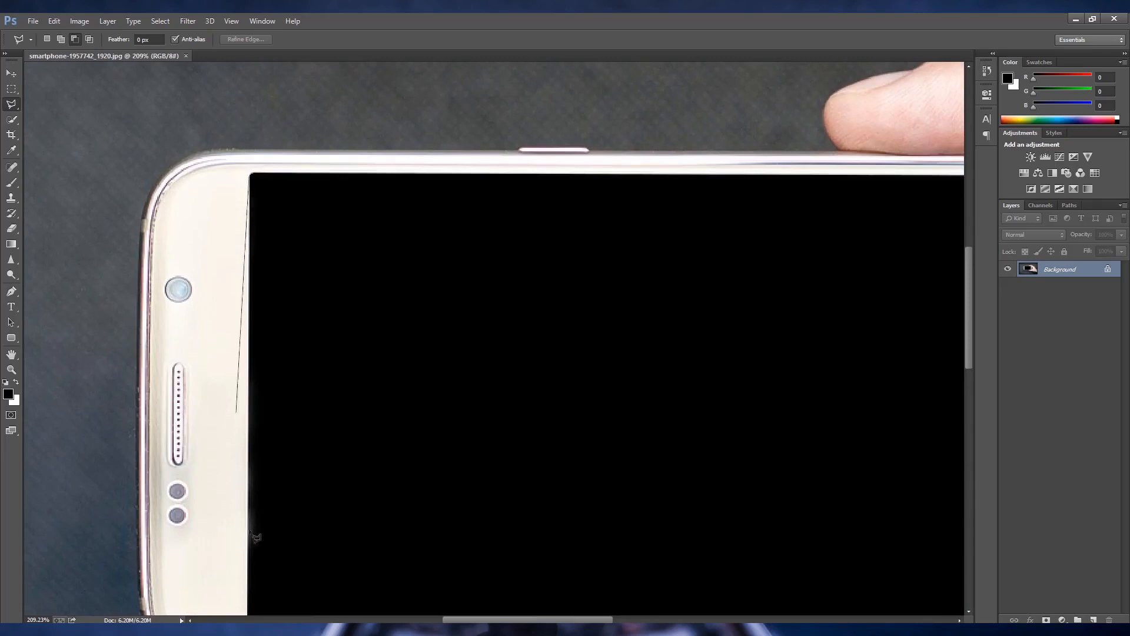
# - Outline the phone's black screen corner by corner with the Polygonal Lasso and close the selection
pyautogui.moveTo(279, 548); pyautogui.dragTo(306, 369)
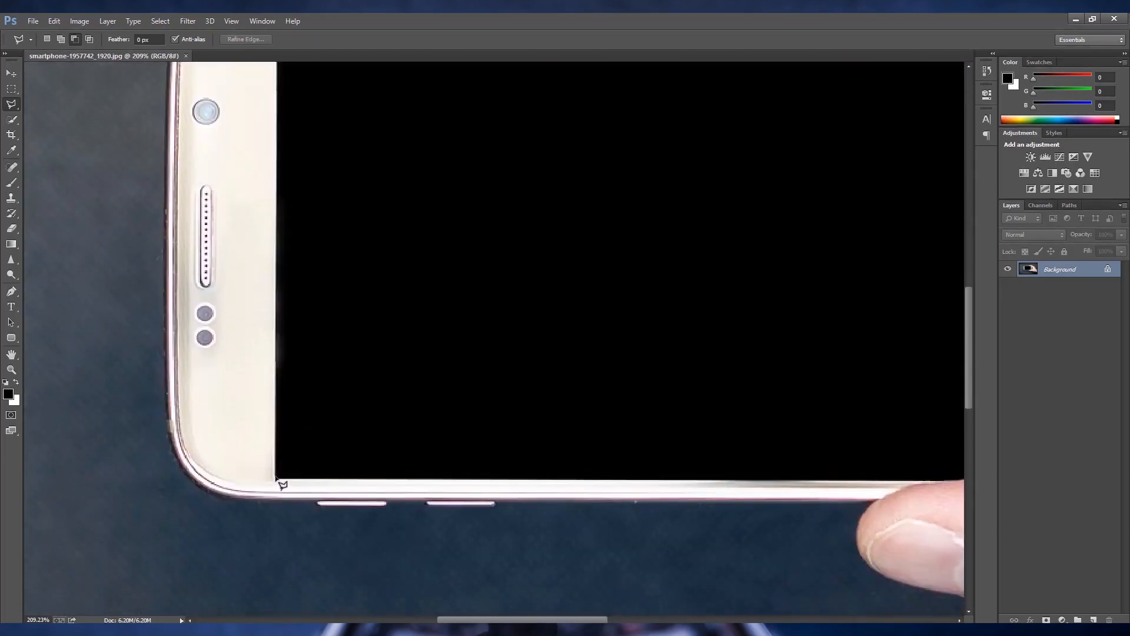
pyautogui.click(277, 477)
pyautogui.moveTo(620, 498)
pyautogui.mouseDown()
pyautogui.moveTo(245, 527)
pyautogui.moveTo(509, 465)
pyautogui.moveTo(94, 480)
pyautogui.mouseUp()
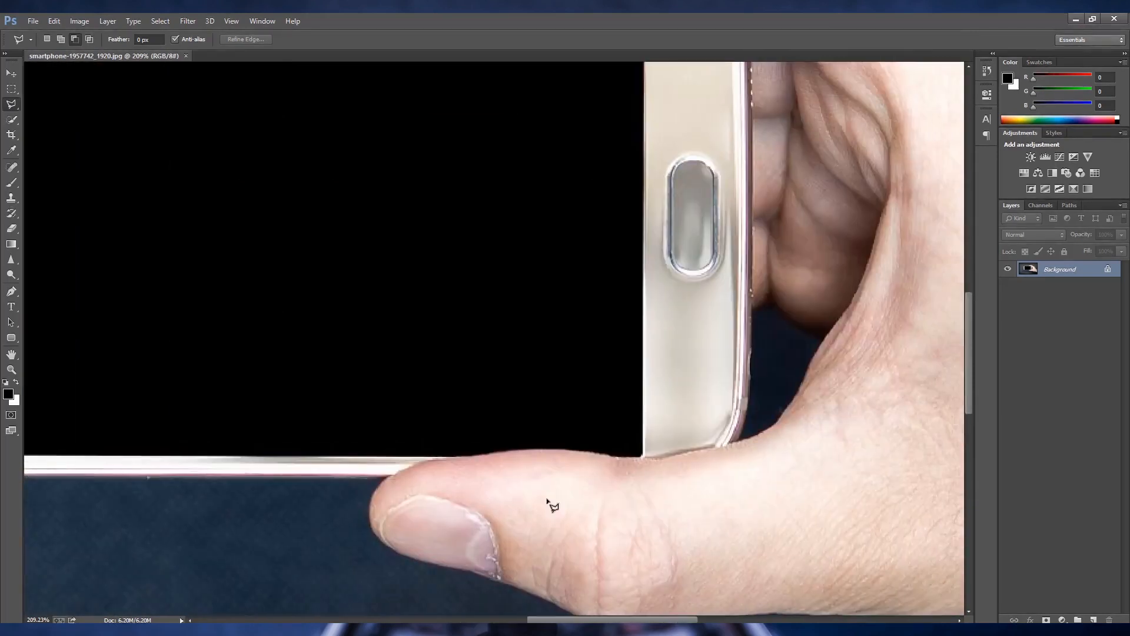
pyautogui.click(645, 458)
pyautogui.scroll(3, 648, 173)
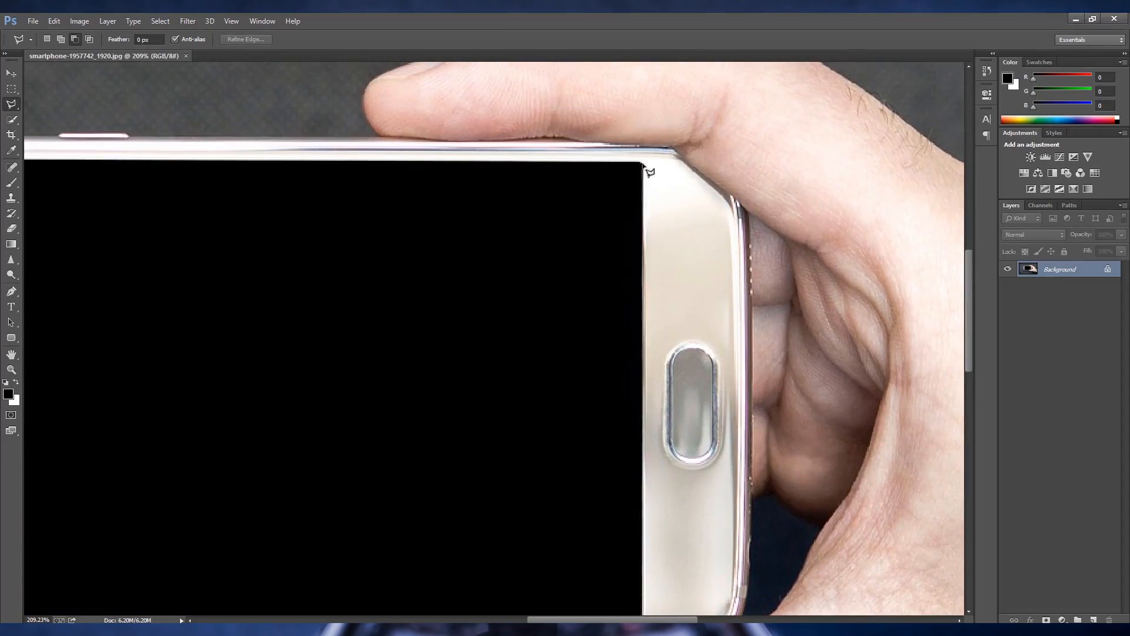
pyautogui.click(645, 170)
pyautogui.hscroll(-10, 487, 176)
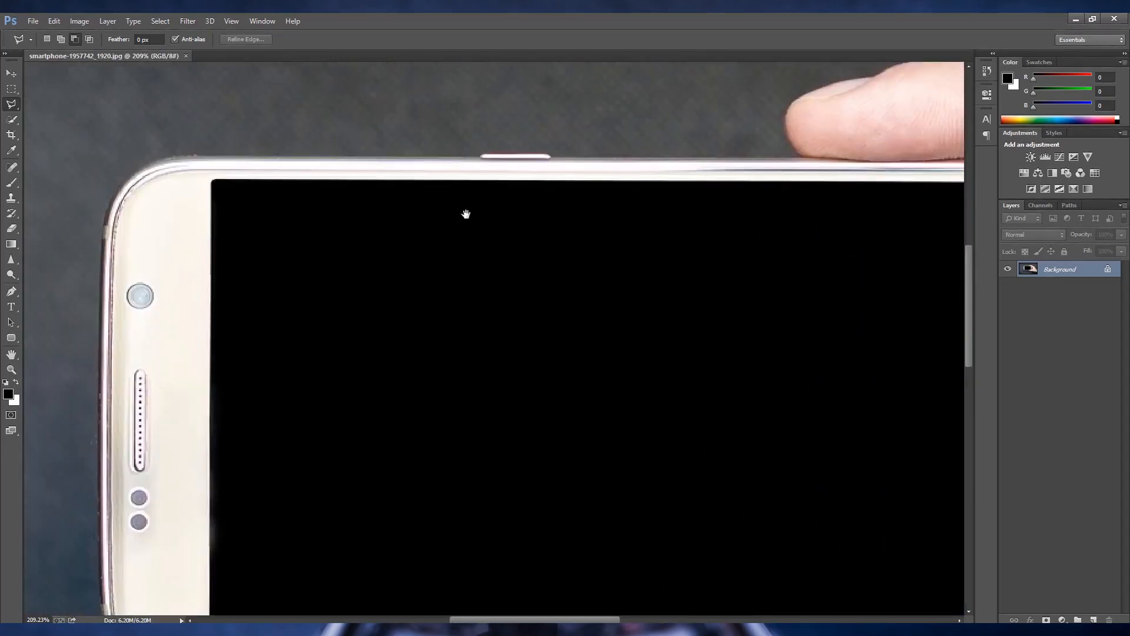
pyautogui.click(384, 187)
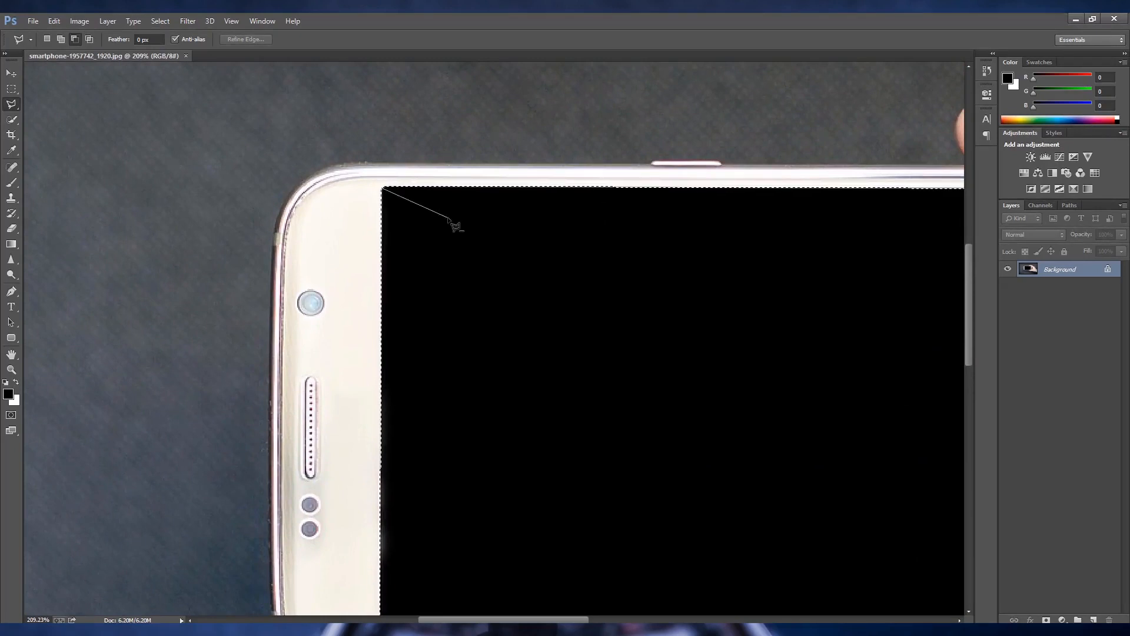
pyautogui.press('Return')
# - Subtract the thumb's overlap from the screen selection with the freehand Lasso and copy the selected area to a new layer
pyautogui.scroll(-3, 501, 322)
pyautogui.scroll(-4, 502, 322)
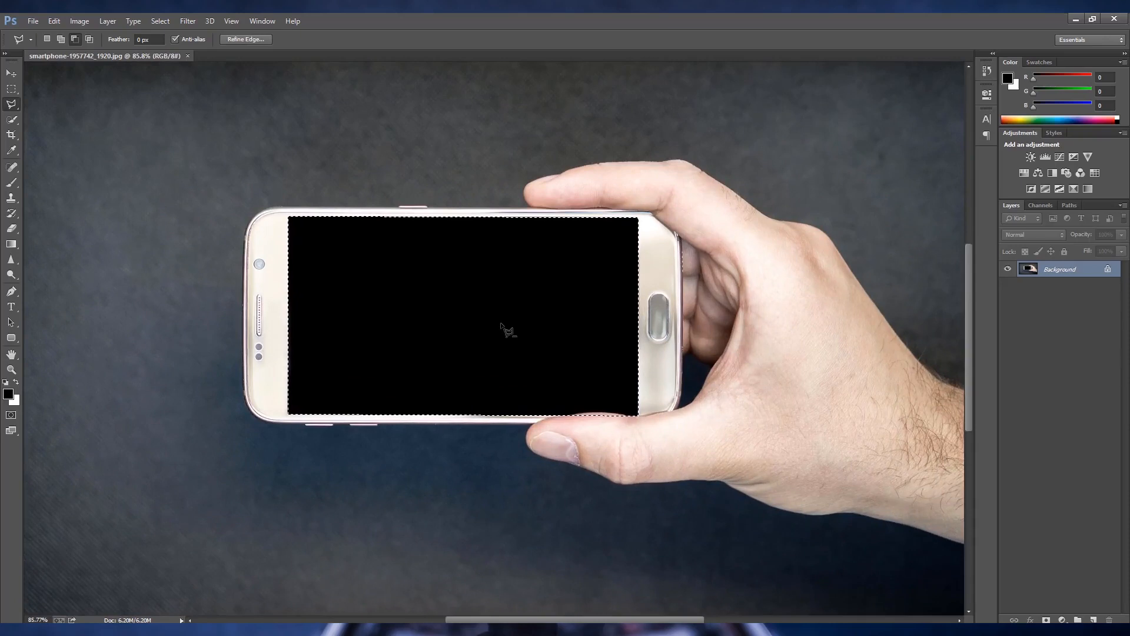
pyautogui.rightClick(11, 104)
pyautogui.click(56, 103)
pyautogui.scroll(5, 586, 439)
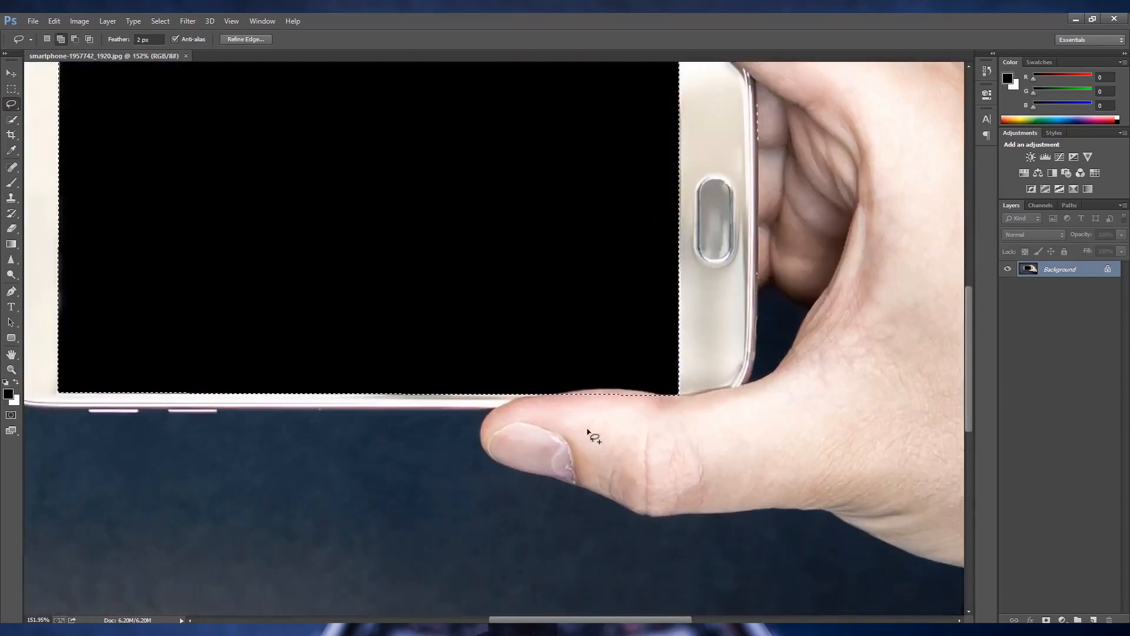
pyautogui.moveTo(577, 389)
pyautogui.mouseDown()
pyautogui.moveTo(600, 386)
pyautogui.moveTo(540, 376)
pyautogui.moveTo(647, 371)
pyautogui.moveTo(704, 387)
pyautogui.moveTo(566, 429)
pyautogui.mouseUp()
pyautogui.click(75, 39)
pyautogui.scroll(1, 618, 400)
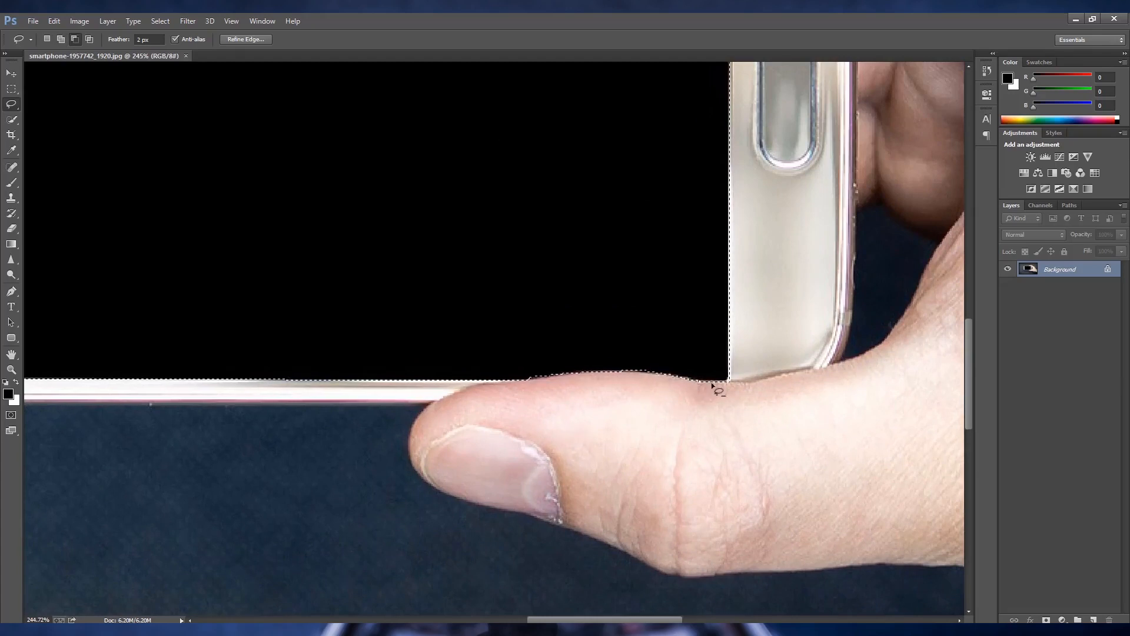
pyautogui.scroll(-5, 532, 391)
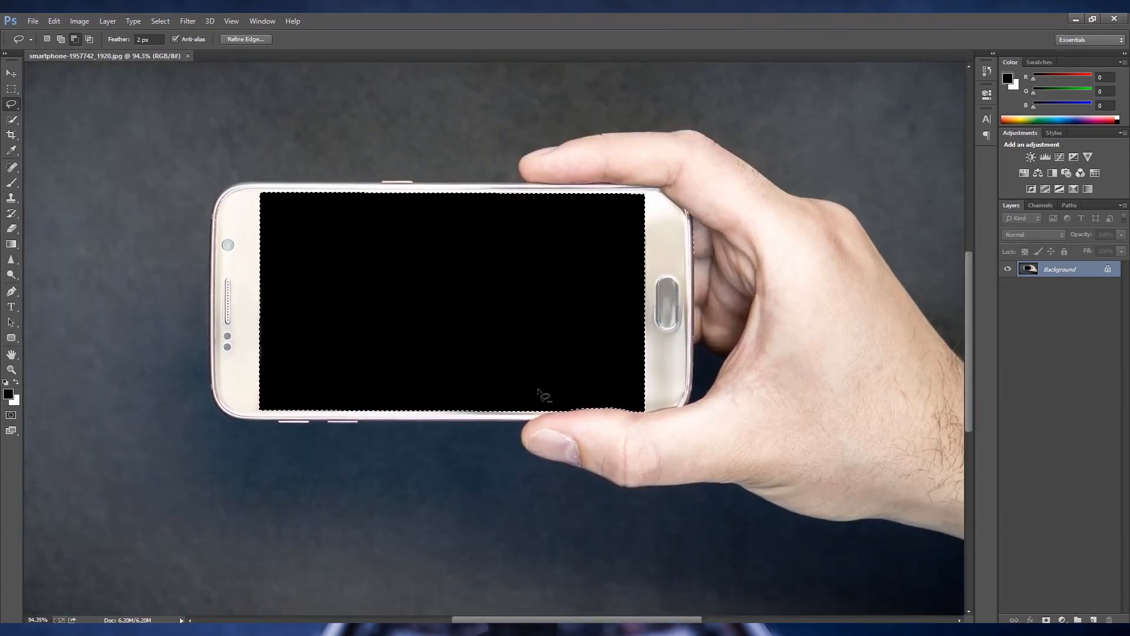
pyautogui.hotkey('ctrl', 'j')
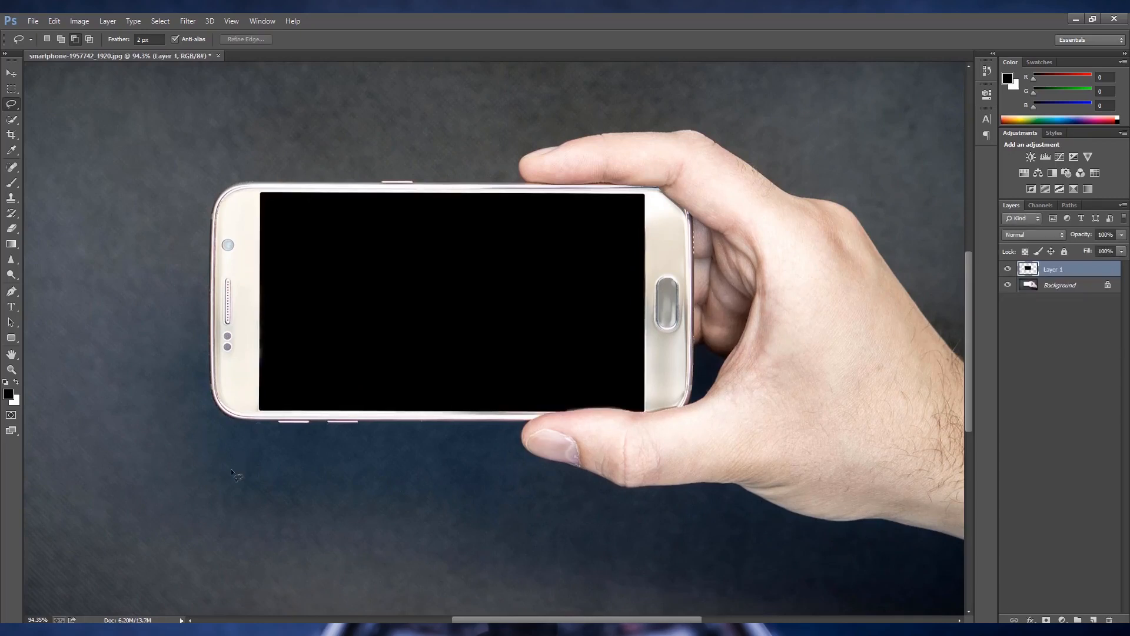
# - Switch to File Explorer and place the autumn railway track photo from the road-forest folder into the phone document
pyautogui.click(1076, 19)
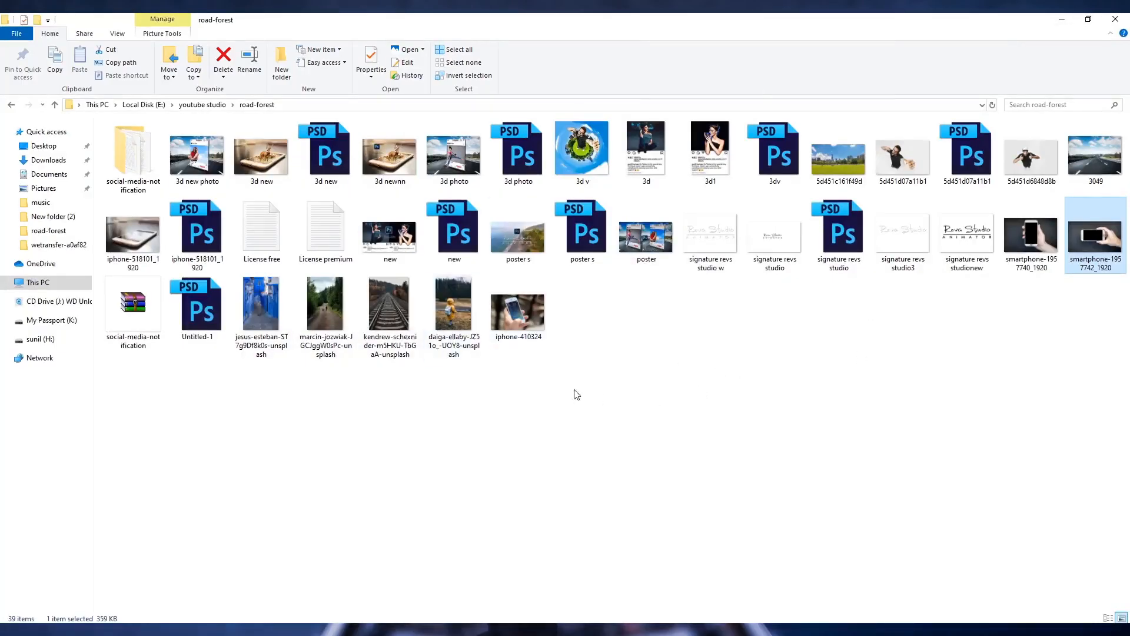
pyautogui.moveTo(386, 352); pyautogui.dragTo(469, 485)
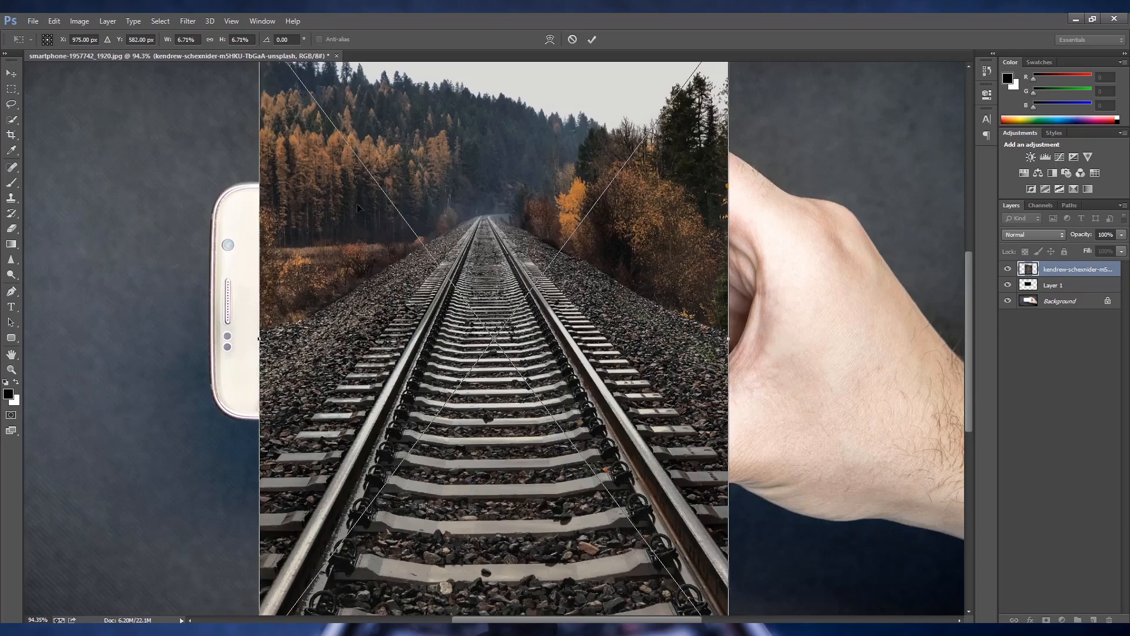
pyautogui.press('l')
pyautogui.press('Return')
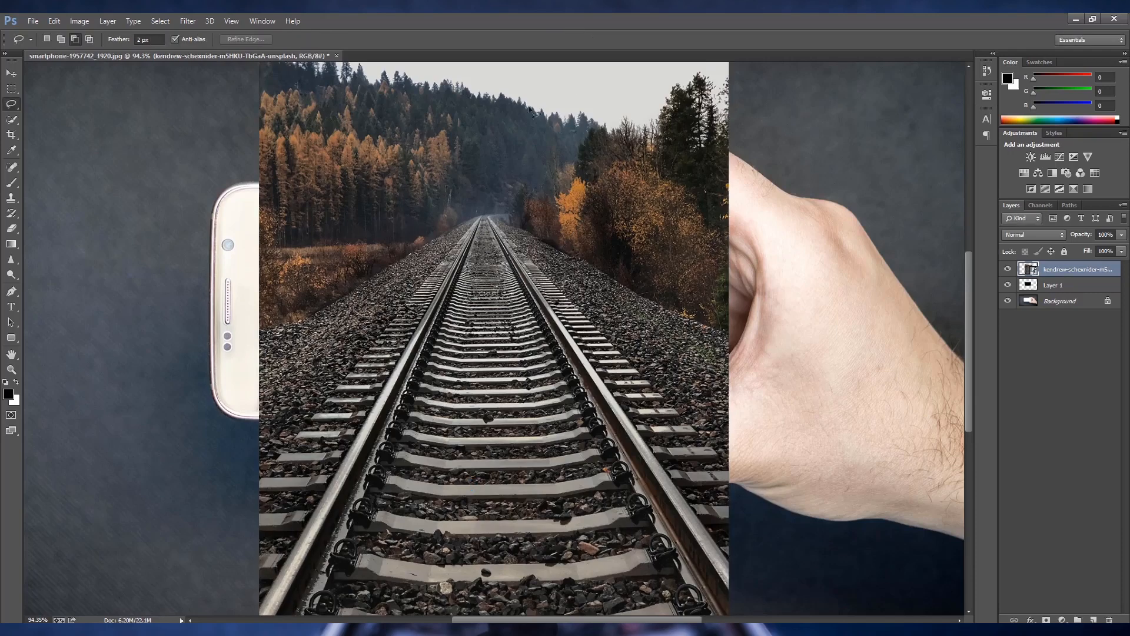
# - Reduce the railway photo's opacity to 50% and scale it down so the tracks run through the phone screen and out below it
pyautogui.click(1122, 235)
pyautogui.moveTo(1120, 250); pyautogui.dragTo(1095, 250)
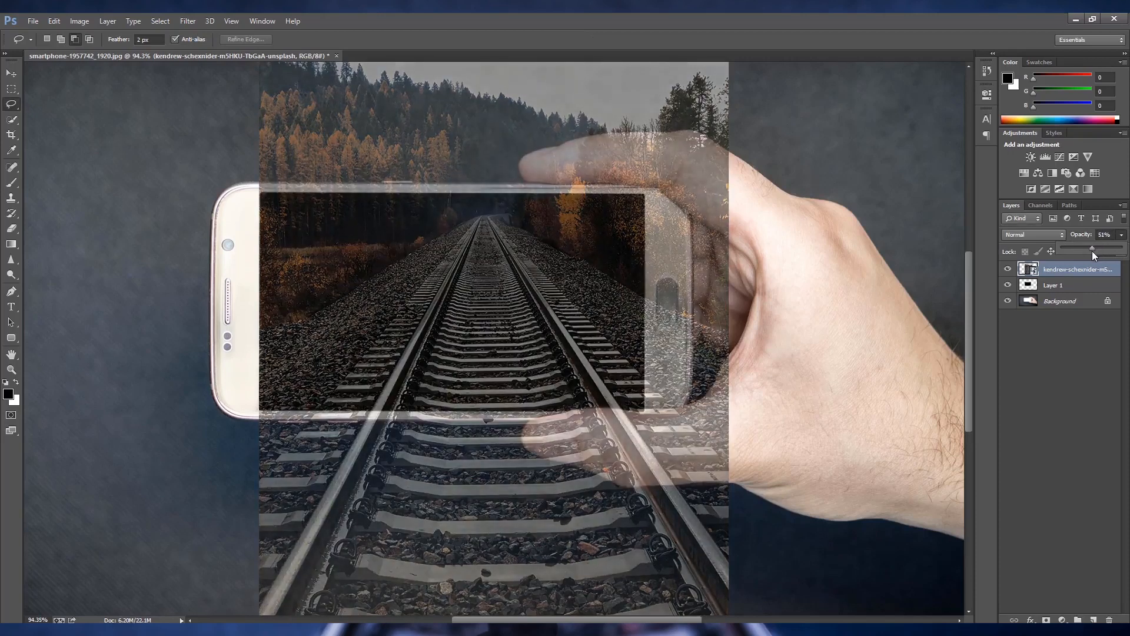
pyautogui.scroll(-3, 568, 269)
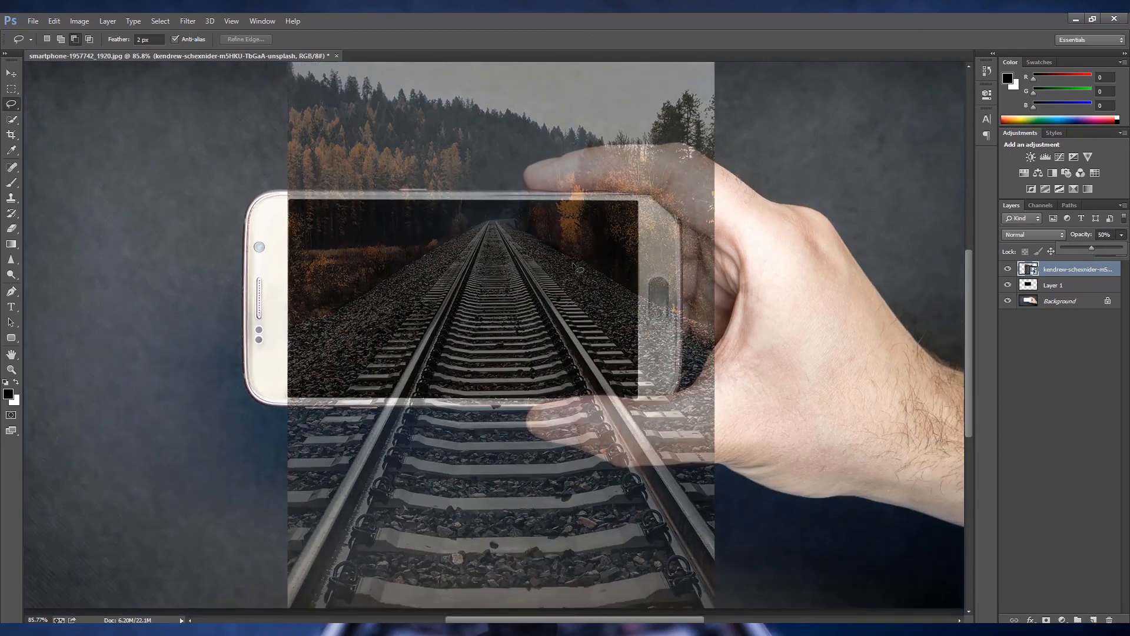
pyautogui.hotkey('ctrl', 't')
pyautogui.moveTo(559, 242); pyautogui.dragTo(539, 255)
pyautogui.moveTo(678, 101); pyautogui.dragTo(636, 152)
pyautogui.moveTo(543, 256); pyautogui.dragTo(556, 260)
pyautogui.press('Return')
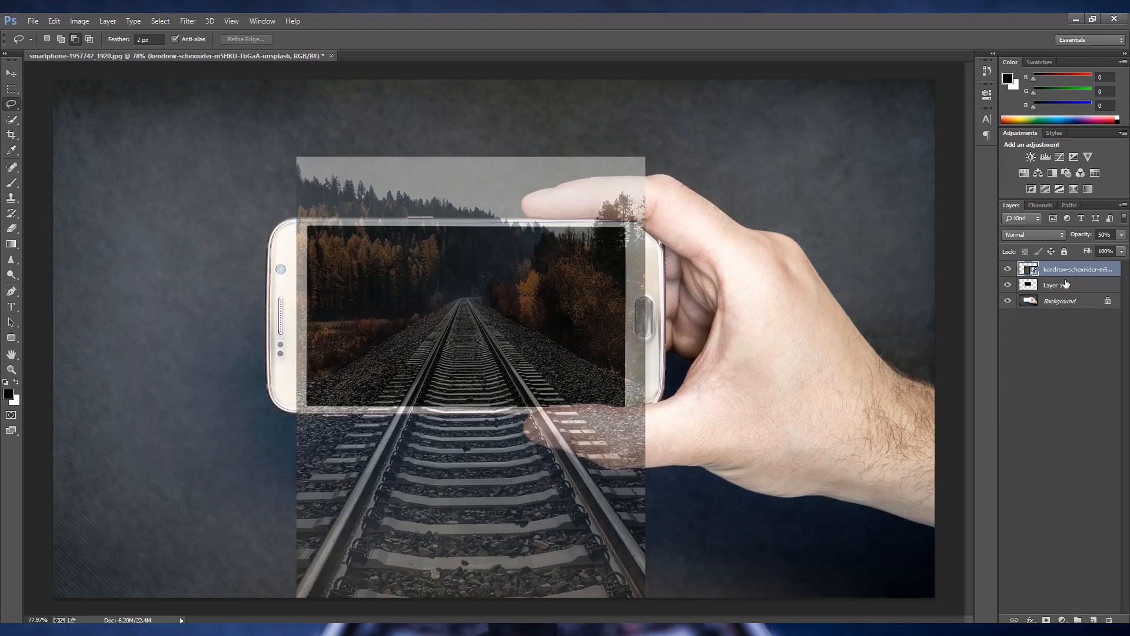
# - Duplicate the railway photo layer and clip the lower copy to Layer 1 at 100% opacity
pyautogui.hotkey('ctrl', 'j')
pyautogui.click(1066, 287)
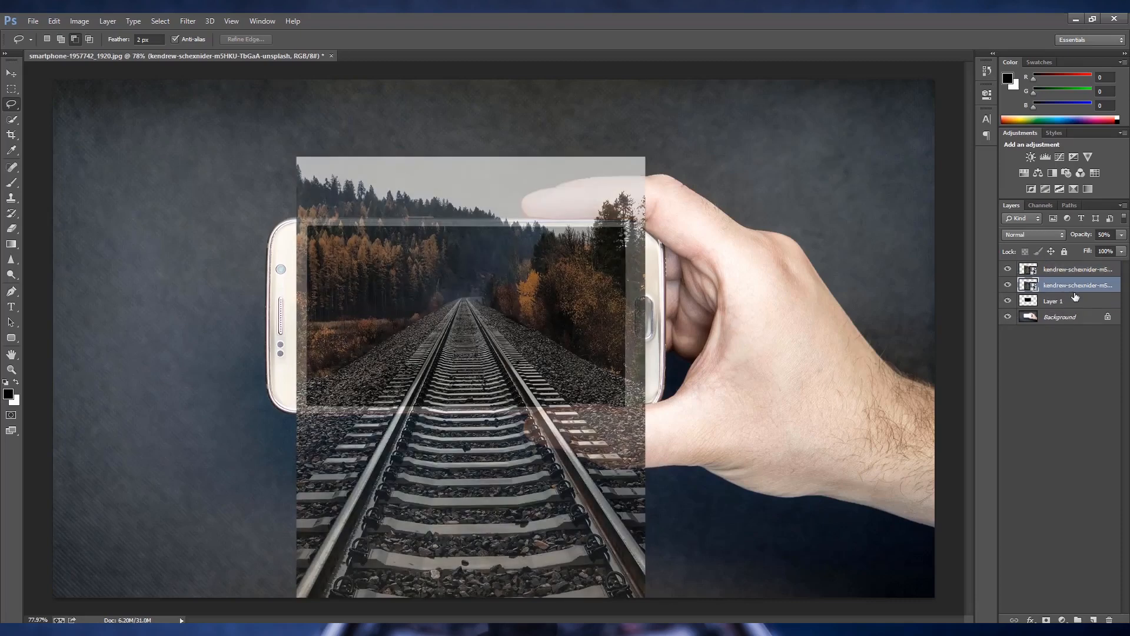
pyautogui.keyDown('alt'); pyautogui.click(1082, 292); pyautogui.keyUp('alt')
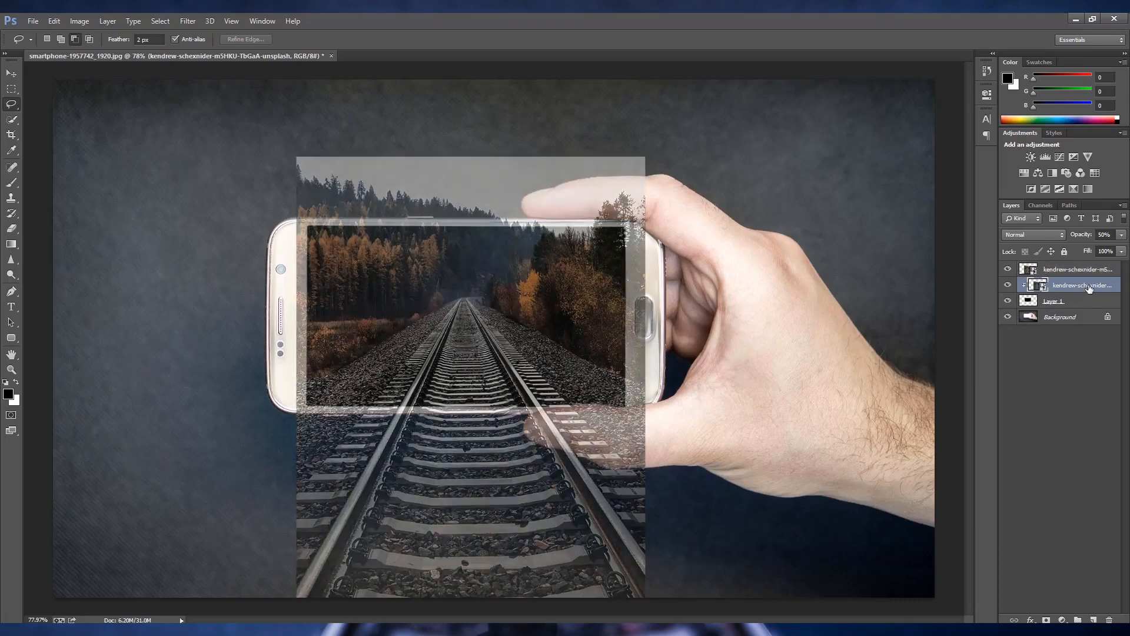
pyautogui.click(1122, 236)
pyautogui.moveTo(1098, 248); pyautogui.dragTo(1126, 249)
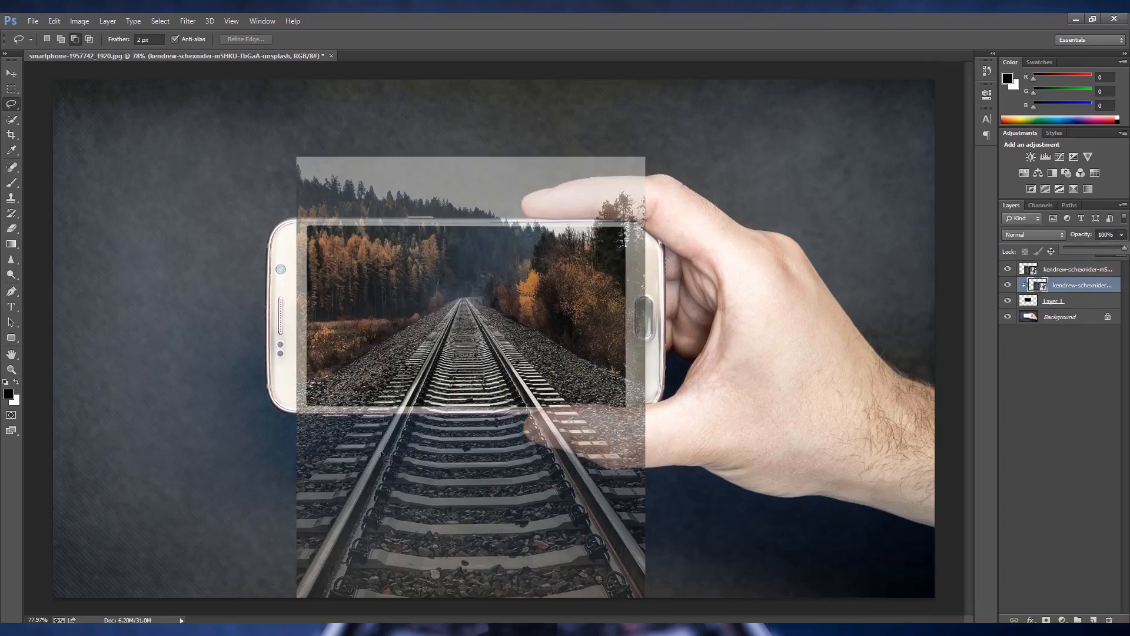
# - On the upper railway copy, begin a Polygonal Lasso outline down the left rail's outer edge and along below the canvas
pyautogui.scroll(3, 384, 452)
pyautogui.click(1073, 272)
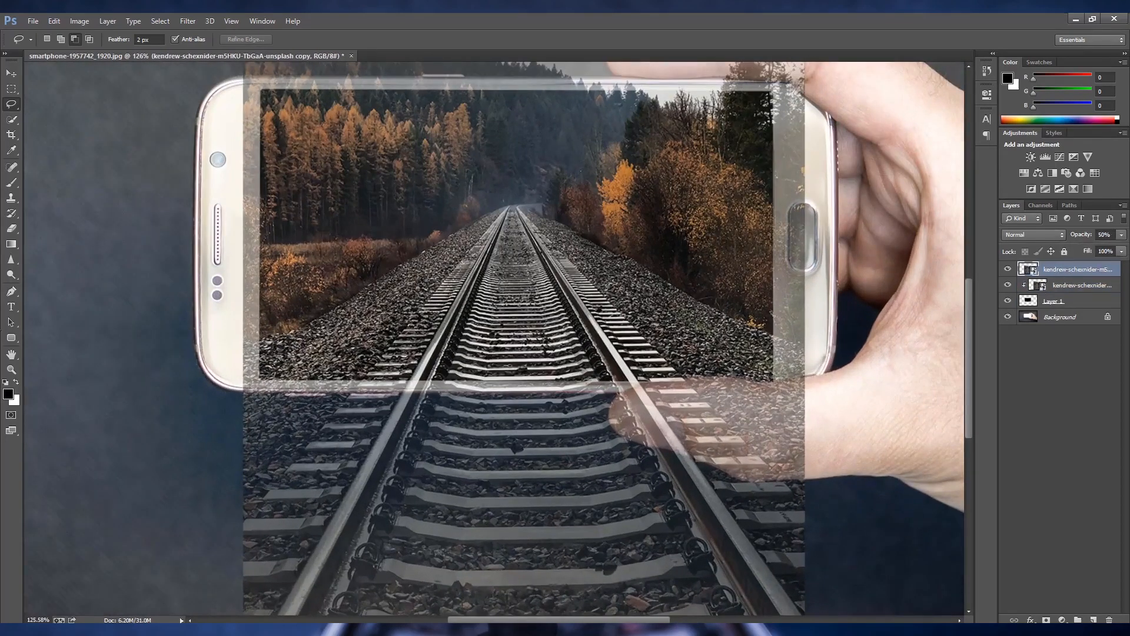
pyautogui.rightClick(12, 104)
pyautogui.click(48, 113)
pyautogui.scroll(3, 416, 486)
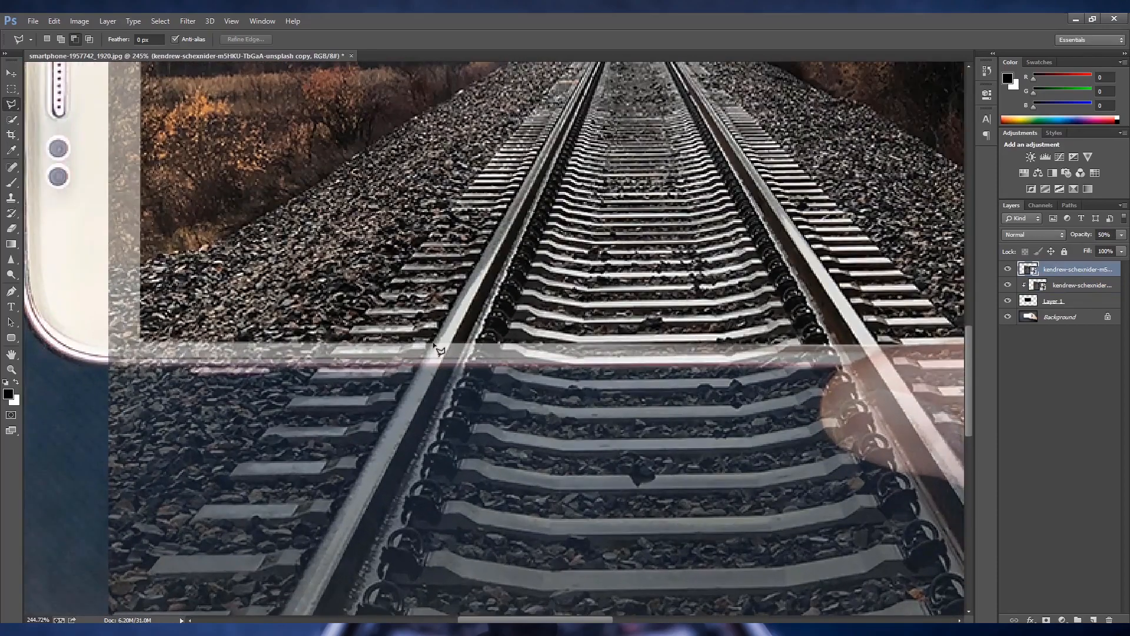
pyautogui.click(434, 344)
pyautogui.moveTo(404, 437)
pyautogui.mouseDown()
pyautogui.moveTo(551, 220)
pyautogui.moveTo(506, 217)
pyautogui.mouseUp()
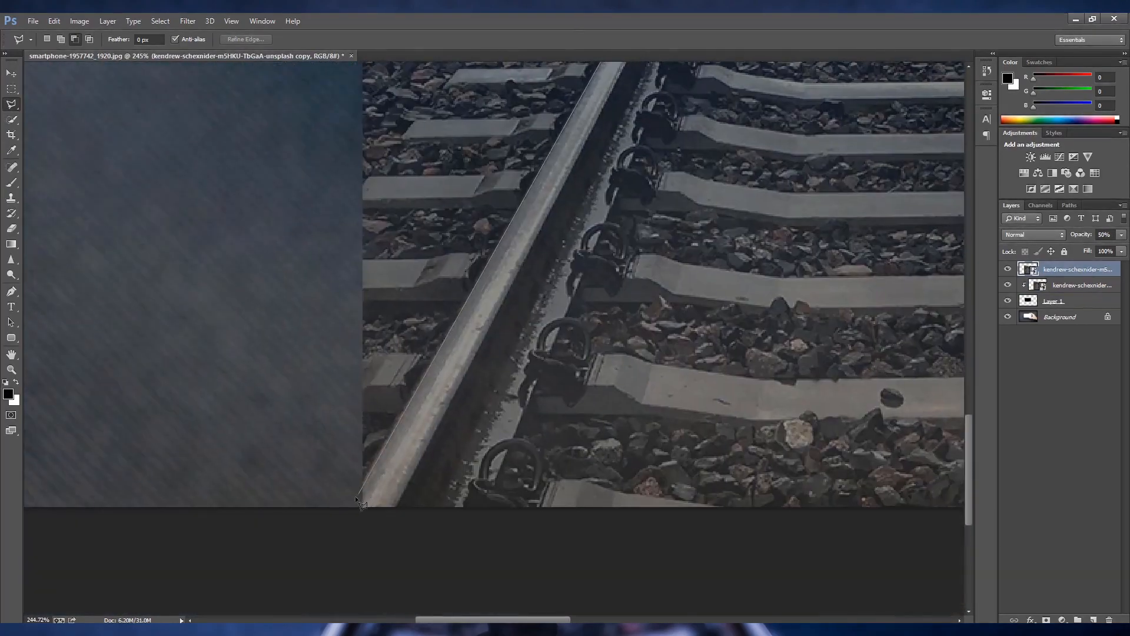
pyautogui.click(334, 538)
pyautogui.moveTo(397, 552)
pyautogui.mouseDown()
pyautogui.moveTo(77, 557)
pyautogui.moveTo(98, 567)
pyautogui.mouseUp()
pyautogui.click(786, 561)
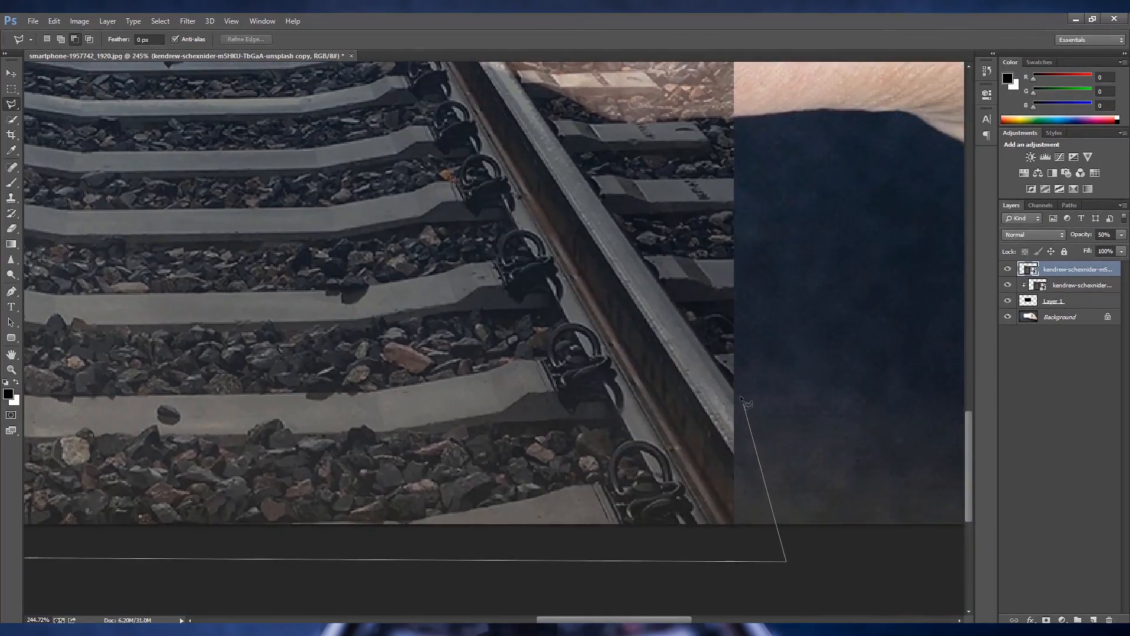
# - Continue the outline up the right rail's outer edge and close it across the tracks just inside the phone screen
pyautogui.click(734, 391)
pyautogui.moveTo(651, 156); pyautogui.dragTo(748, 387)
pyautogui.moveTo(494, 76); pyautogui.dragTo(577, 290)
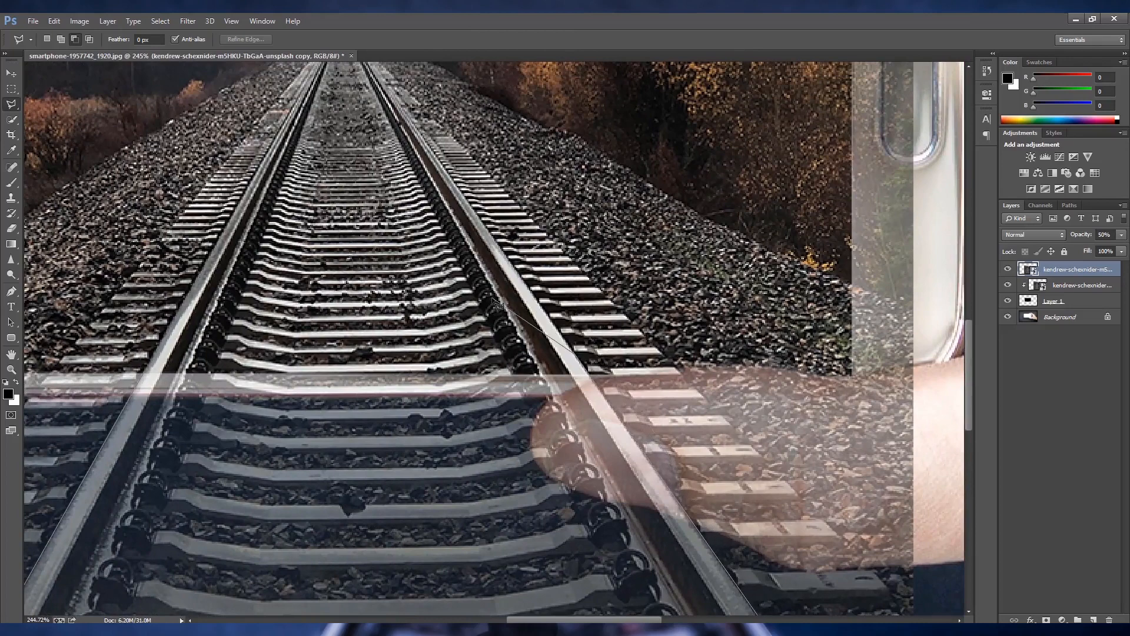
pyautogui.click(534, 294)
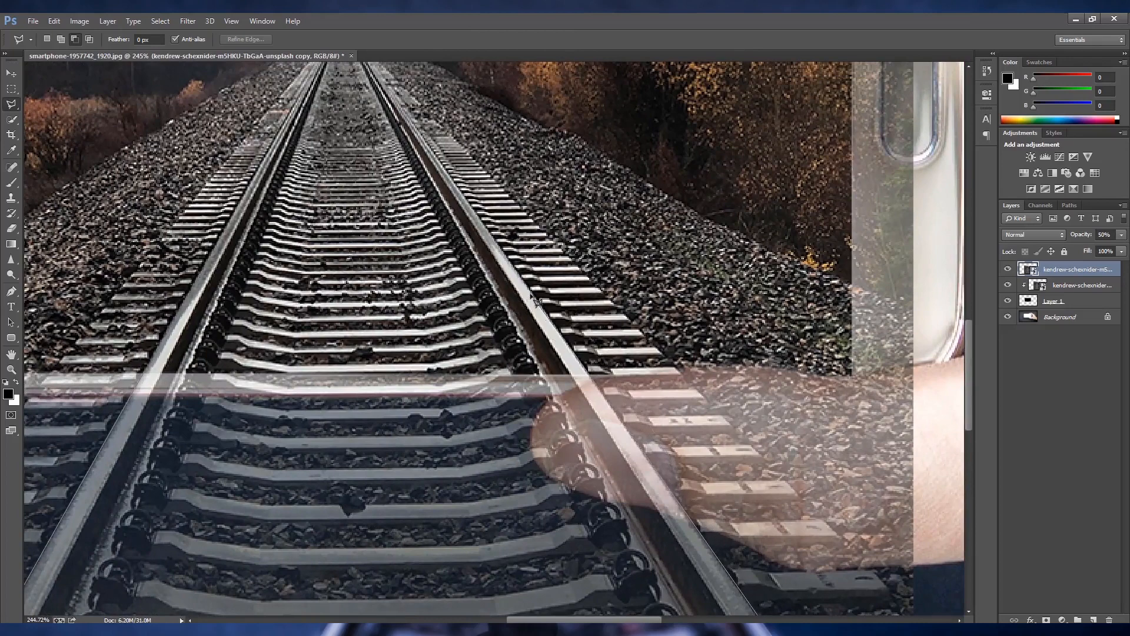
pyautogui.click(189, 291)
pyautogui.doubleClick(143, 379)
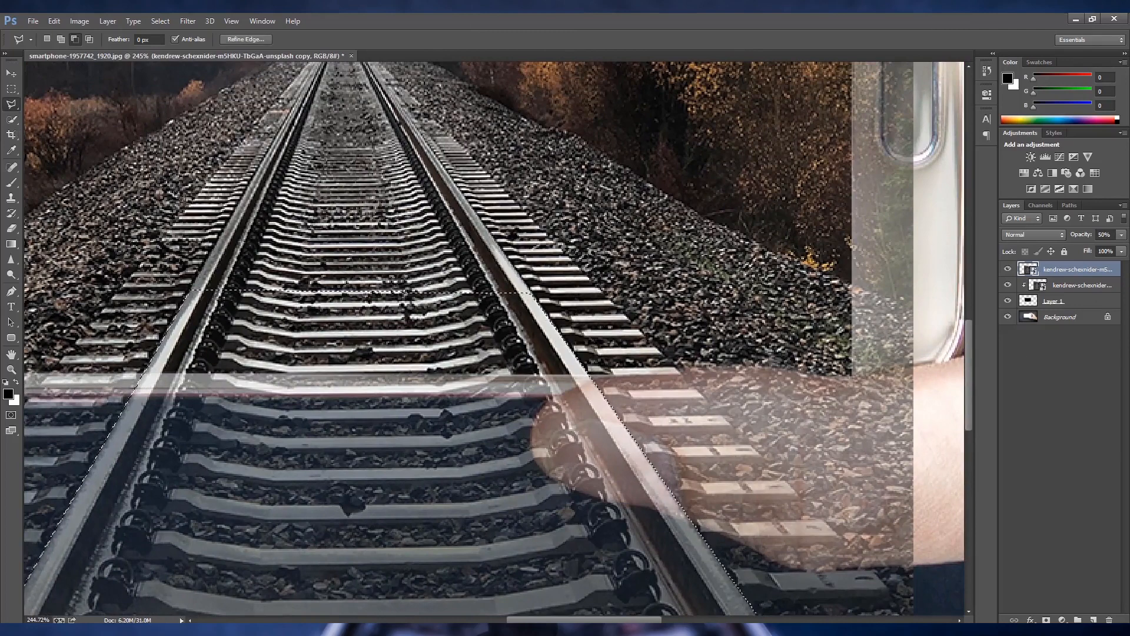
# - Copy the selected tracks to a new layer at 100% opacity and hide the semi-transparent full railway photo
pyautogui.hotkey('ctrl', 'j')
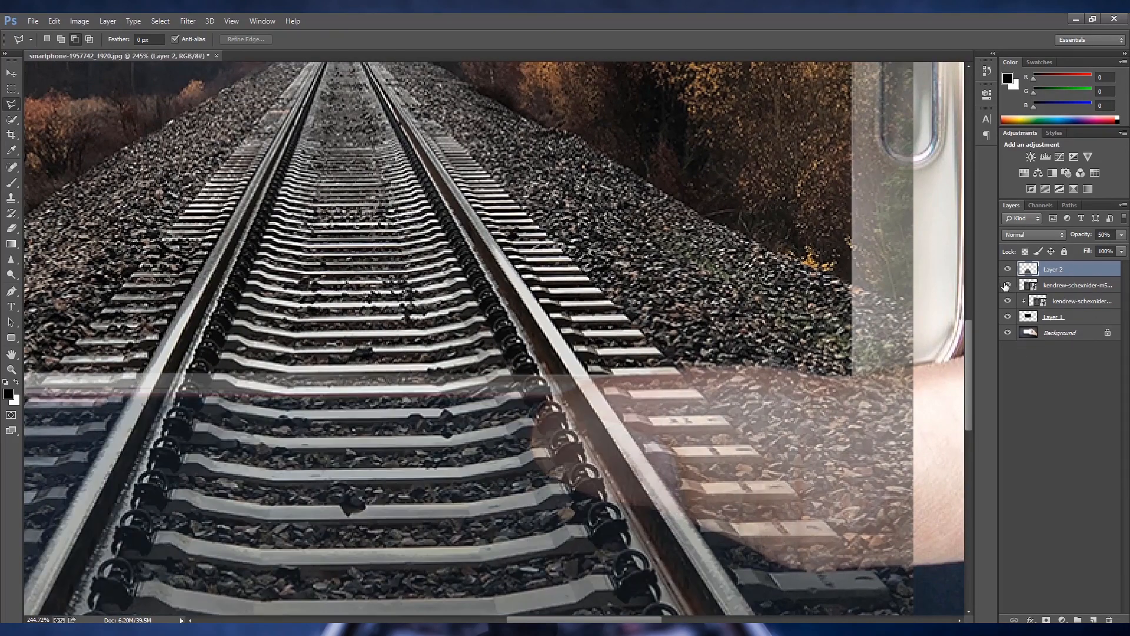
pyautogui.click(1008, 285)
pyautogui.click(1120, 235)
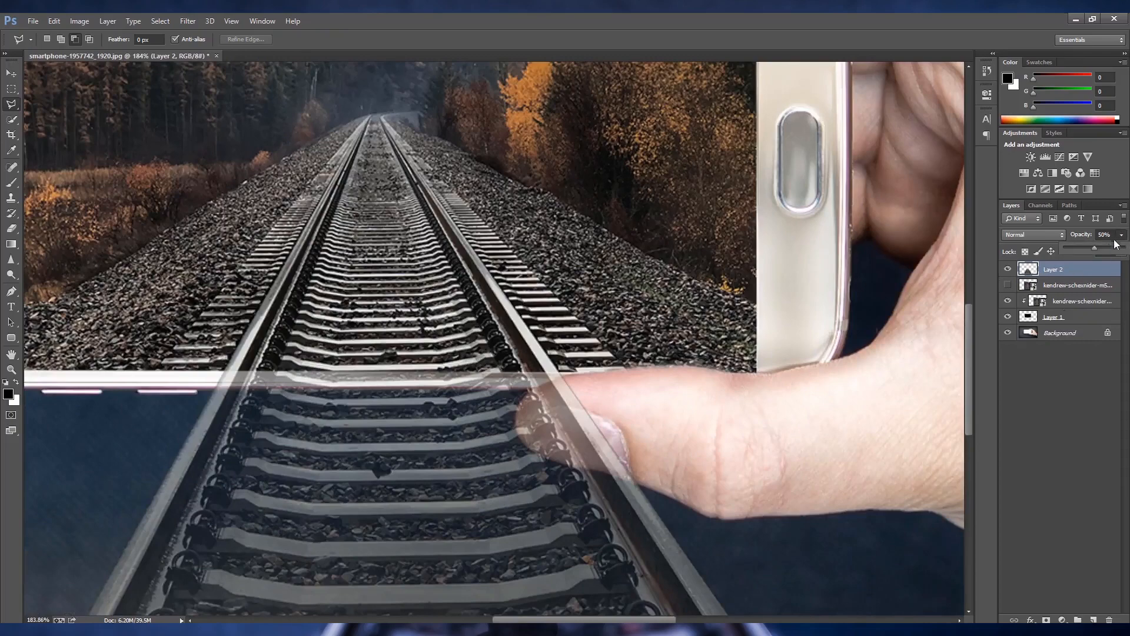
pyautogui.moveTo(1129, 255); pyautogui.dragTo(1129, 255)
pyautogui.scroll(-10, 589, 384)
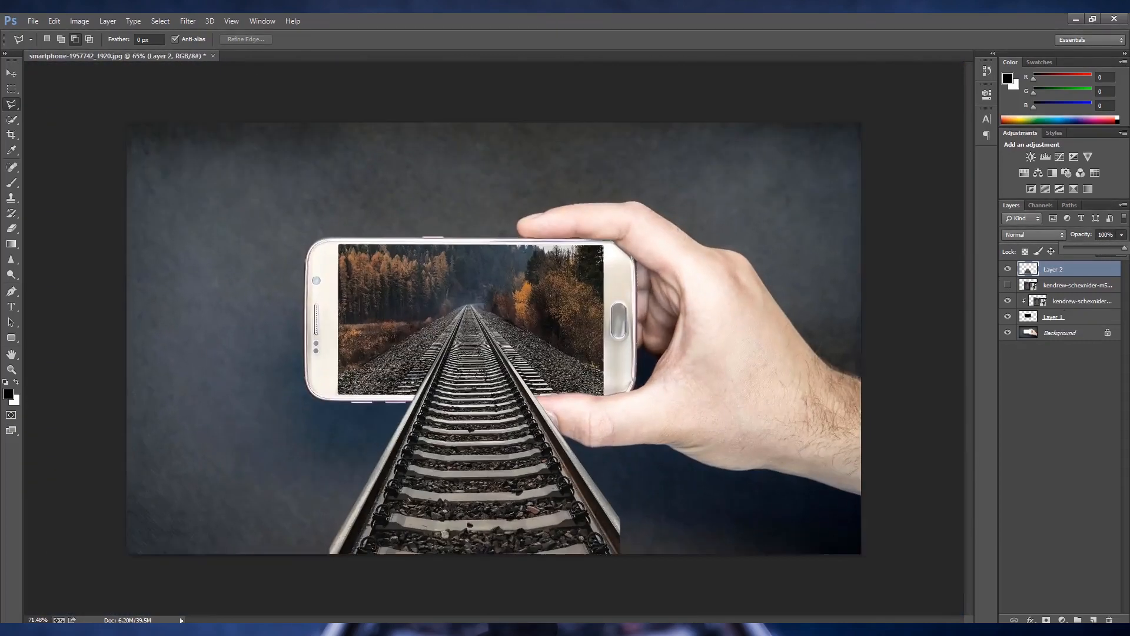
# - Save the composition as a layered Photoshop file named trian in the road-forest folder
pyautogui.hotkey('ctrl', 'shift', 's')
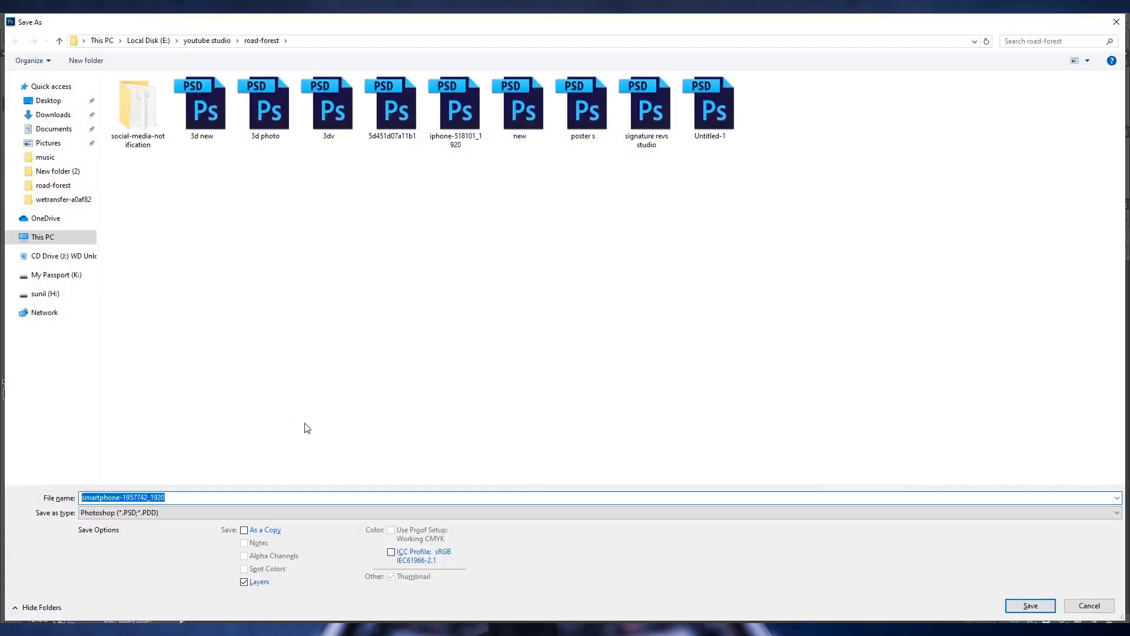
pyautogui.write('trian')
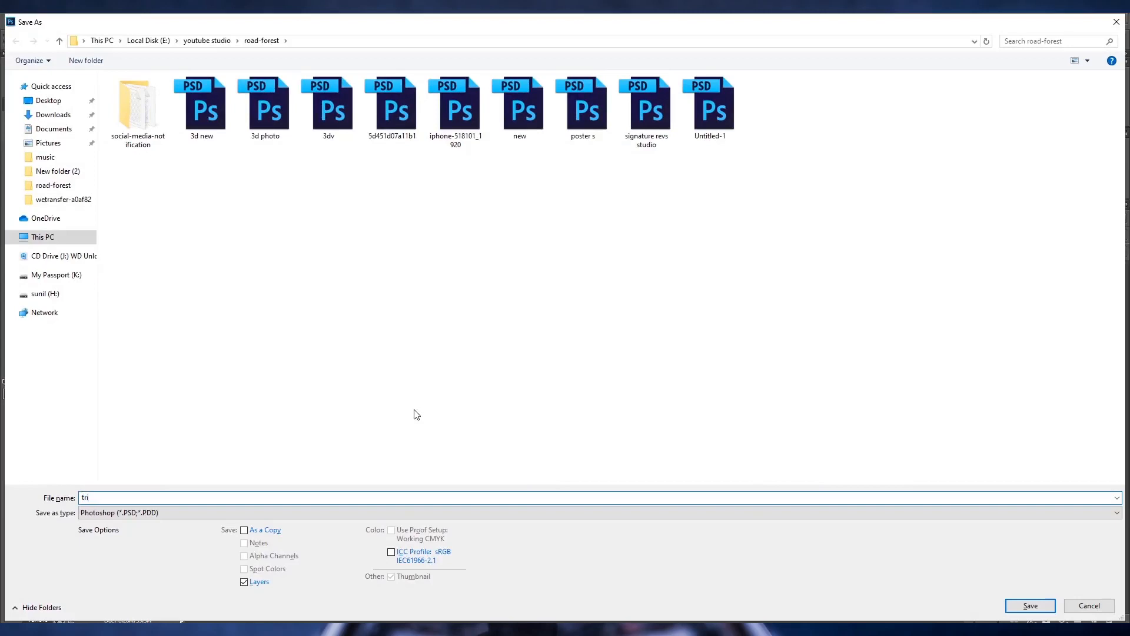
pyautogui.click(1032, 606)
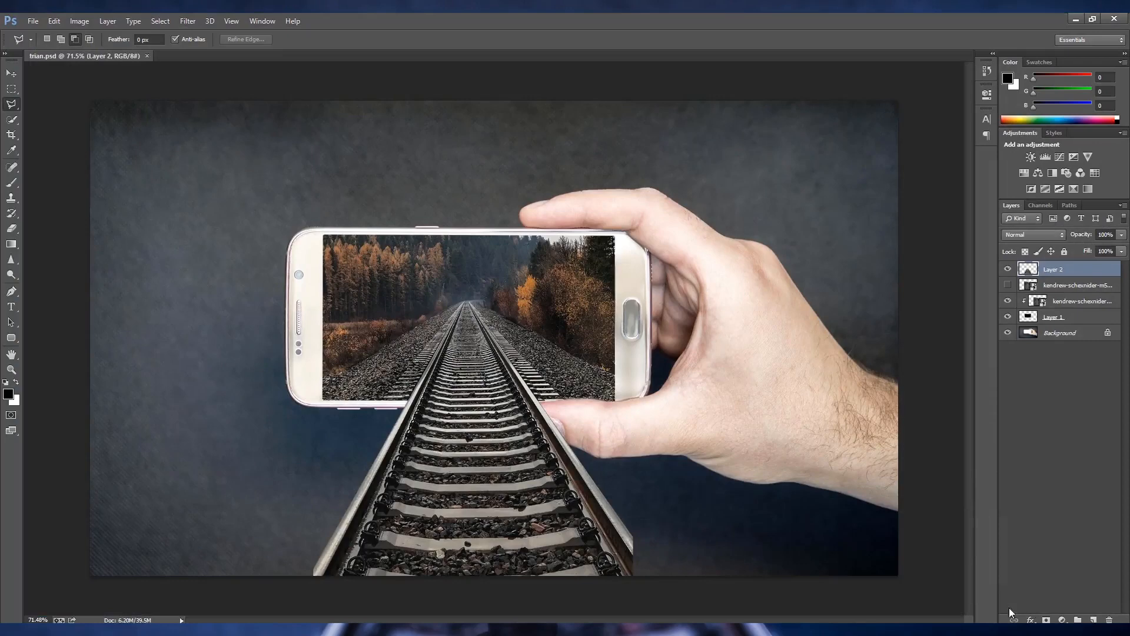
# - Crop the canvas from its bottom edge without a fixed size, trimming the strip where the right rail ends abruptly
pyautogui.scroll(-1, 500, 406)
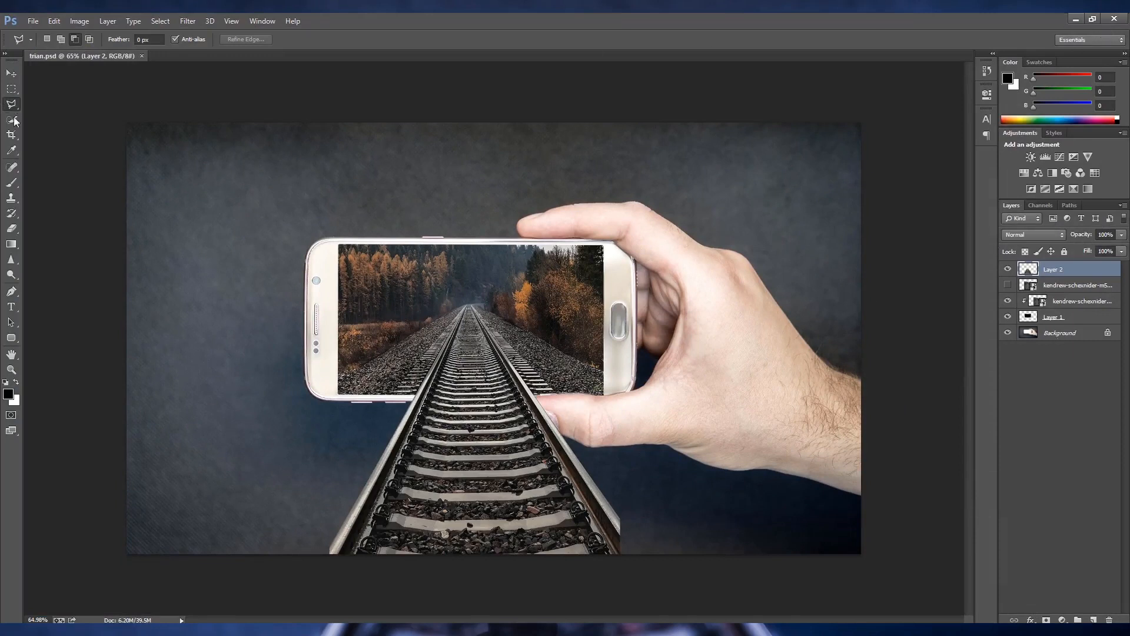
pyautogui.click(11, 134)
pyautogui.click(67, 39)
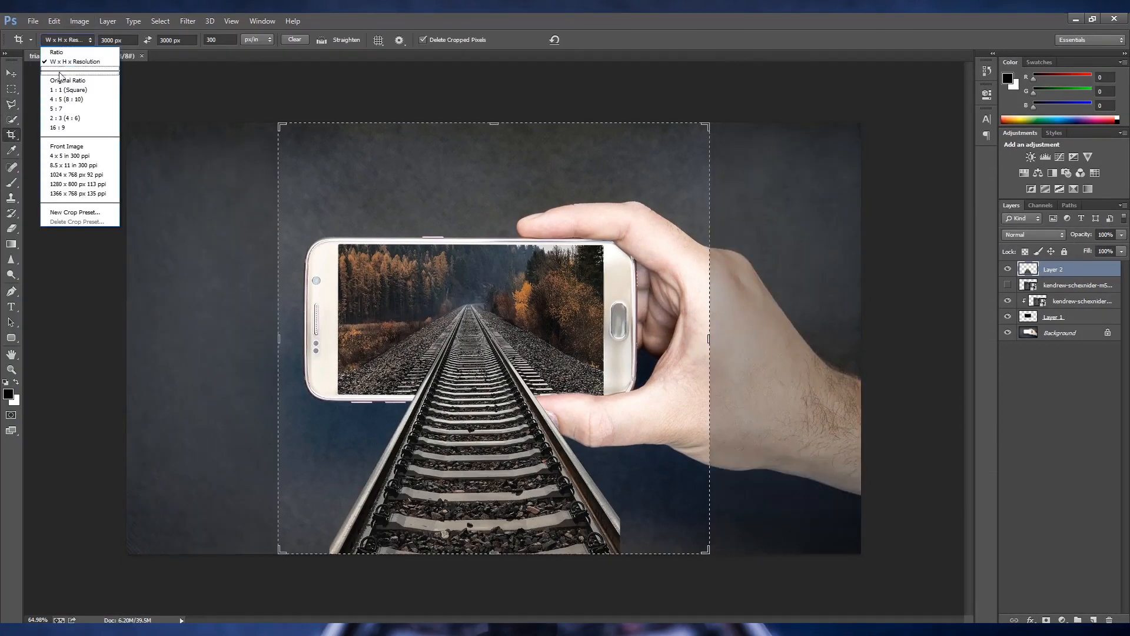
pyautogui.click(61, 70)
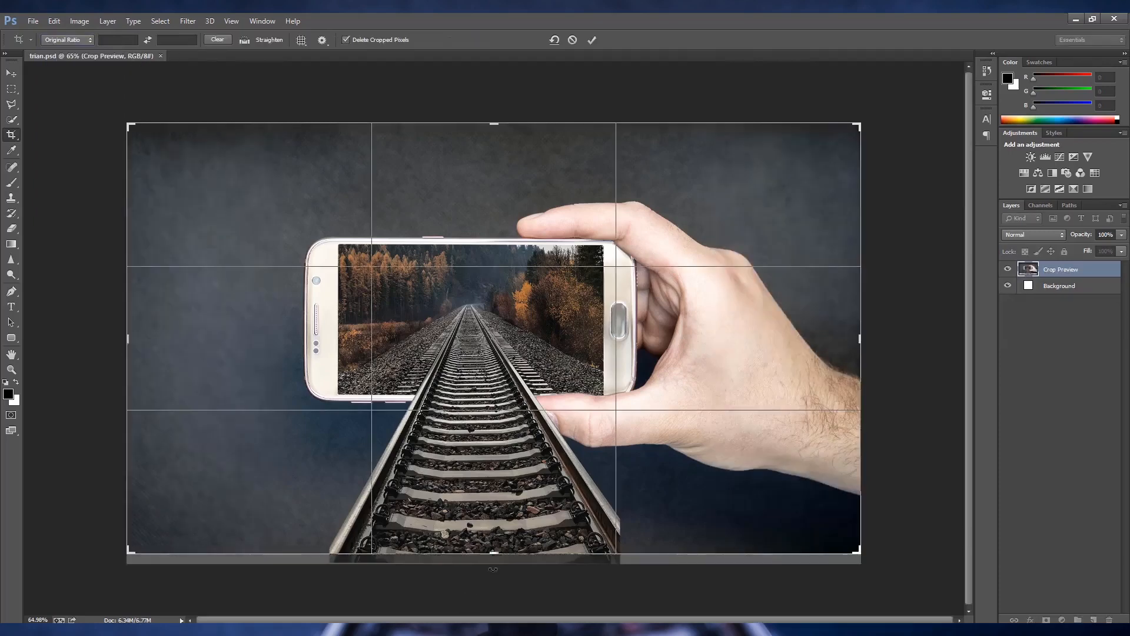
pyautogui.moveTo(493, 569); pyautogui.dragTo(495, 537)
pyautogui.press('Return')
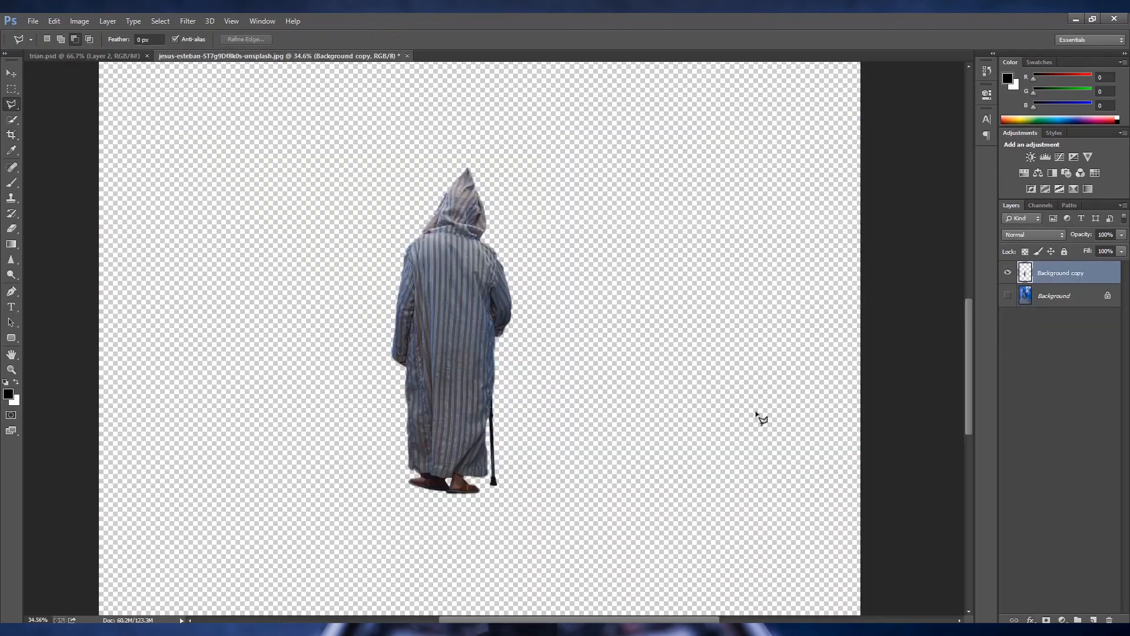
# - Bring the cut-out hooded man into the trian composition and scale him down to about 34%
pyautogui.click(12, 73)
pyautogui.moveTo(270, 175); pyautogui.dragTo(478, 418)
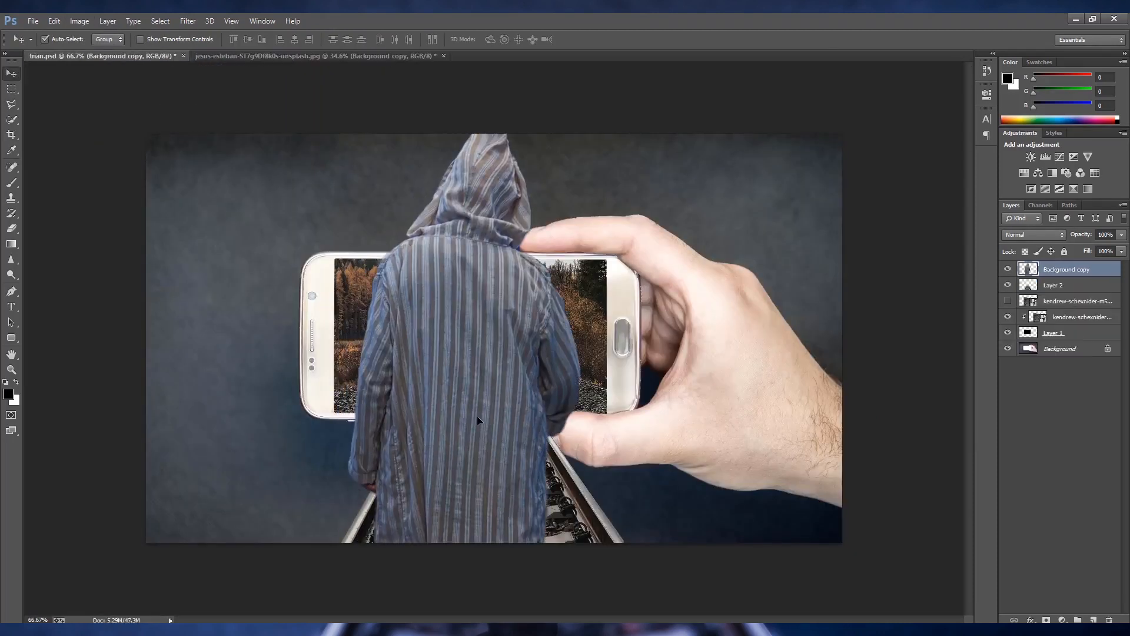
pyautogui.hotkey('ctrl', 't')
pyautogui.hotkey('ctrl', '0')
pyautogui.moveTo(550, 590); pyautogui.dragTo(501, 459)
pyautogui.scroll(10, 515, 454)
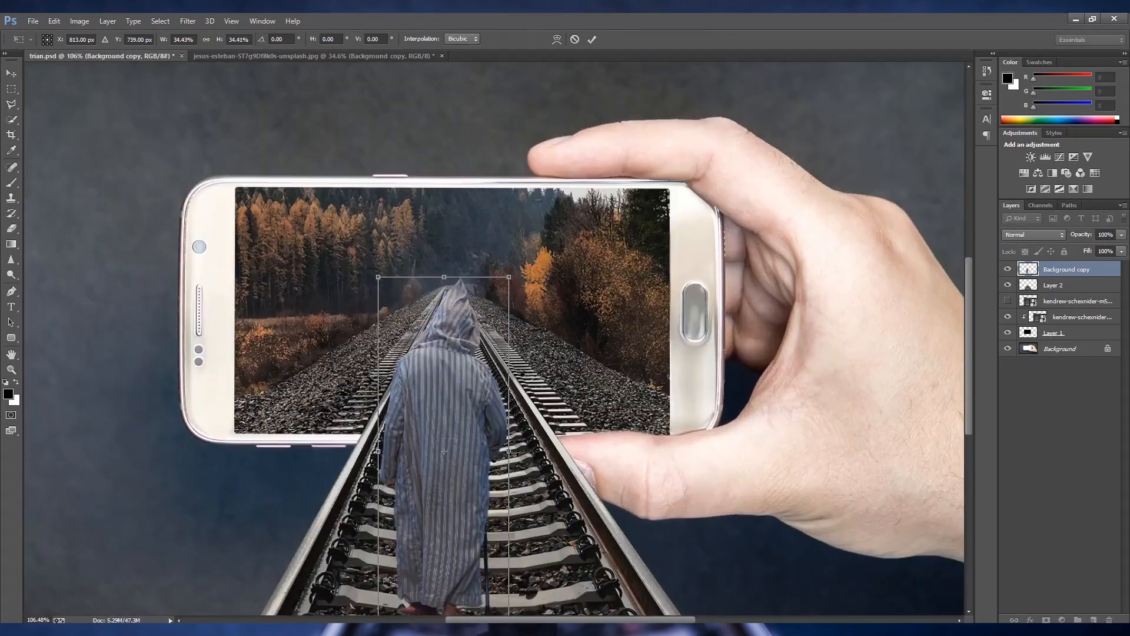
# - Position the hooded man between the rails and reduce his scale to about 28%
pyautogui.moveTo(444, 481); pyautogui.dragTo(453, 470)
pyautogui.scroll(-2, 484, 566)
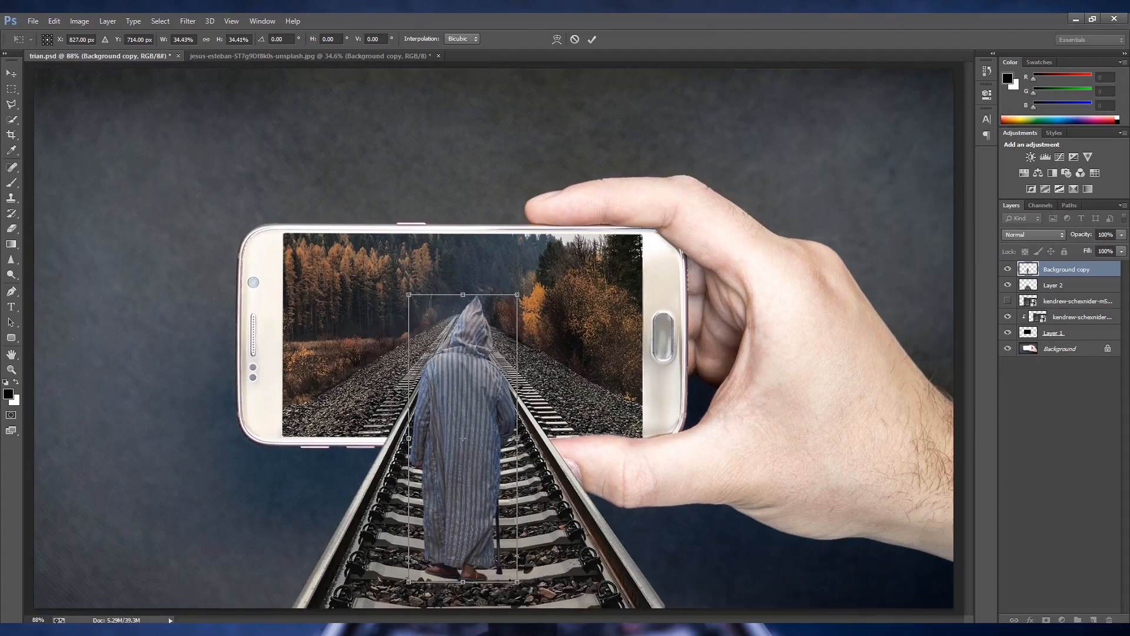
pyautogui.moveTo(517, 582); pyautogui.dragTo(507, 555)
pyautogui.press('Return')
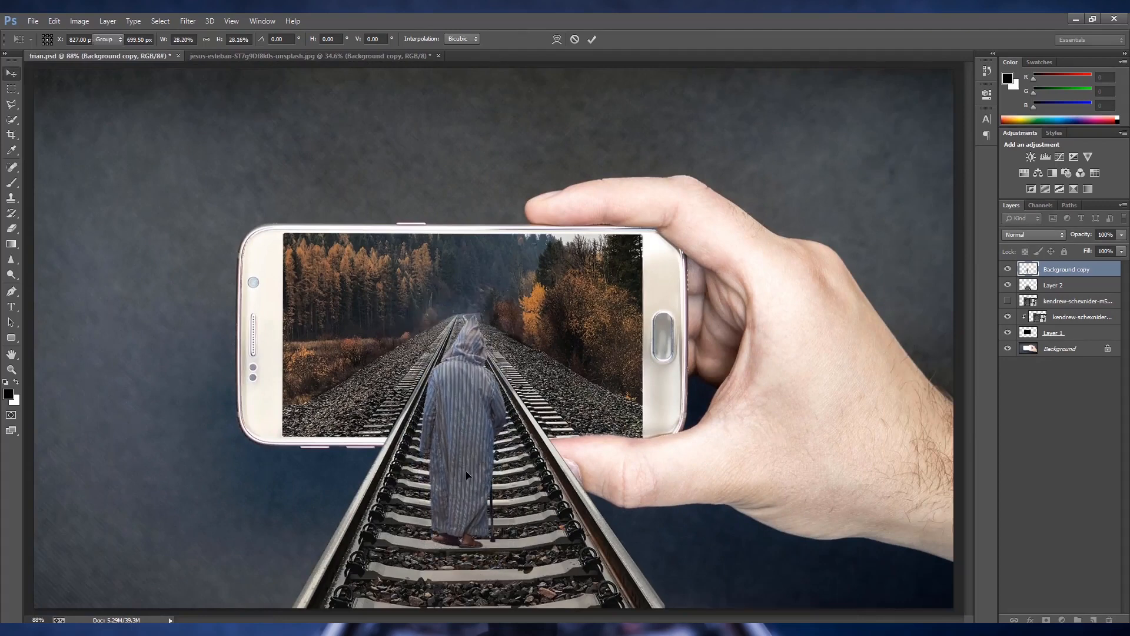
# - Shrink the hooded man by a further transform to about 83% and centre him standing on the tracks
pyautogui.scroll(-1, 468, 508)
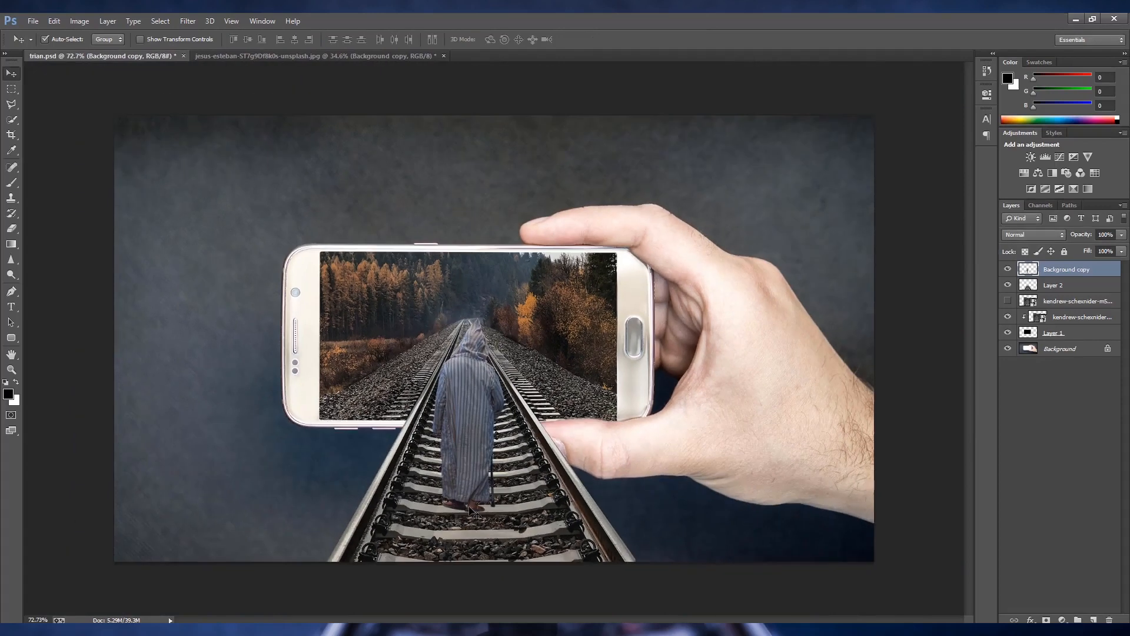
pyautogui.hotkey('ctrl', 't')
pyautogui.moveTo(505, 513); pyautogui.dragTo(477, 475)
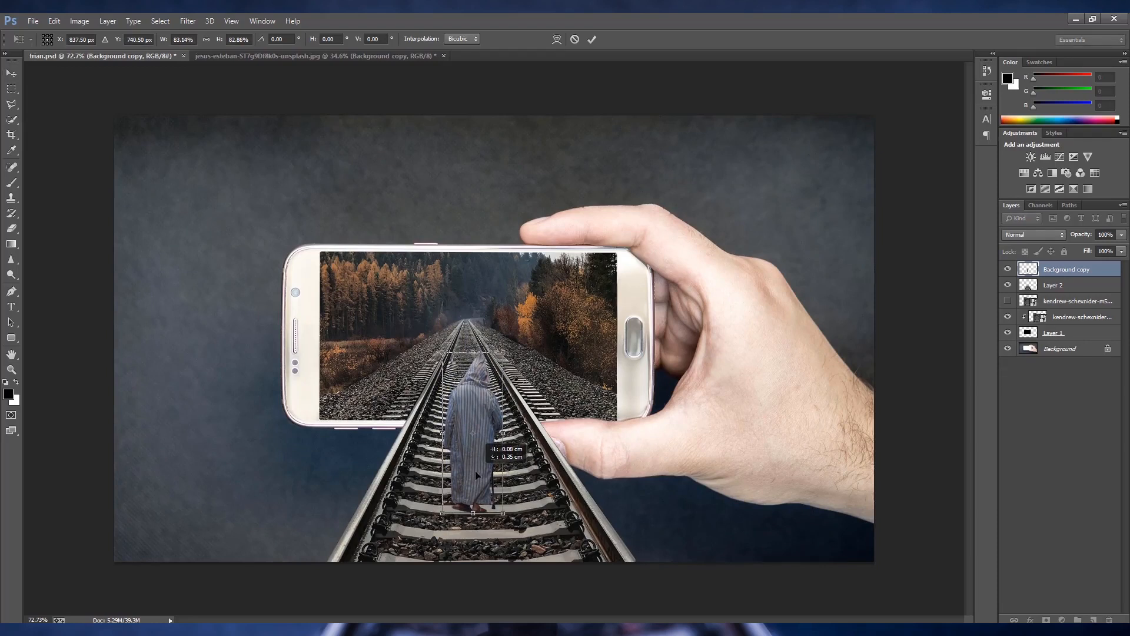
pyautogui.moveTo(475, 471); pyautogui.dragTo(475, 471)
pyautogui.press('Return')
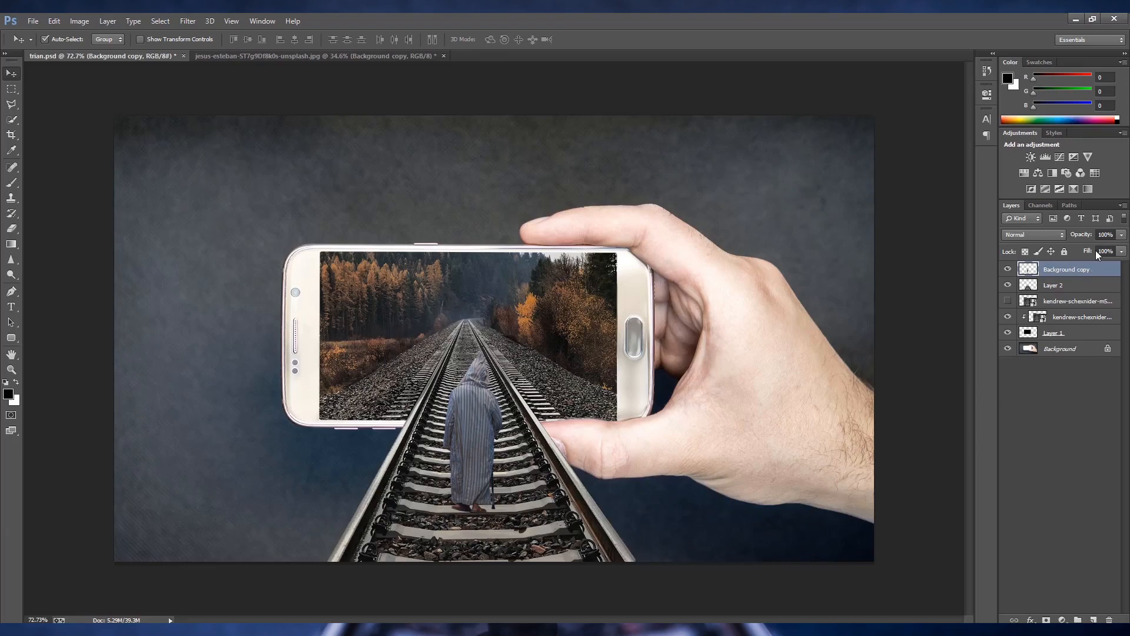
# - Duplicate the hooded man's layer and flip the copy downward from his feet to about 58% height, skewed slightly
pyautogui.hotkey('ctrl', 'j')
pyautogui.hotkey('ctrl', 't')
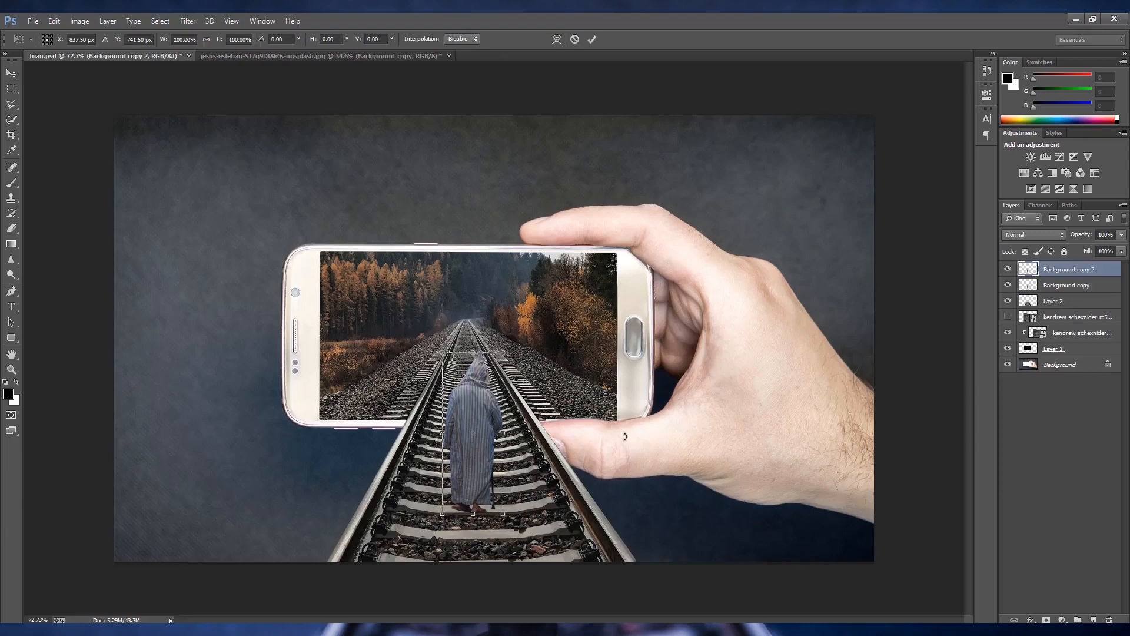
pyautogui.press('Return')
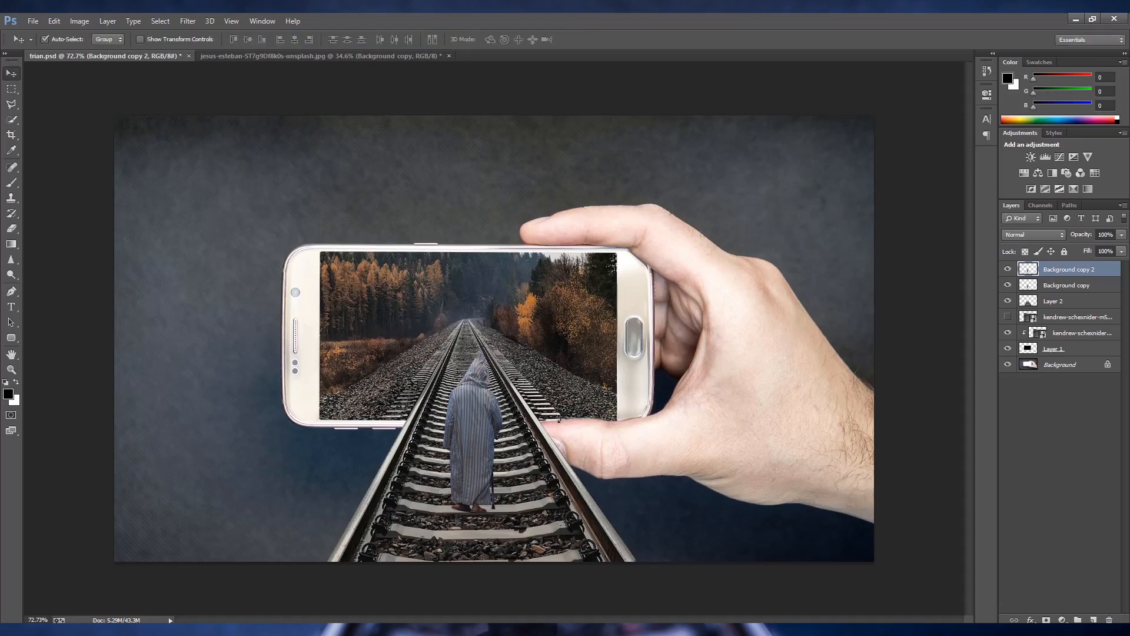
pyautogui.hotkey('ctrl', 't')
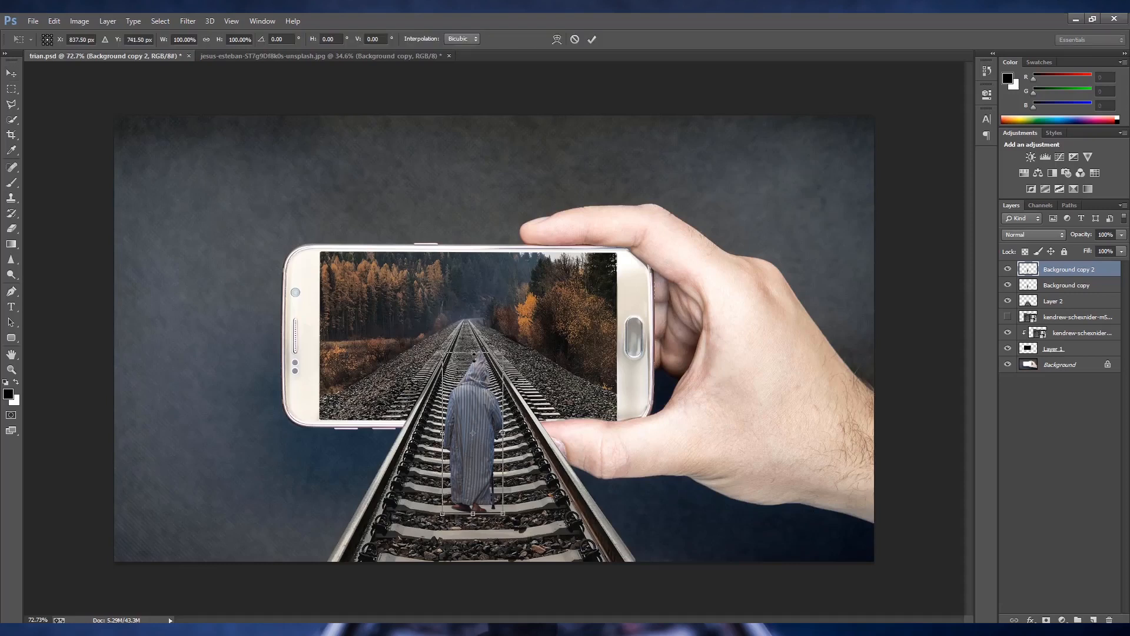
pyautogui.moveTo(474, 352); pyautogui.dragTo(469, 611)
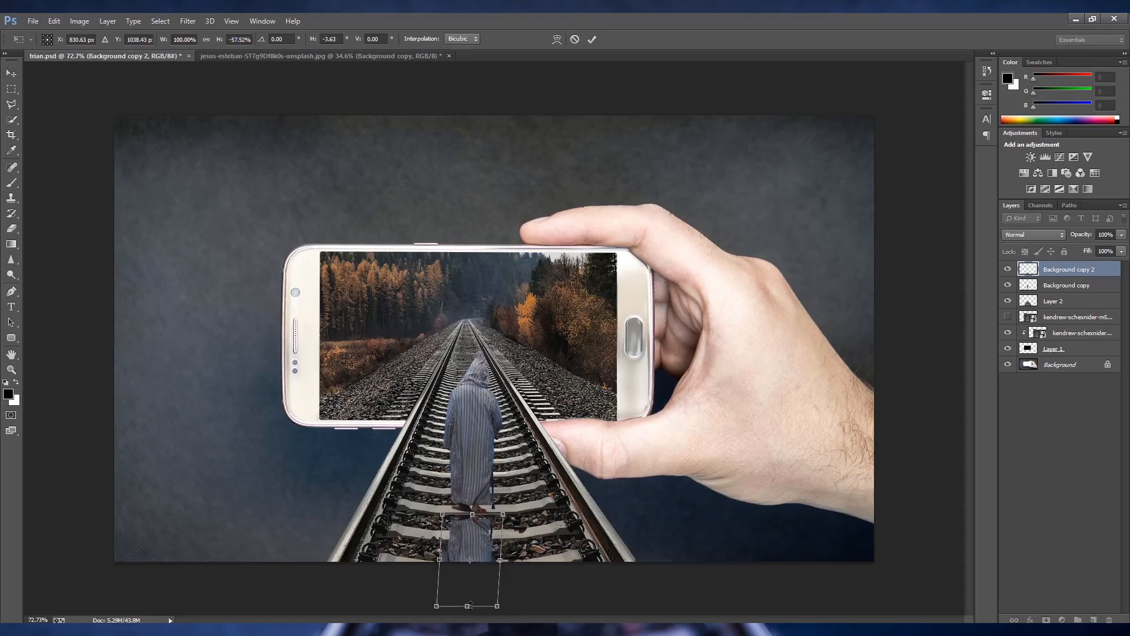
pyautogui.press('Return')
pyautogui.press('super')
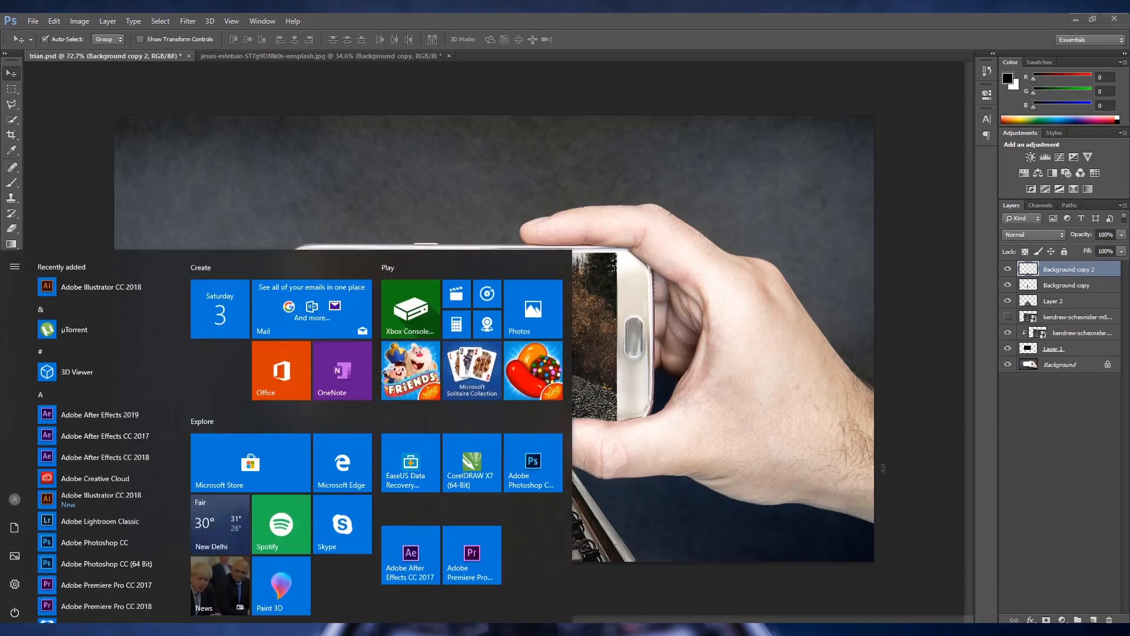
pyautogui.press('super')
pyautogui.hotkey('alt', 'BackSpace')
pyautogui.hotkey('ctrl', 'z')
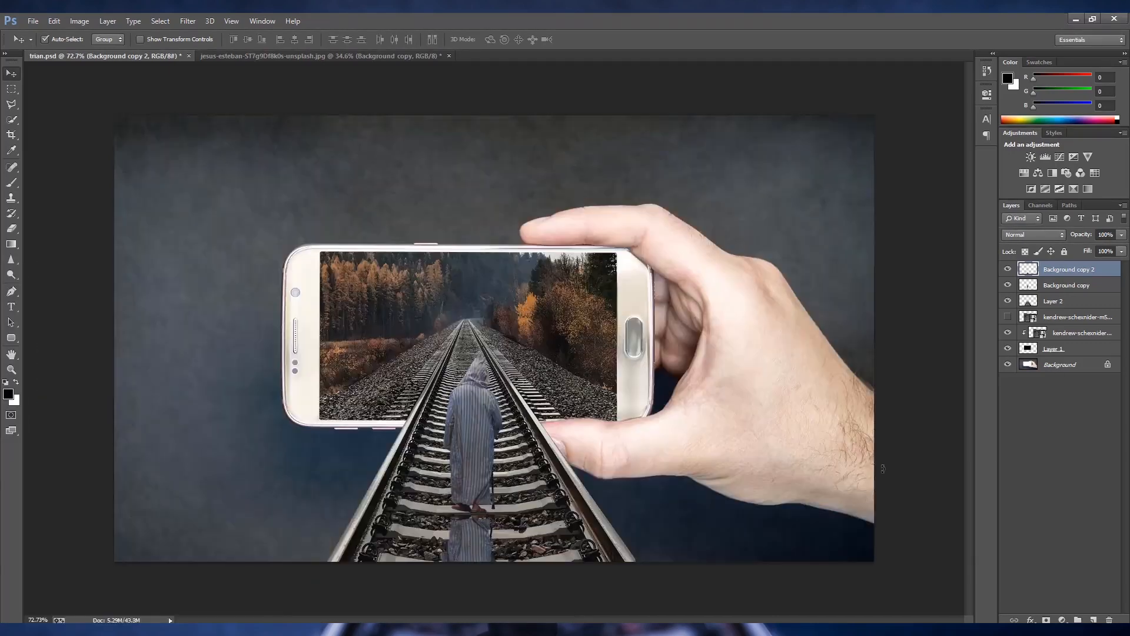
# - Lock the flipped copy's transparent pixels and fill the figure with black
pyautogui.click(1024, 252)
pyautogui.hotkey('alt', 'BackSpace')
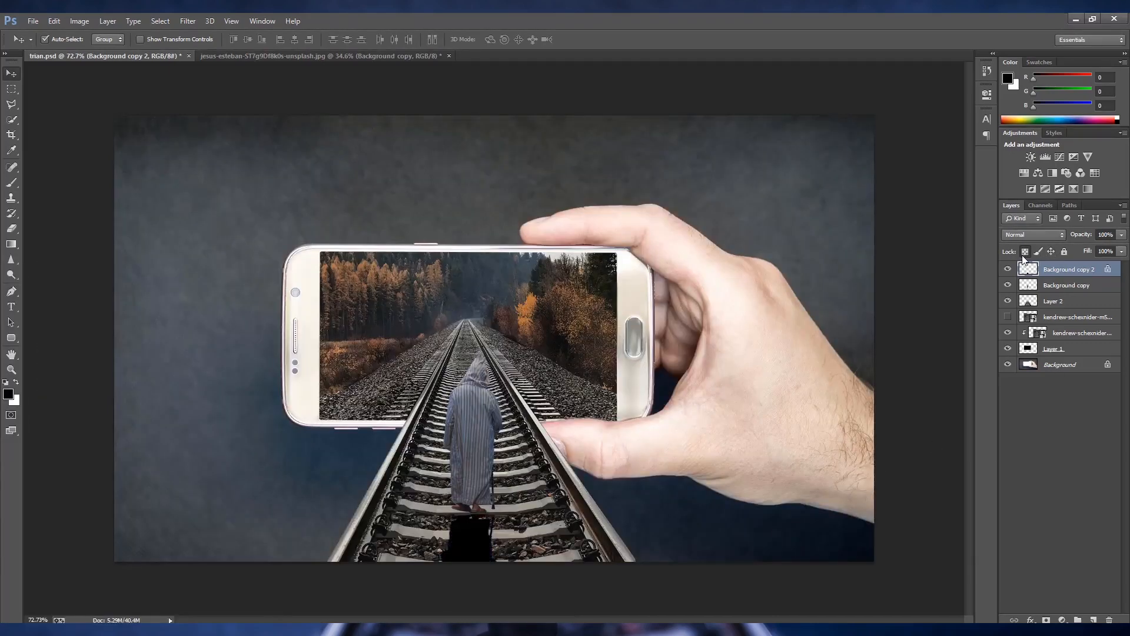
pyautogui.scroll(11, 472, 544)
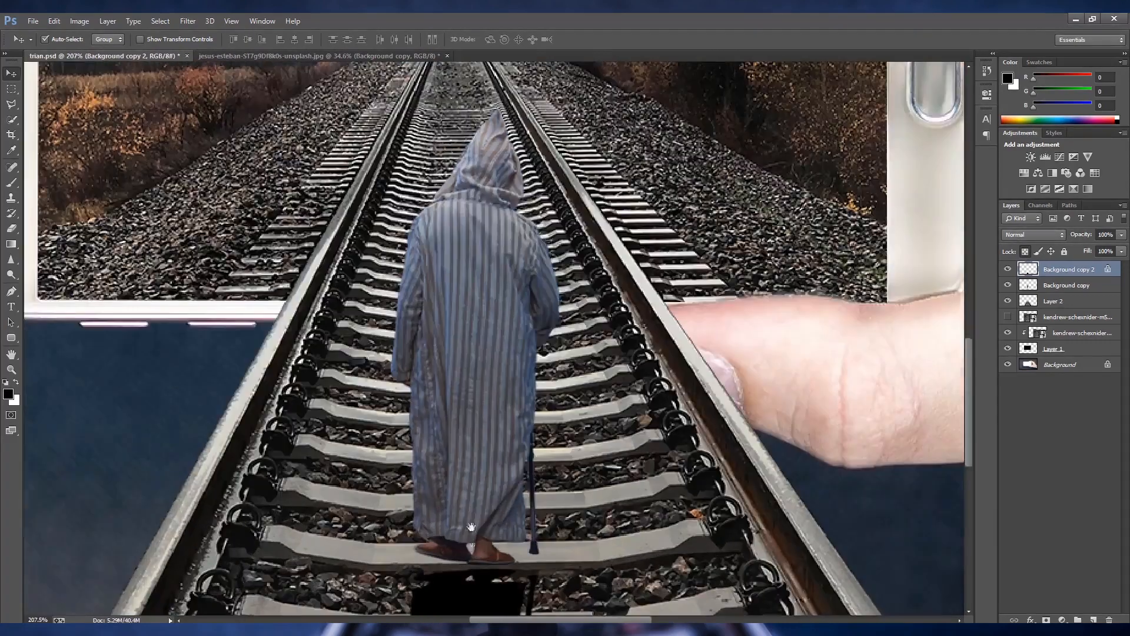
# - Lower the black figure's opacity to 43% so it reads as a shadow below the man's feet
pyautogui.moveTo(471, 527); pyautogui.dragTo(478, 306)
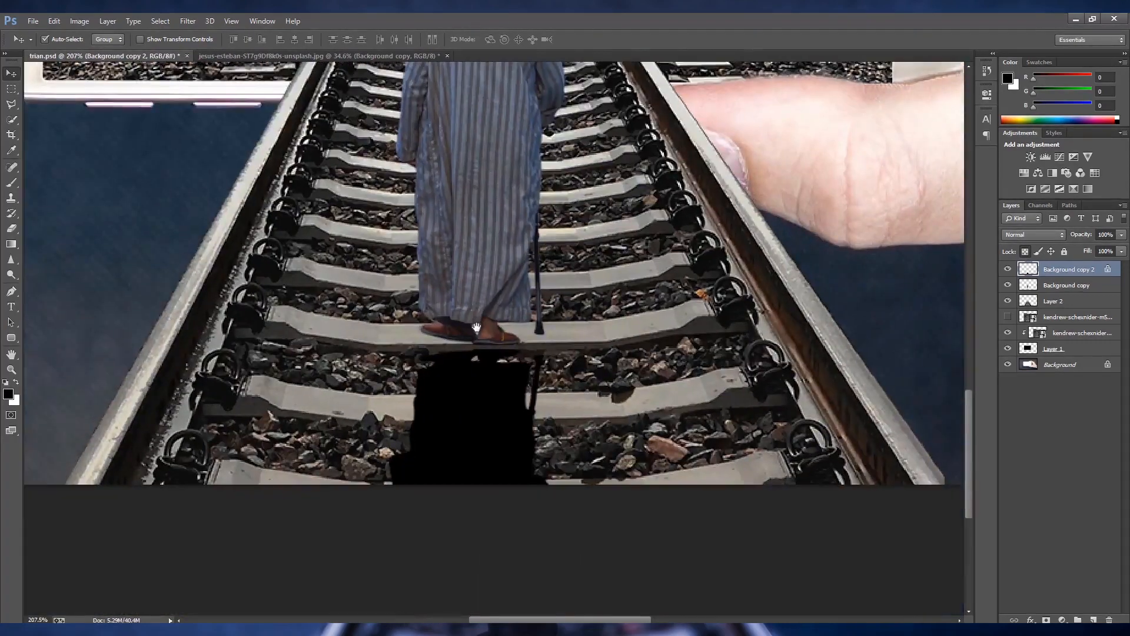
pyautogui.scroll(2, 486, 409)
pyautogui.moveTo(490, 388); pyautogui.dragTo(489, 389)
pyautogui.click(1122, 234)
pyautogui.moveTo(1121, 244); pyautogui.dragTo(1089, 259)
pyautogui.scroll(-4, 638, 314)
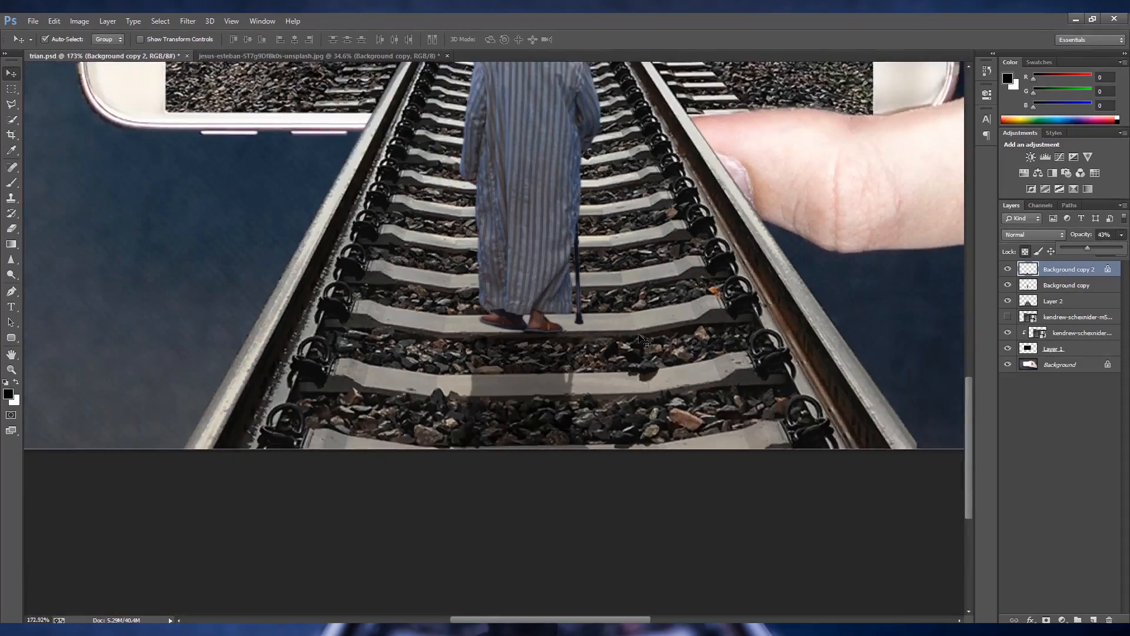
pyautogui.scroll(1, 641, 340)
# - Nudge the man and his shadow together on the tracks and scale both to about 105%
pyautogui.moveTo(583, 284); pyautogui.dragTo(578, 324)
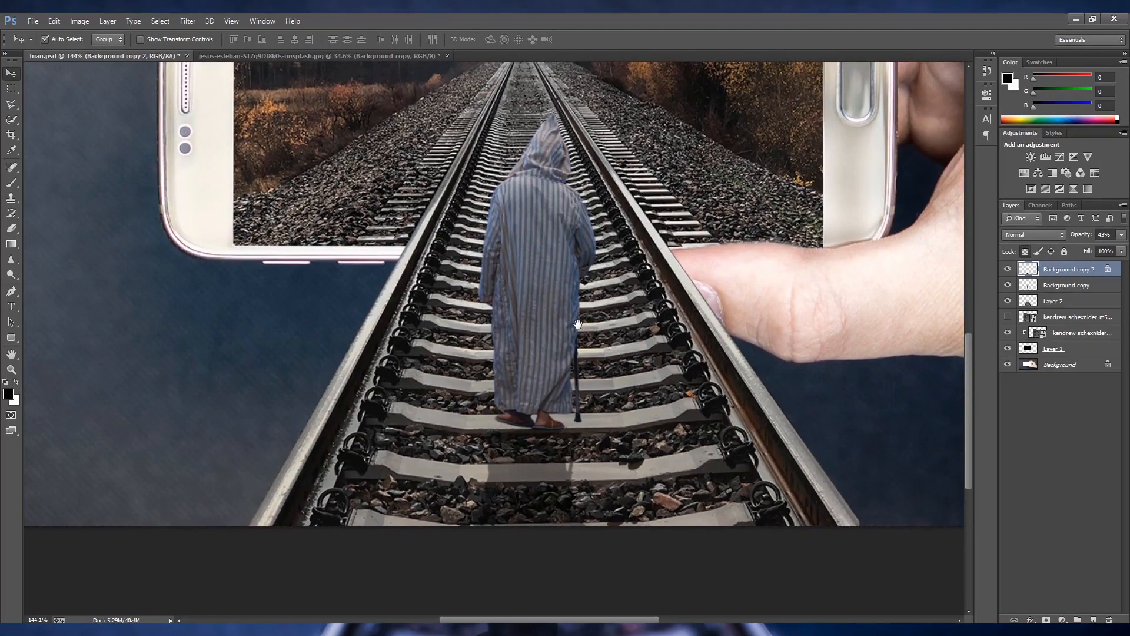
pyautogui.keyDown('shift'); pyautogui.click(1066, 285); pyautogui.keyUp('shift')
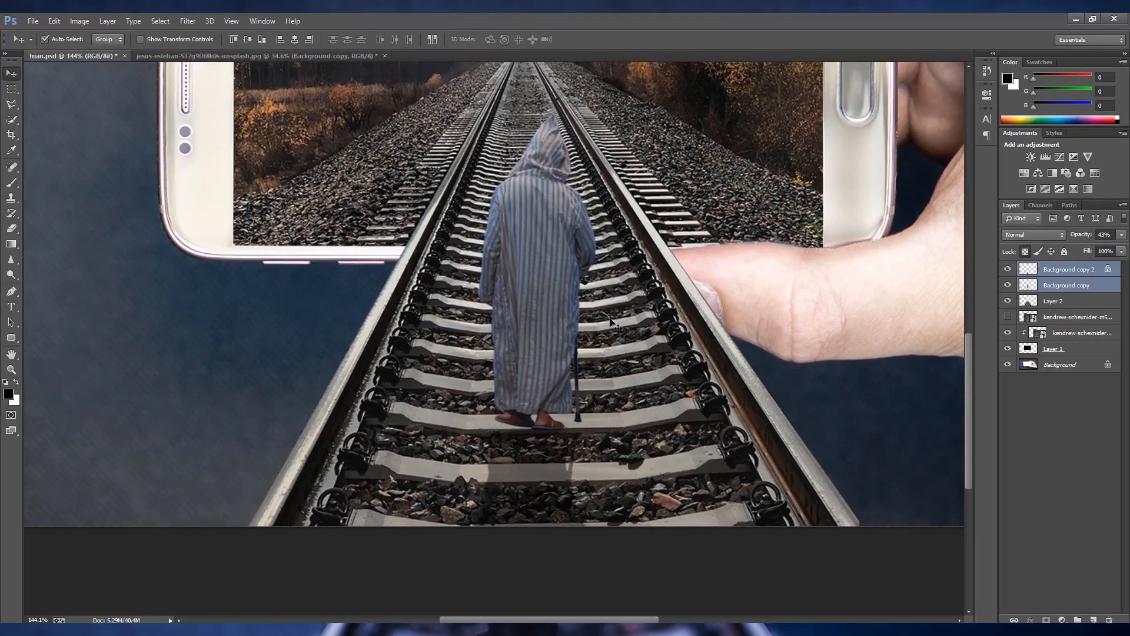
pyautogui.moveTo(539, 325); pyautogui.dragTo(543, 331)
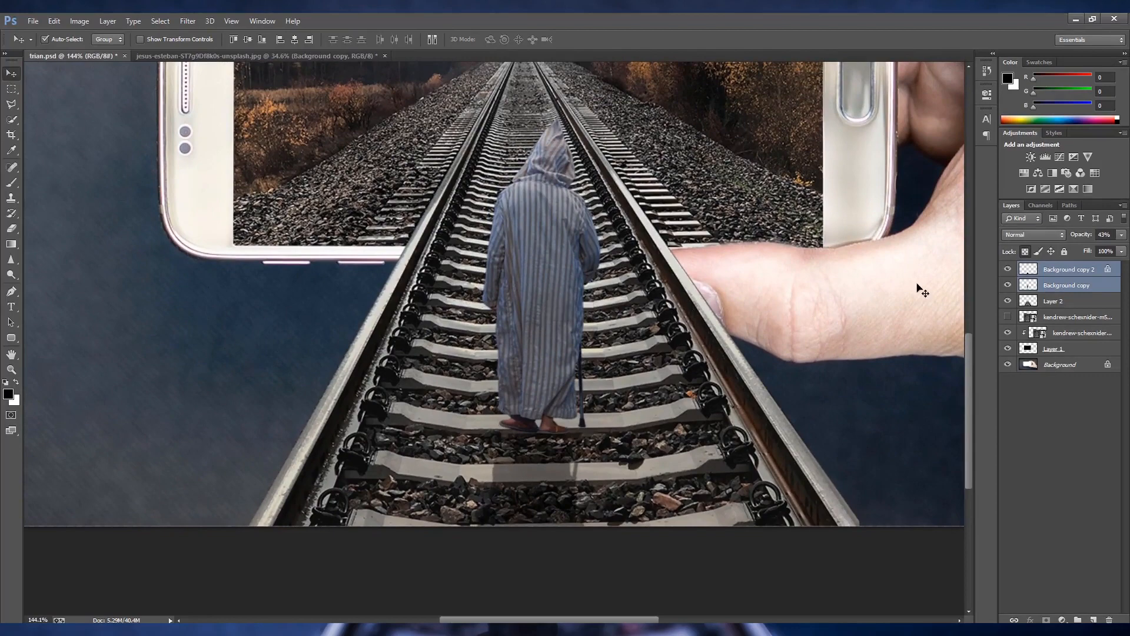
pyautogui.hotkey('ctrl', 't')
pyautogui.hotkey('ctrl', '0')
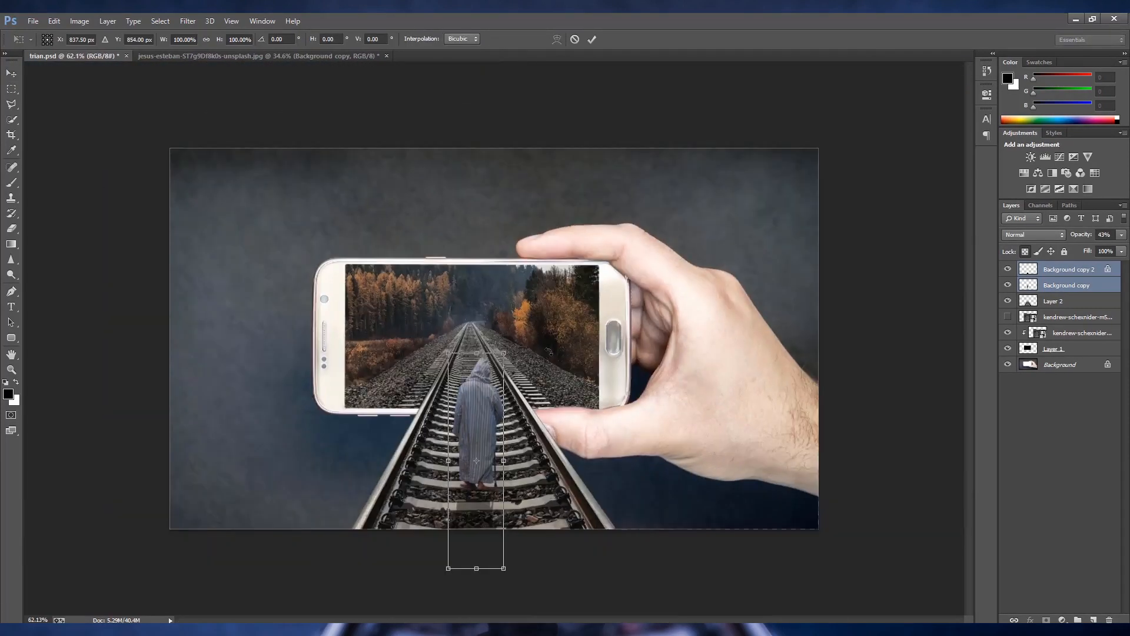
pyautogui.moveTo(505, 352); pyautogui.dragTo(488, 371)
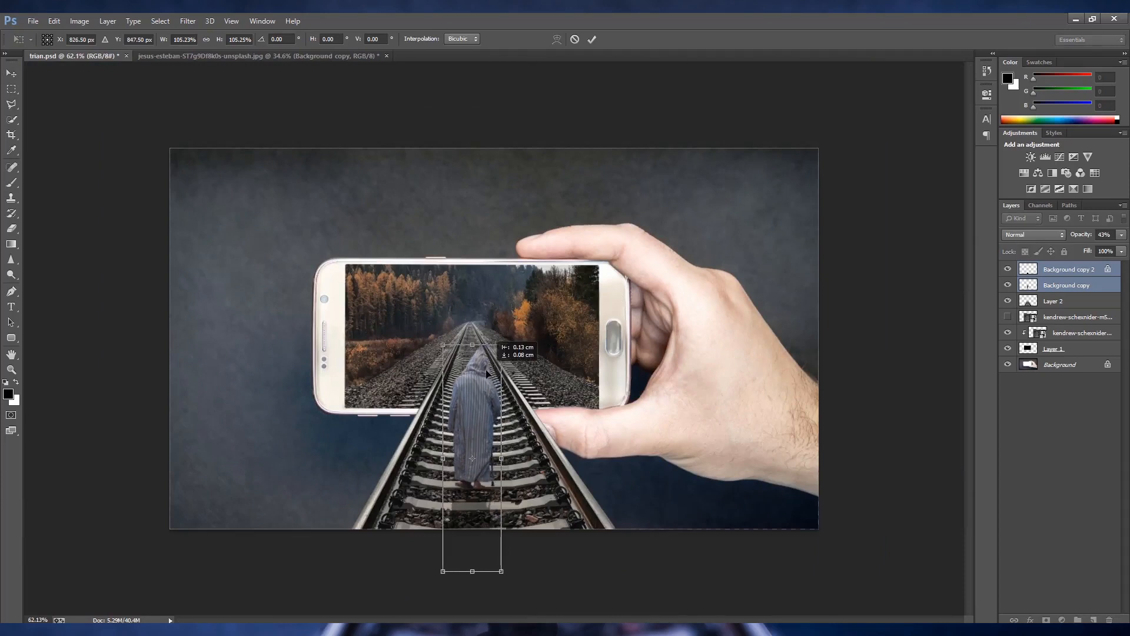
pyautogui.press('Return')
pyautogui.hotkey('ctrl', '0')
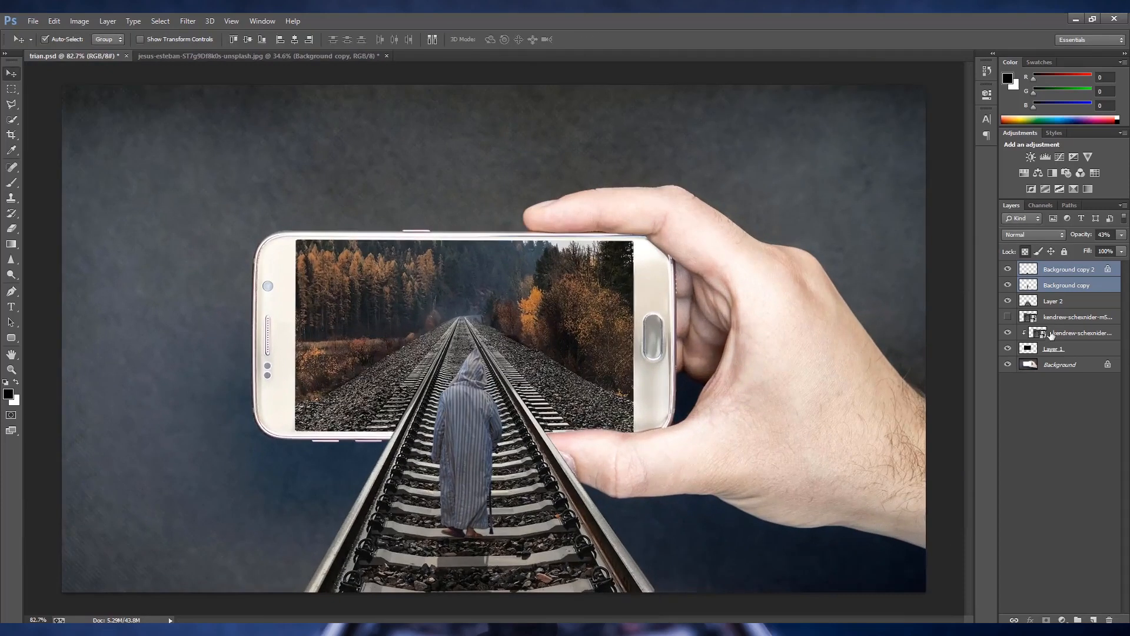
# - Add an empty layer directly above the cut-out tracks layer, keeping black as the foreground colour
pyautogui.click(1051, 335)
pyautogui.click(1078, 301)
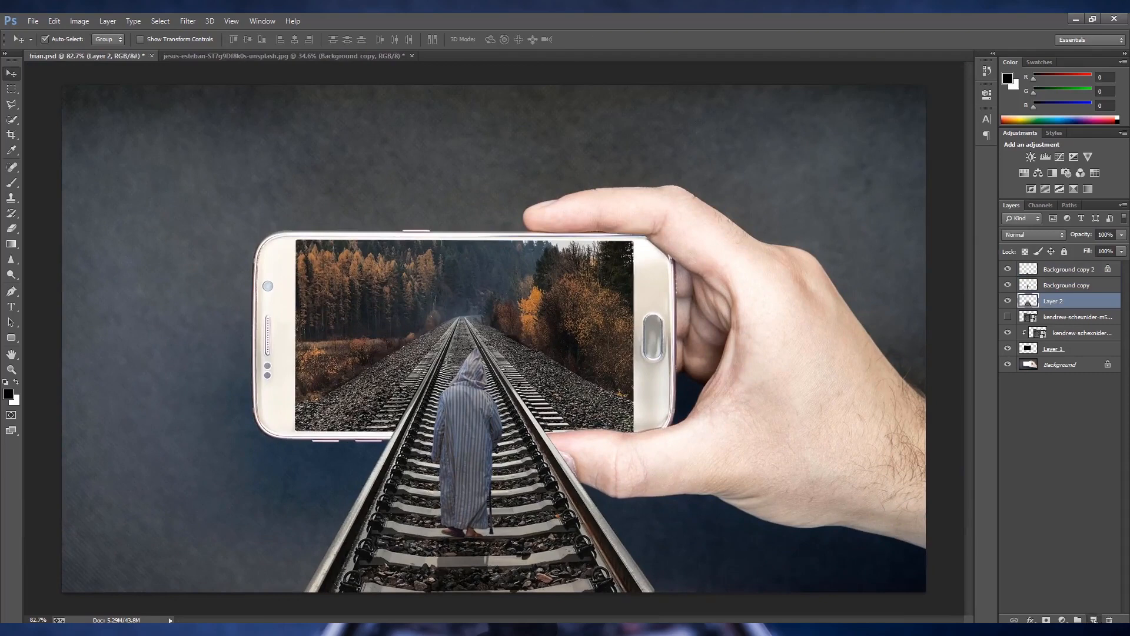
pyautogui.hotkey('ctrl', 'shift', 'alt', 'n')
pyautogui.click(9, 394)
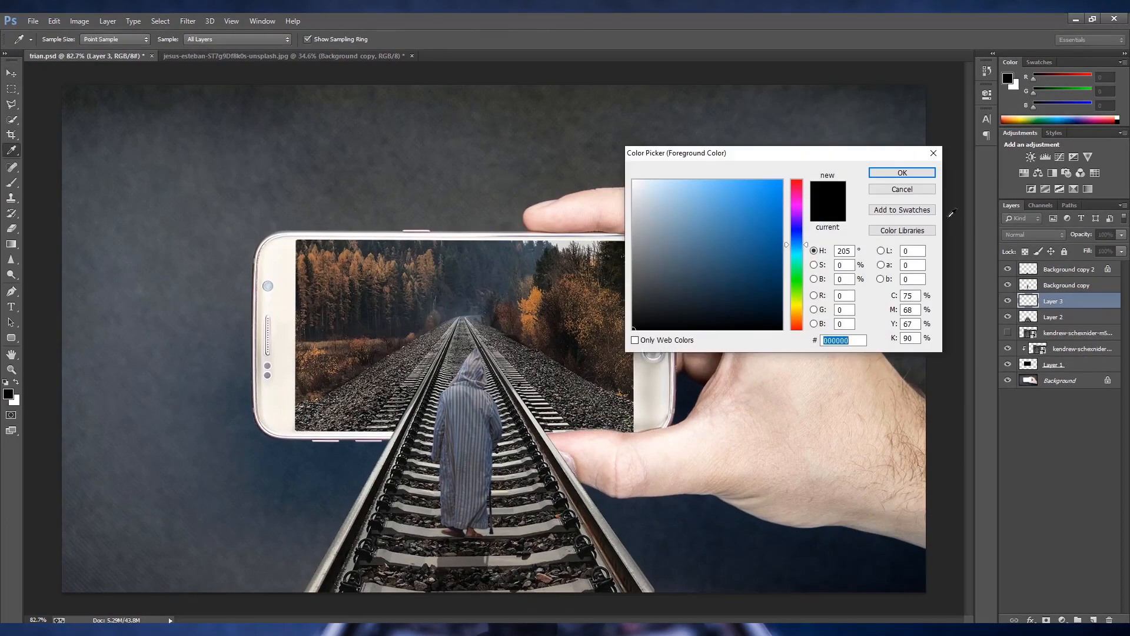
pyautogui.click(934, 153)
# - Paint a single soft black dab at the man's feet with a 250 px brush
pyautogui.click(11, 183)
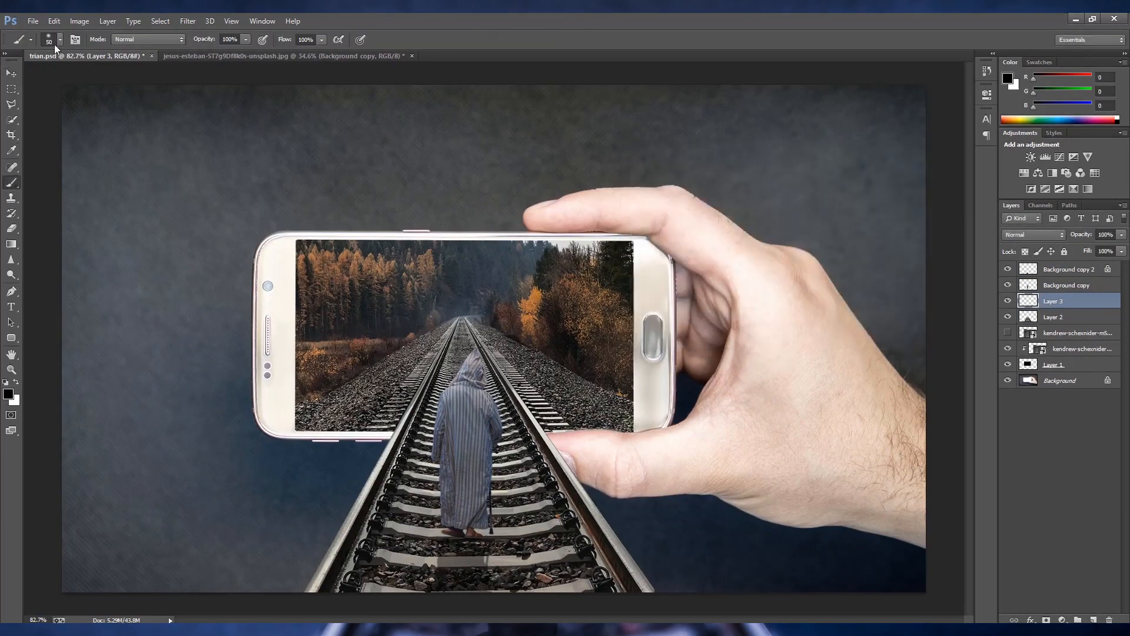
pyautogui.click(55, 45)
pyautogui.doubleClick(60, 137)
pyautogui.press(']')
pyautogui.click(463, 537)
# - Flatten the black dab to about 18% height and place it directly under the man's feet as a contact shadow
pyautogui.hotkey('ctrl', 't')
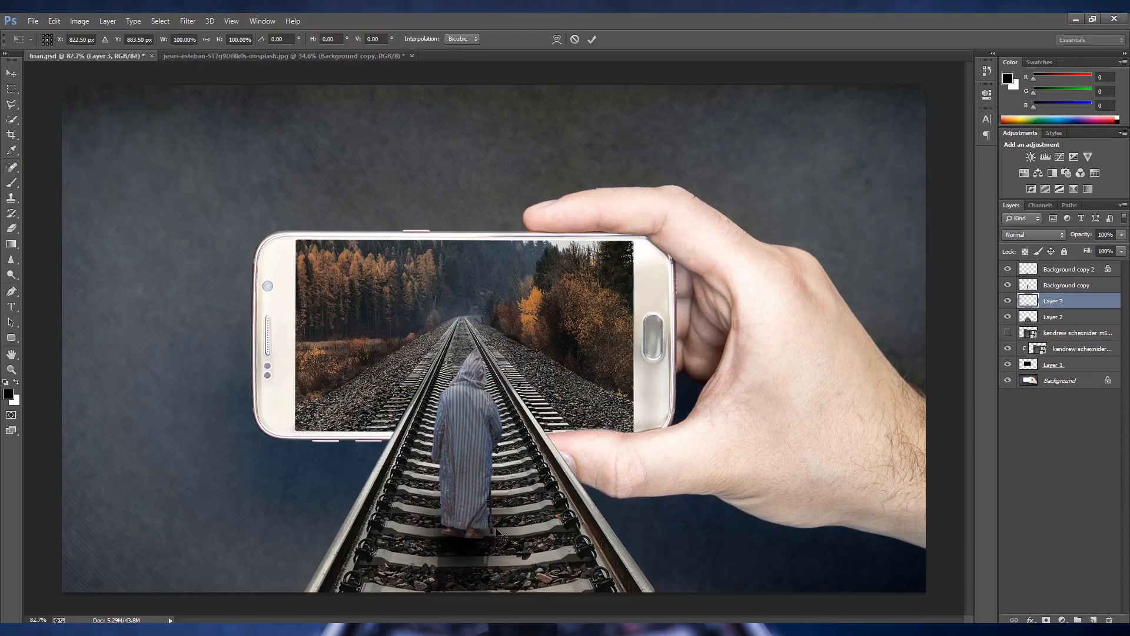
pyautogui.moveTo(464, 439); pyautogui.dragTo(494, 520)
pyautogui.scroll(6, 484, 546)
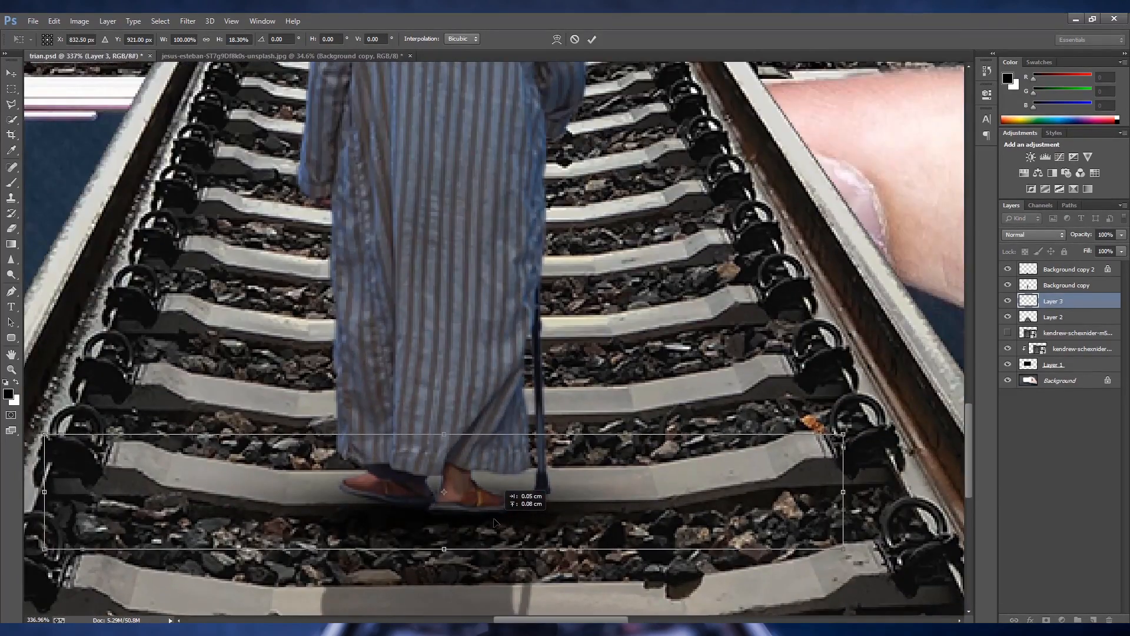
pyautogui.press('Return')
pyautogui.scroll(-2, 522, 534)
pyautogui.scroll(-1, 667, 504)
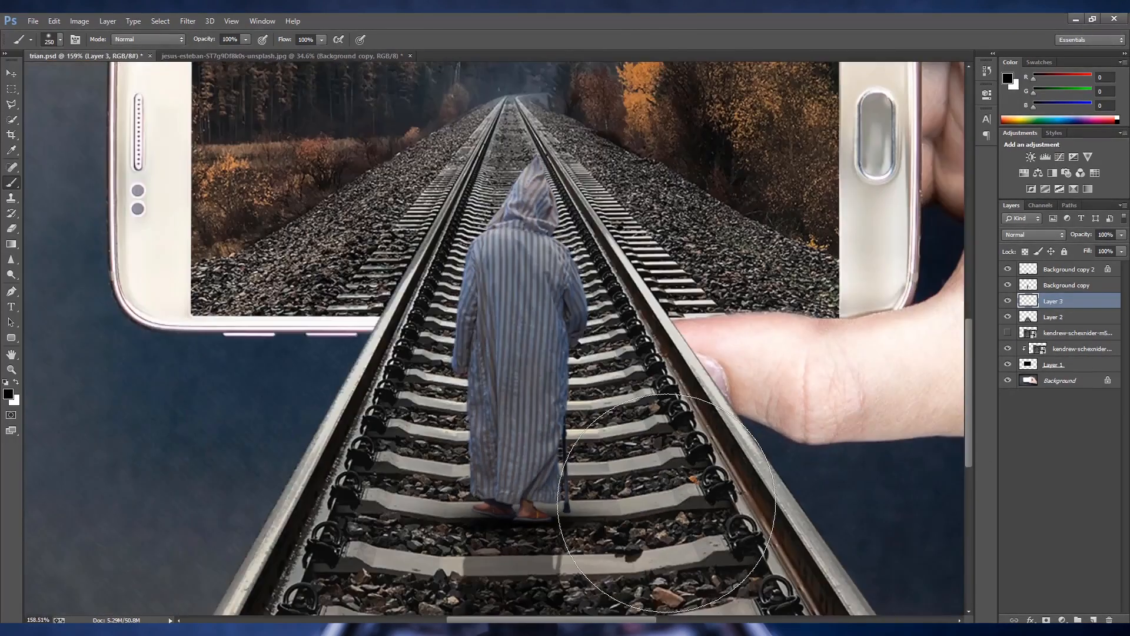
pyautogui.scroll(-1, 666, 504)
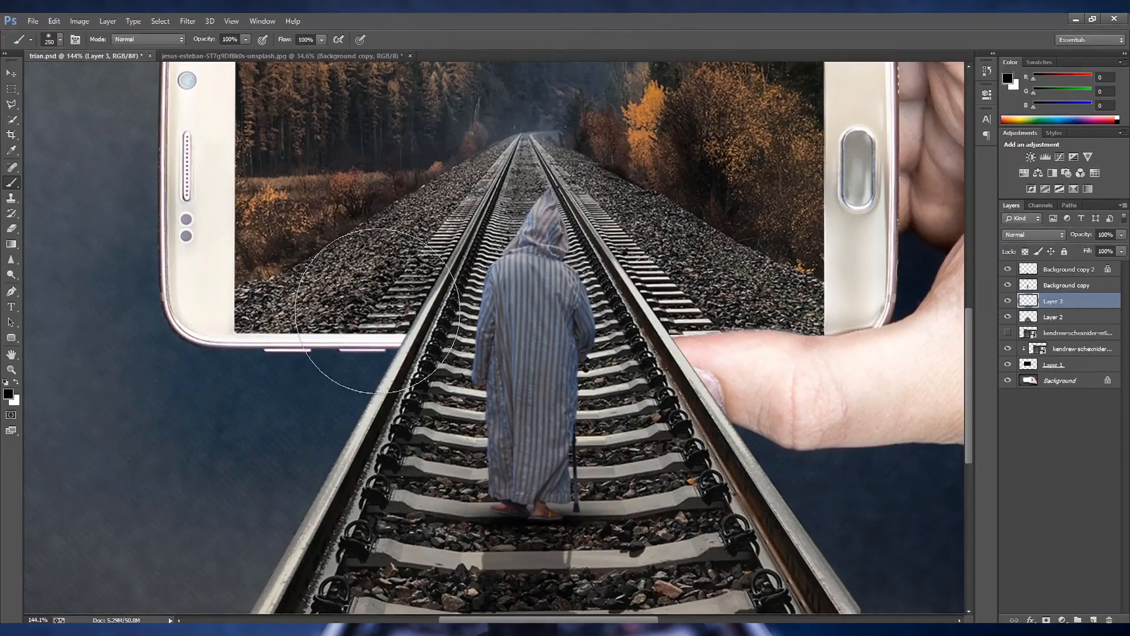
pyautogui.press('v')
pyautogui.scroll(-2, 521, 348)
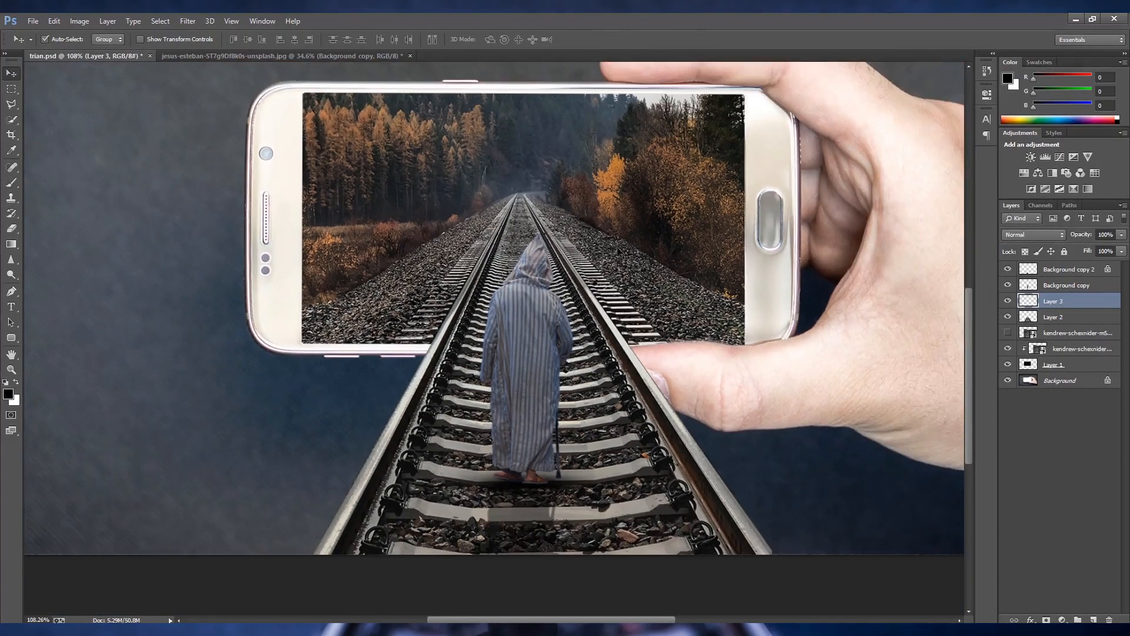
pyautogui.scroll(2, 588, 251)
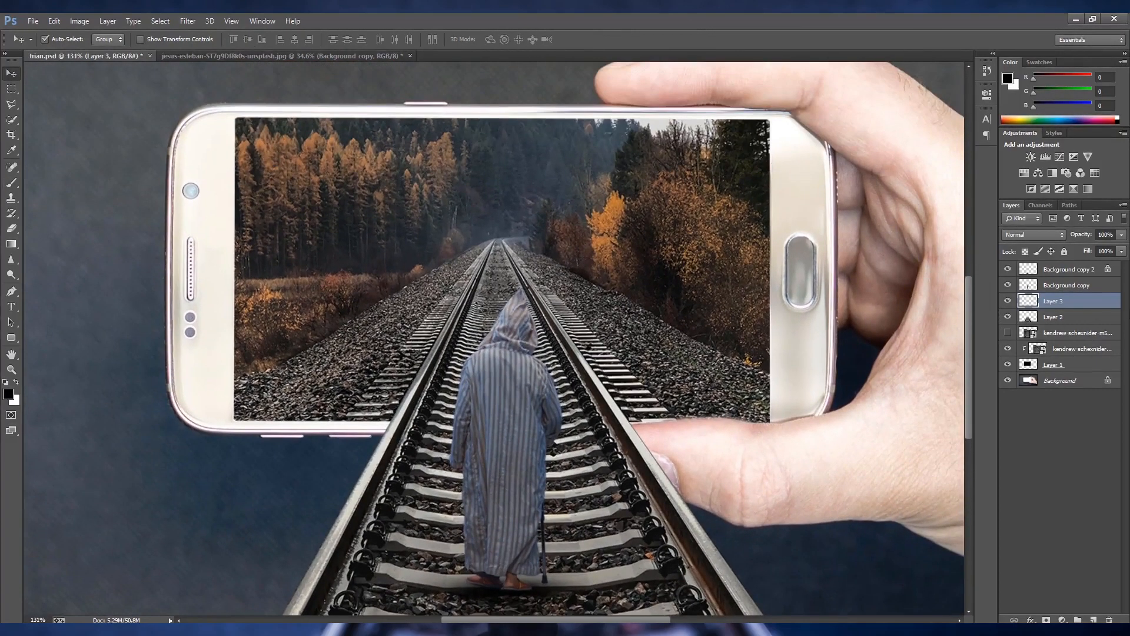
# - Add a layer above Background copy 2 and paint one soft pale-yellow (241, 215, 144) dab with a 200 px brush over the phone-screen forest
pyautogui.click(1058, 271)
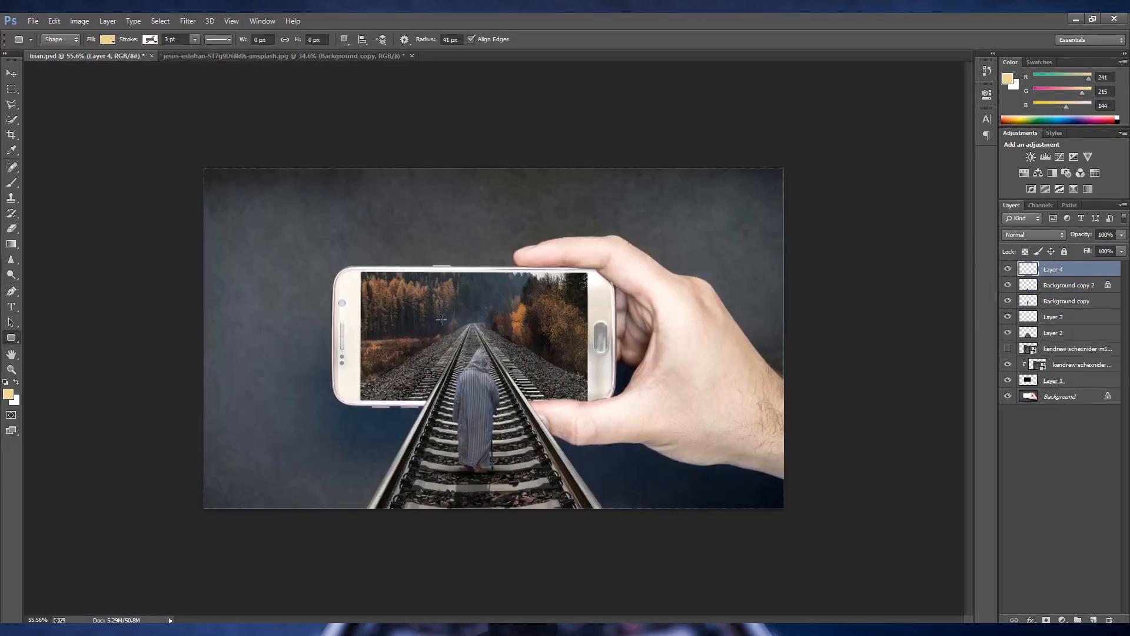
pyautogui.click(11, 183)
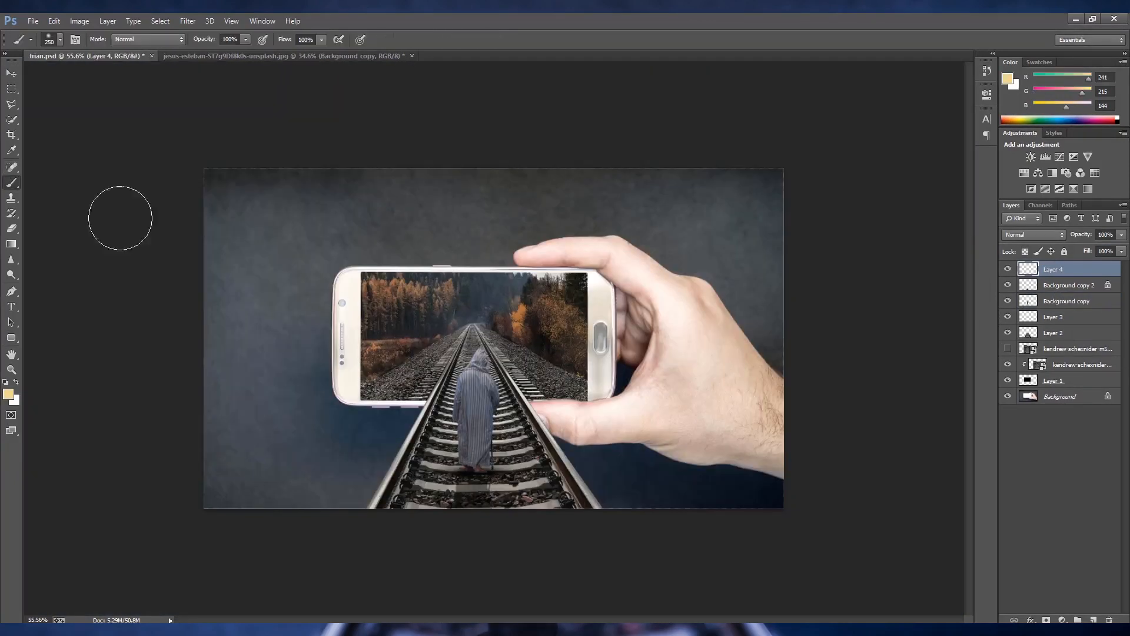
pyautogui.click(444, 308)
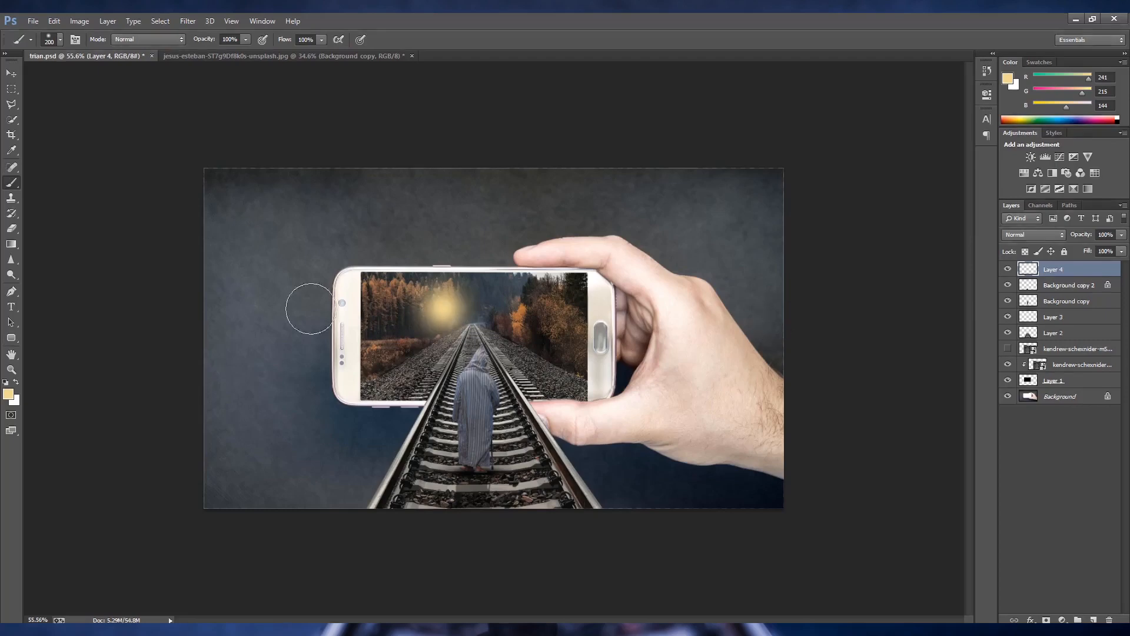
# - Try a Movie Prime lens flare on the yellow glow layer
pyautogui.scroll(3, 512, 312)
pyautogui.click(194, 22)
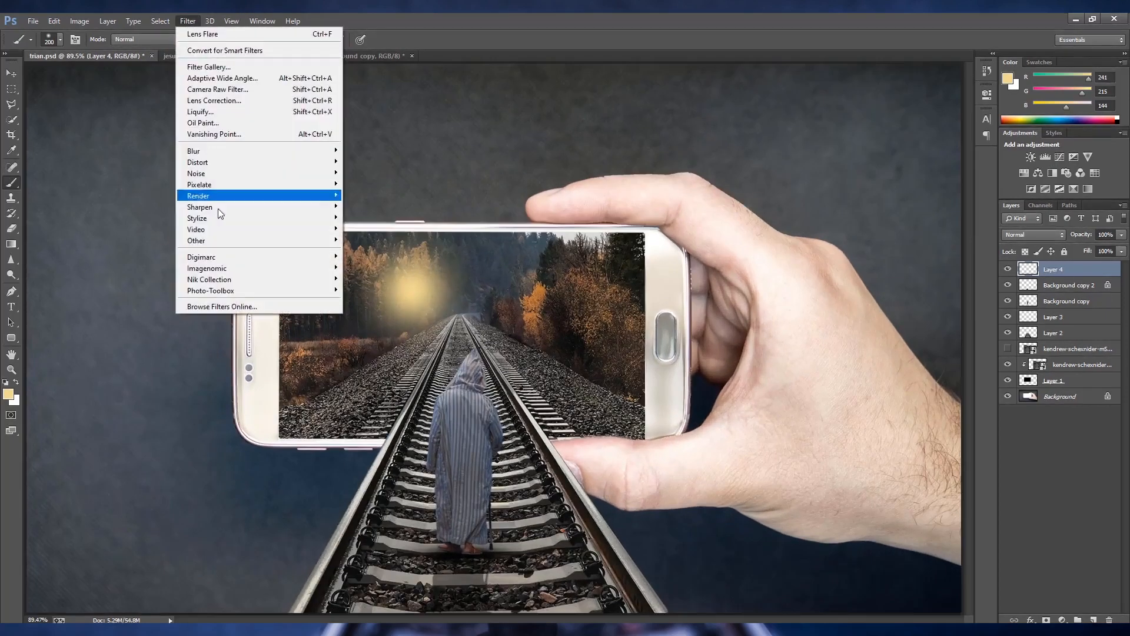
pyautogui.moveTo(221, 197)
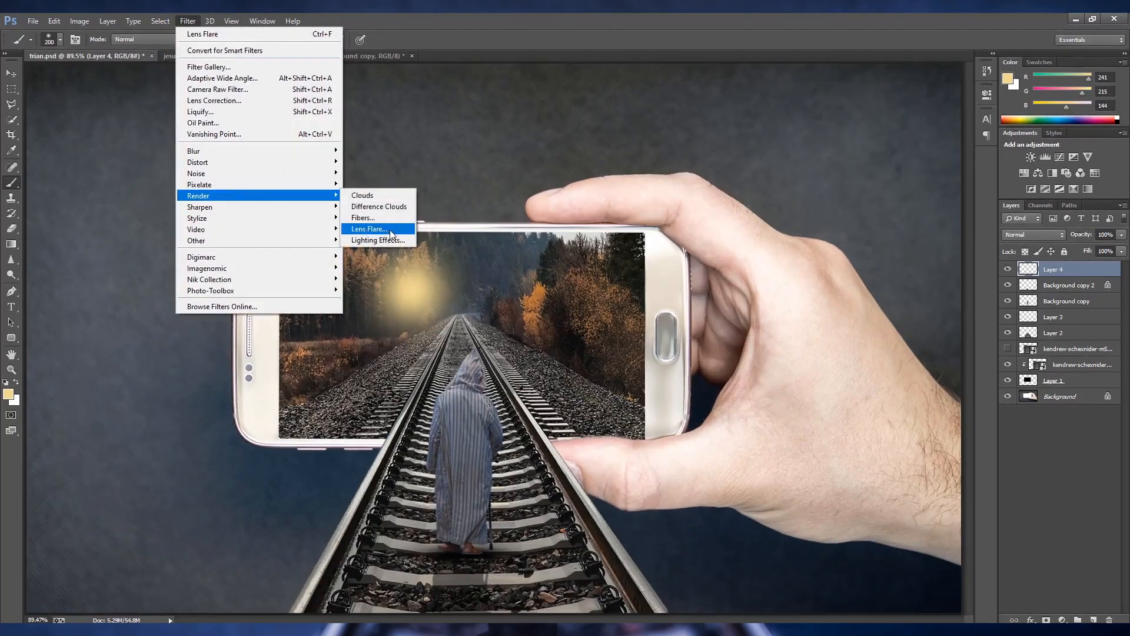
pyautogui.click(391, 232)
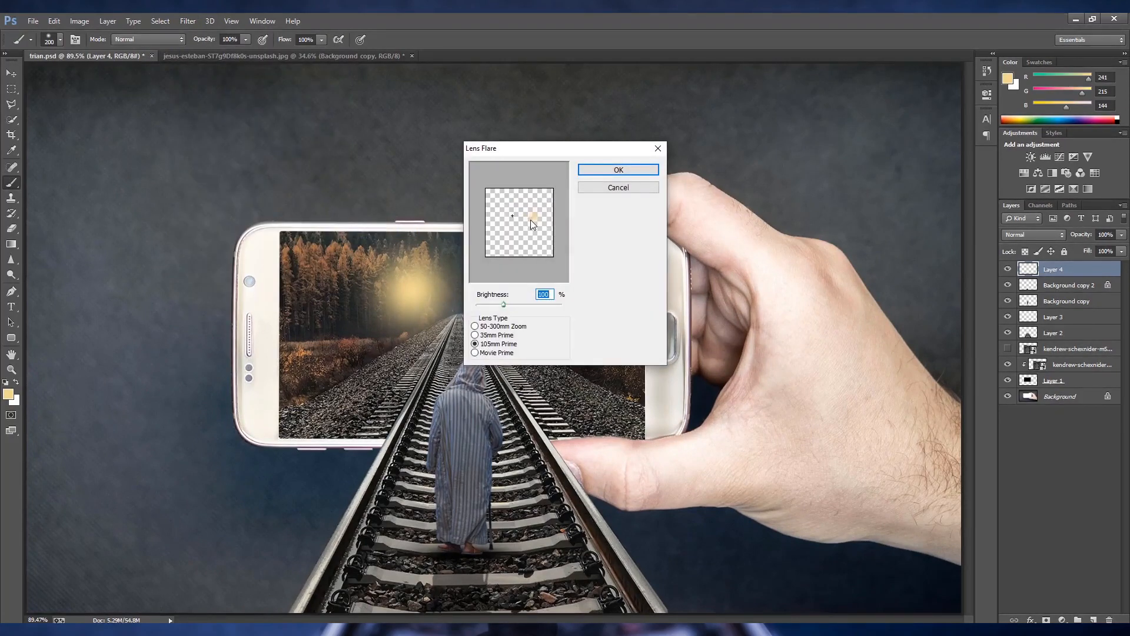
pyautogui.click(529, 242)
pyautogui.moveTo(499, 304)
pyautogui.mouseDown()
pyautogui.moveTo(529, 307)
pyautogui.moveTo(496, 315)
pyautogui.moveTo(512, 315)
pyautogui.mouseUp()
pyautogui.click(476, 334)
pyautogui.click(475, 353)
pyautogui.click(618, 170)
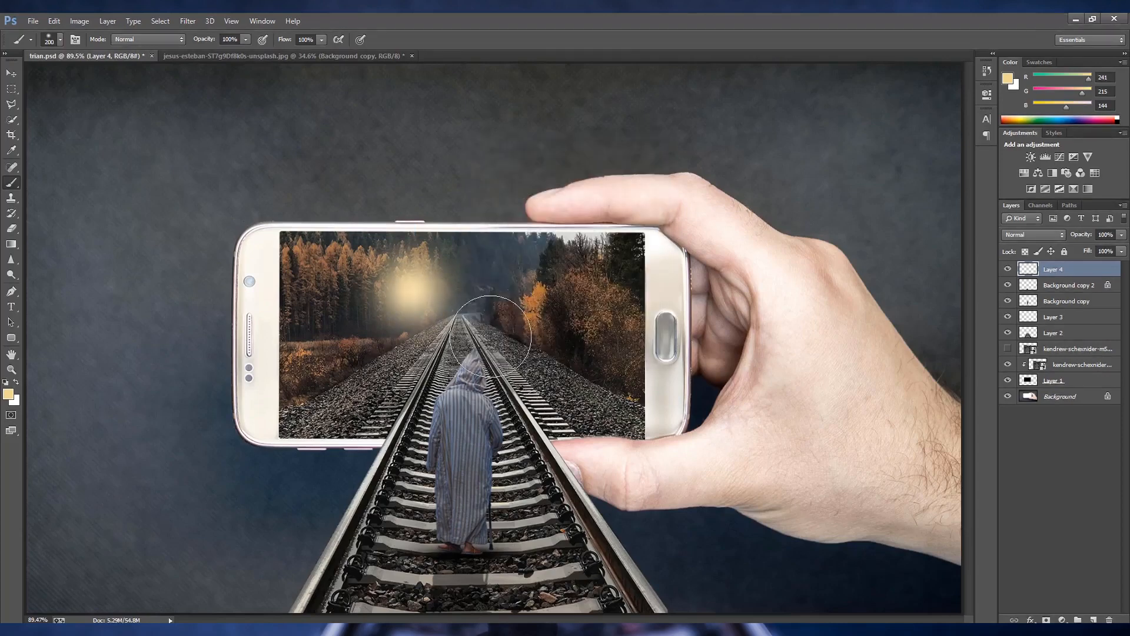
# - Lower the yellow glow's opacity to 55% and move it just above the tracks' vanishing point
pyautogui.click(1122, 234)
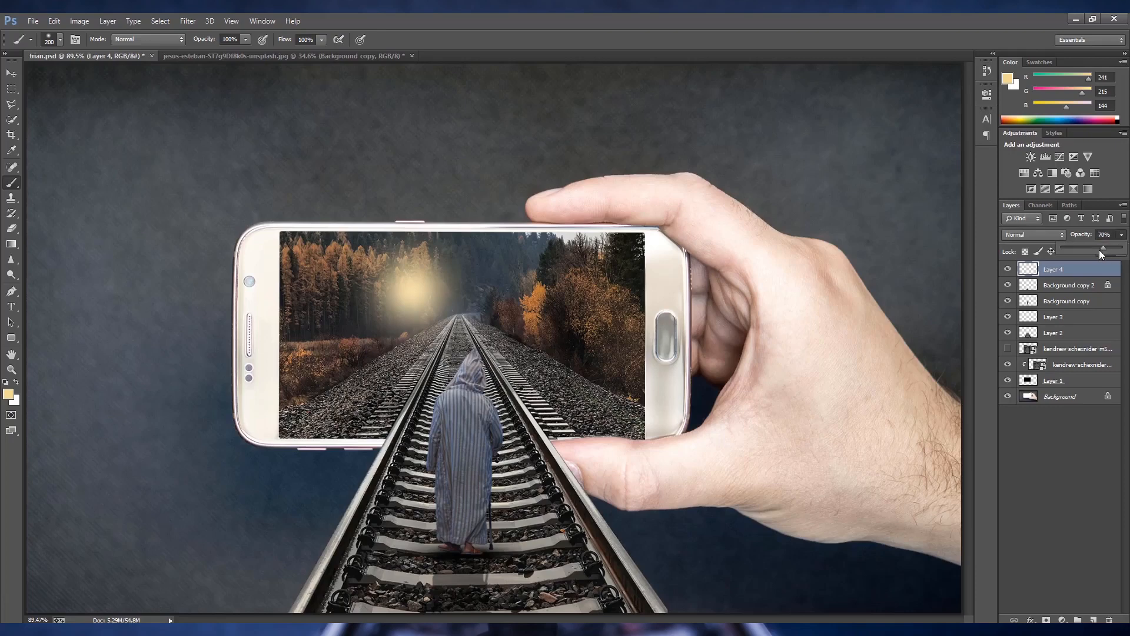
pyautogui.moveTo(1100, 250); pyautogui.dragTo(1094, 253)
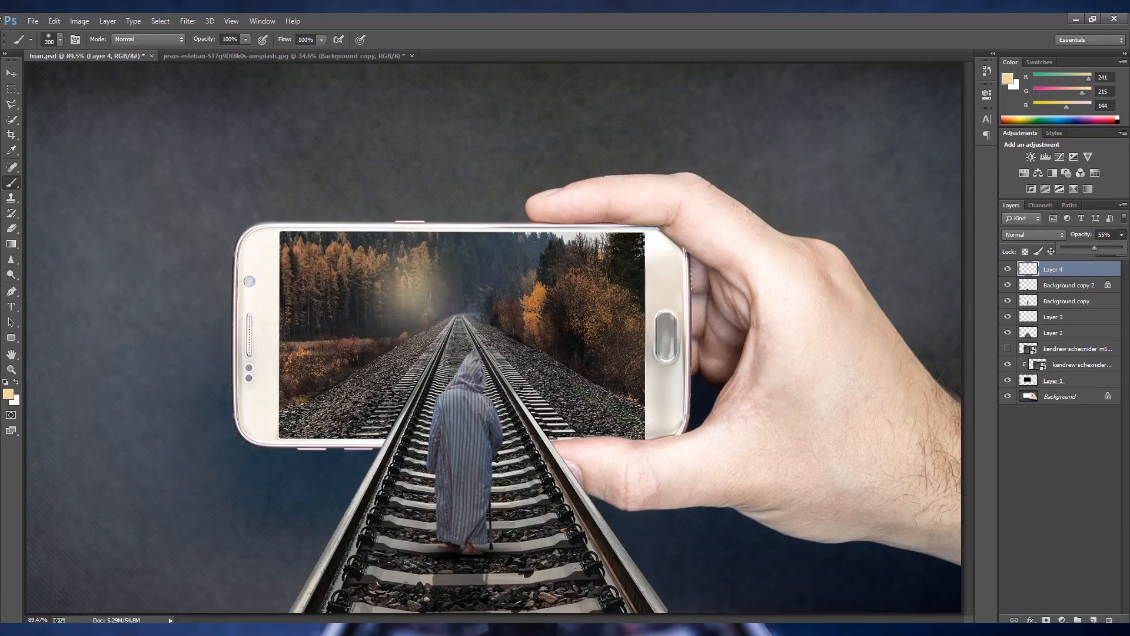
pyautogui.scroll(3, 463, 363)
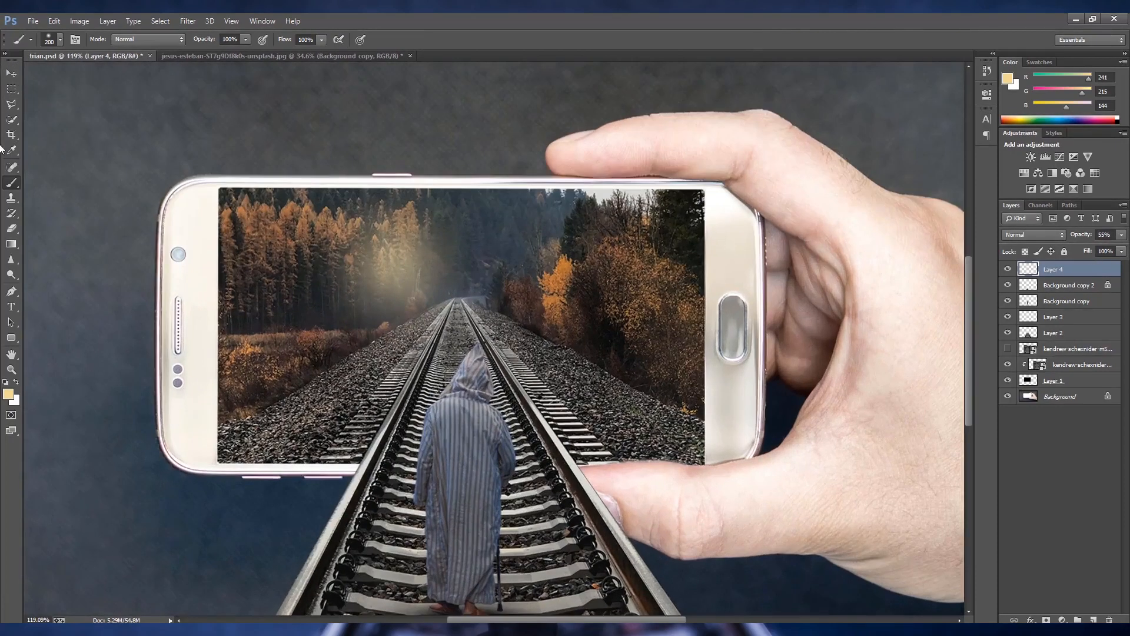
pyautogui.click(6, 73)
pyautogui.moveTo(404, 279)
pyautogui.mouseDown()
pyautogui.moveTo(494, 266)
pyautogui.moveTo(470, 273)
pyautogui.mouseUp()
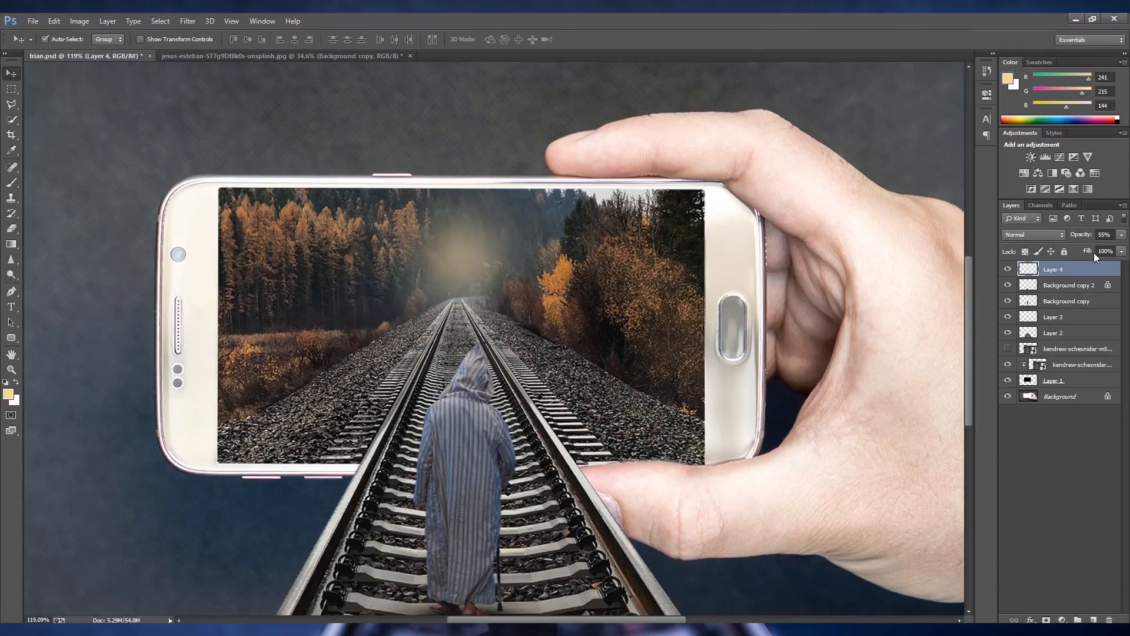
# - Reduce the glow layer's opacity to 43% and save the document
pyautogui.click(1122, 234)
pyautogui.moveTo(1097, 246); pyautogui.dragTo(1089, 250)
pyautogui.hotkey('ctrl', '0')
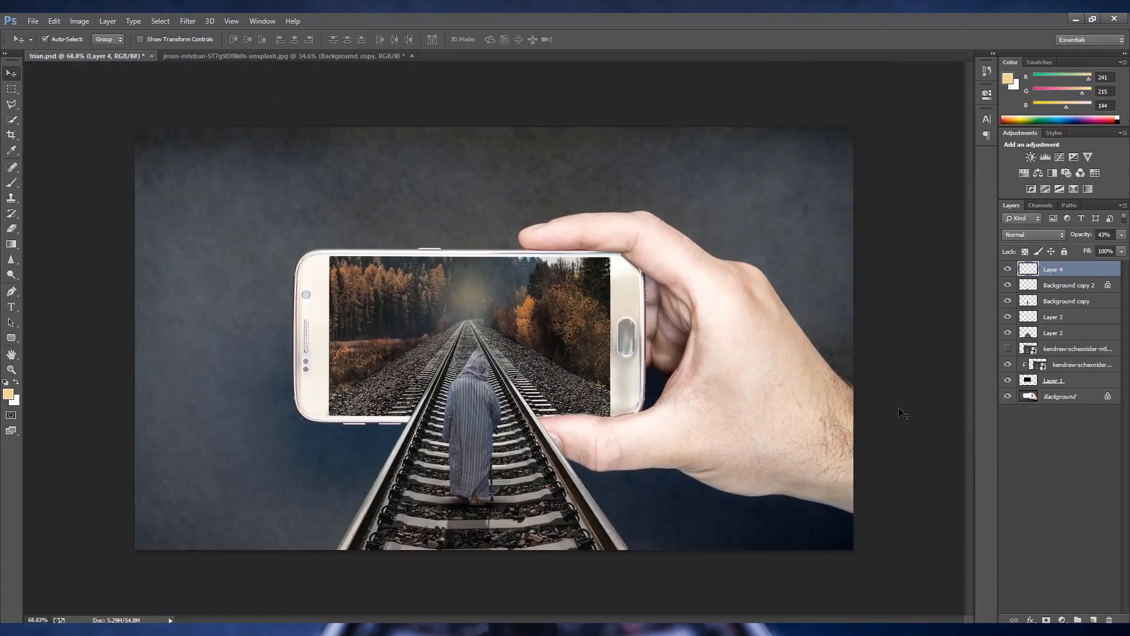
pyautogui.hotkey('ctrl', 's')
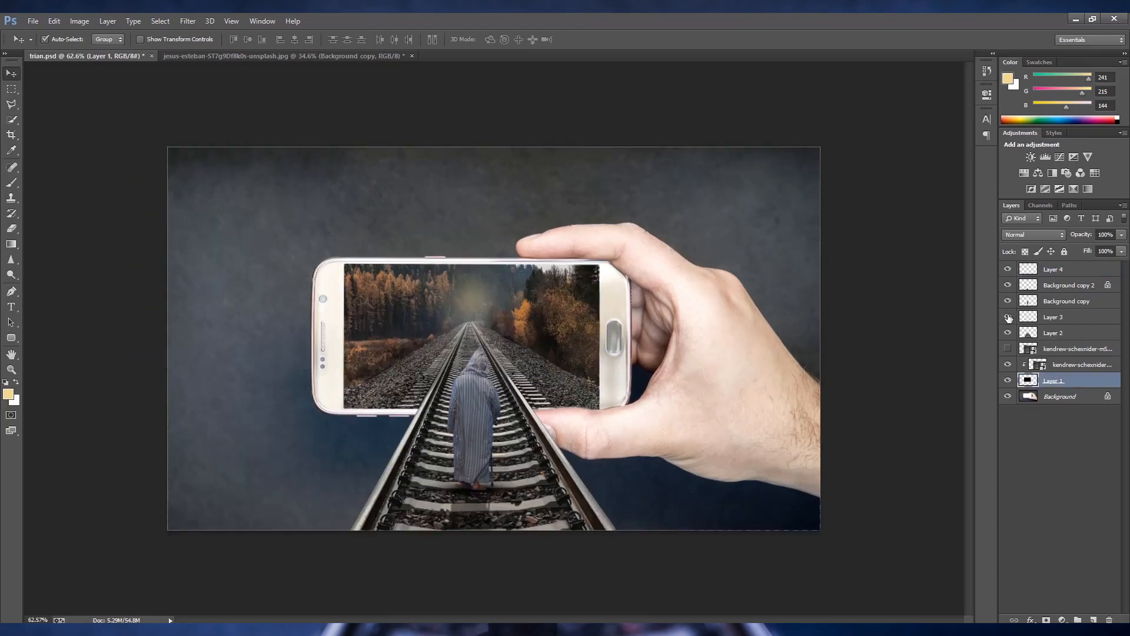
# - Duplicate the layers from Background copy down to Layer 1 and merge the duplicates into a single layer
pyautogui.click(1007, 318)
pyautogui.click(1008, 318)
pyautogui.click(1041, 310)
pyautogui.keyDown('shift'); pyautogui.click(1069, 382); pyautogui.keyUp('shift')
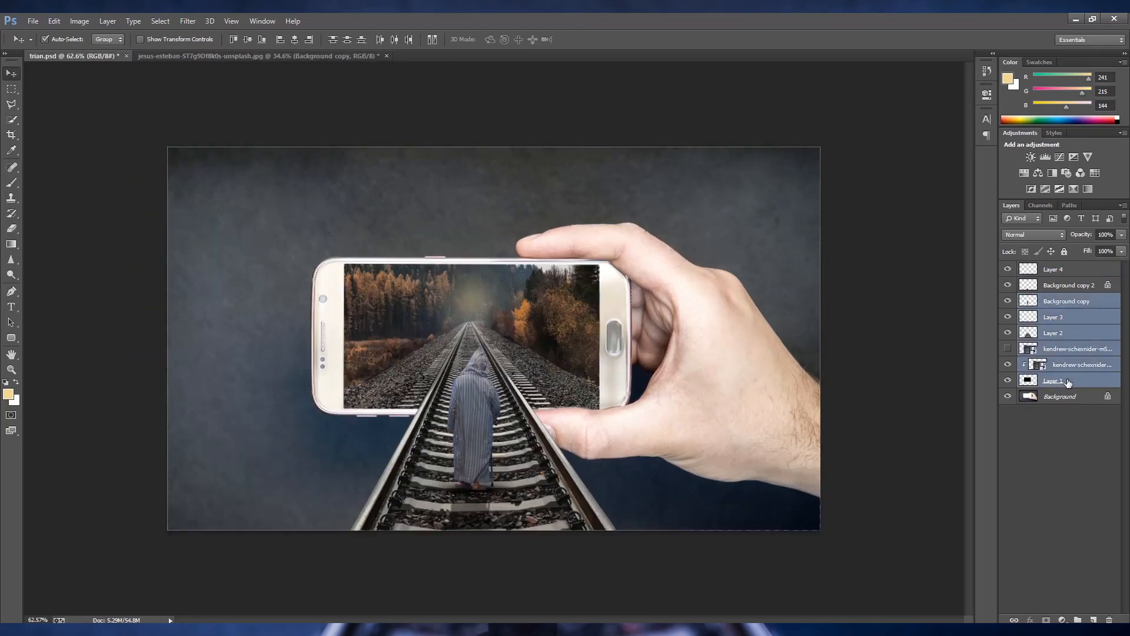
pyautogui.hotkey('ctrl', 'j')
pyautogui.rightClick(1062, 365)
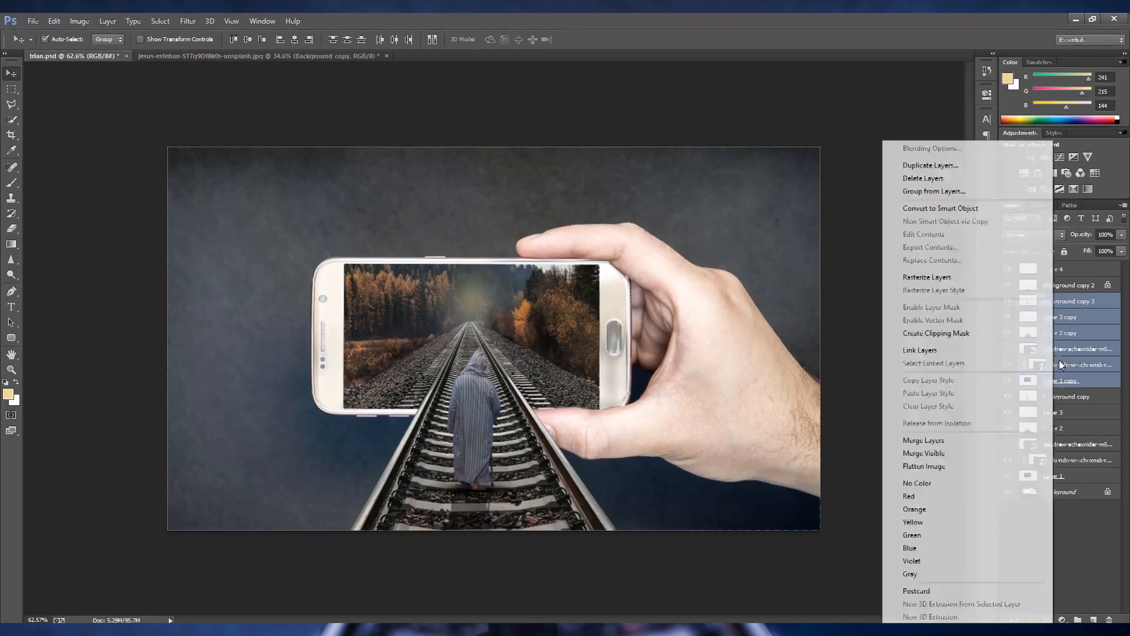
pyautogui.click(960, 442)
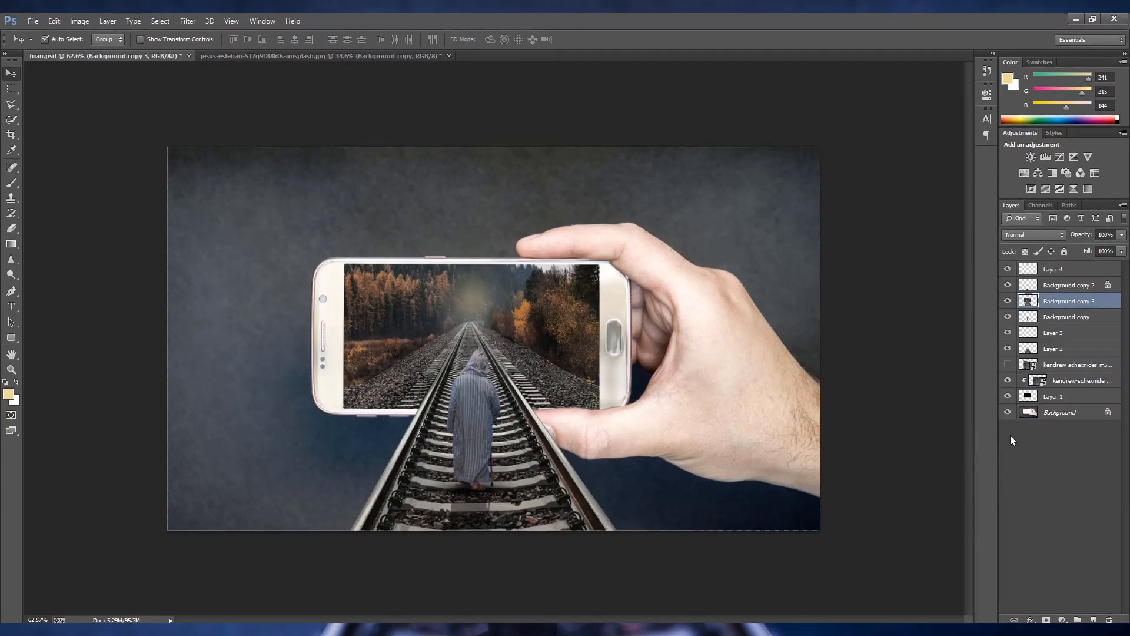
# - Start a 15 px Tilt-Shift blur on the merged copy, centre it on the man's back and extend the lower focus line toward his legs
pyautogui.click(188, 21)
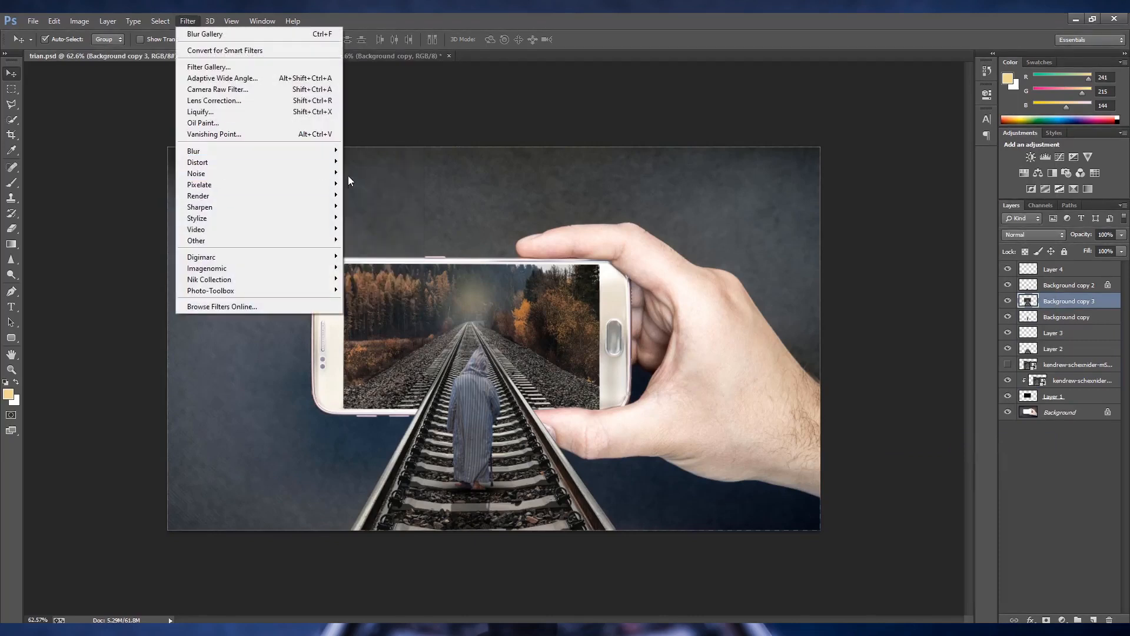
pyautogui.moveTo(310, 167)
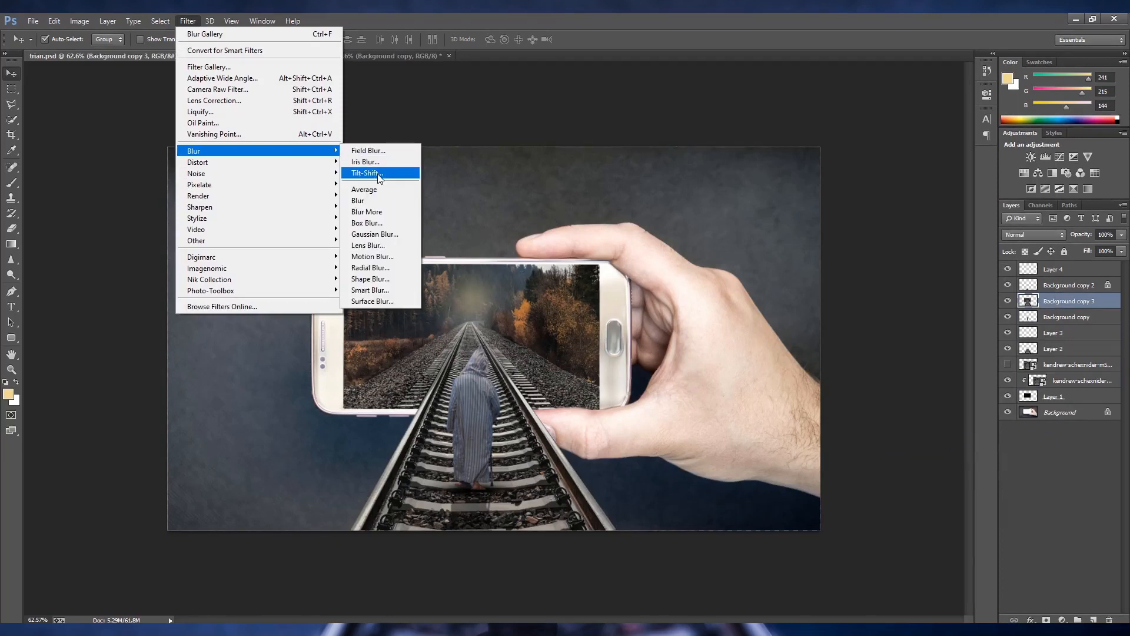
pyautogui.click(362, 173)
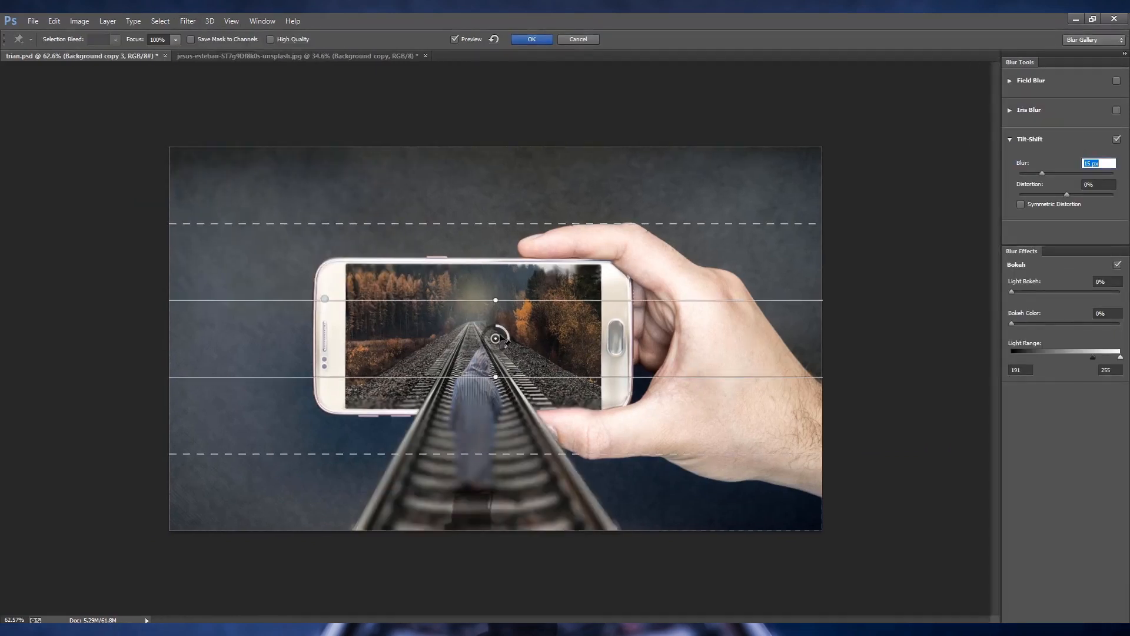
pyautogui.moveTo(492, 376); pyautogui.dragTo(487, 390)
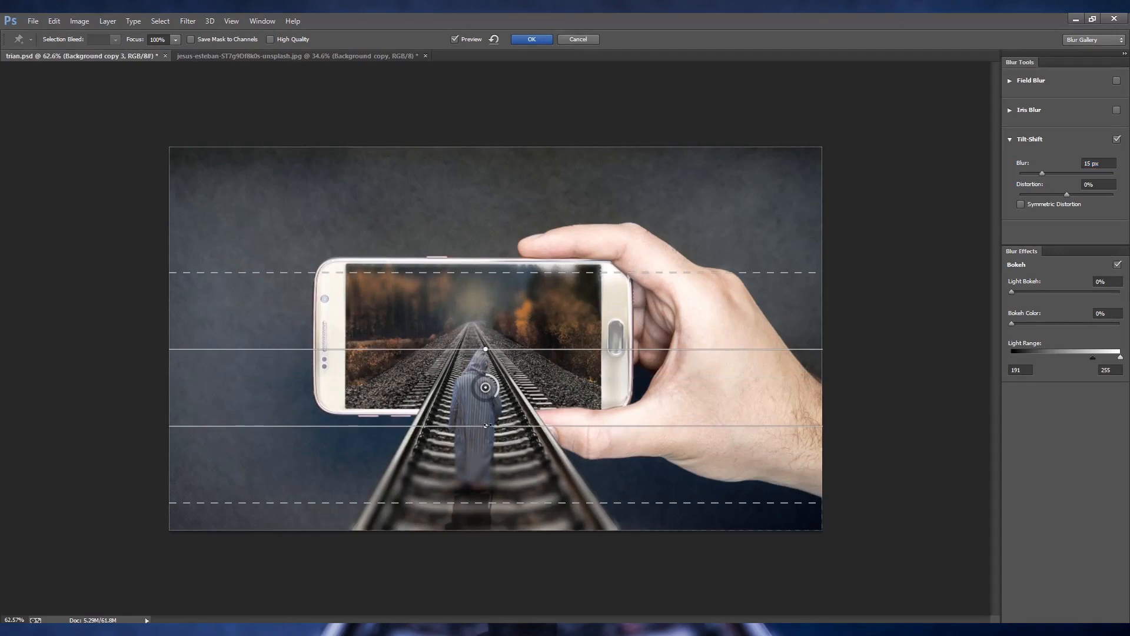
pyautogui.moveTo(488, 428); pyautogui.dragTo(488, 450)
pyautogui.moveTo(487, 519); pyautogui.dragTo(493, 506)
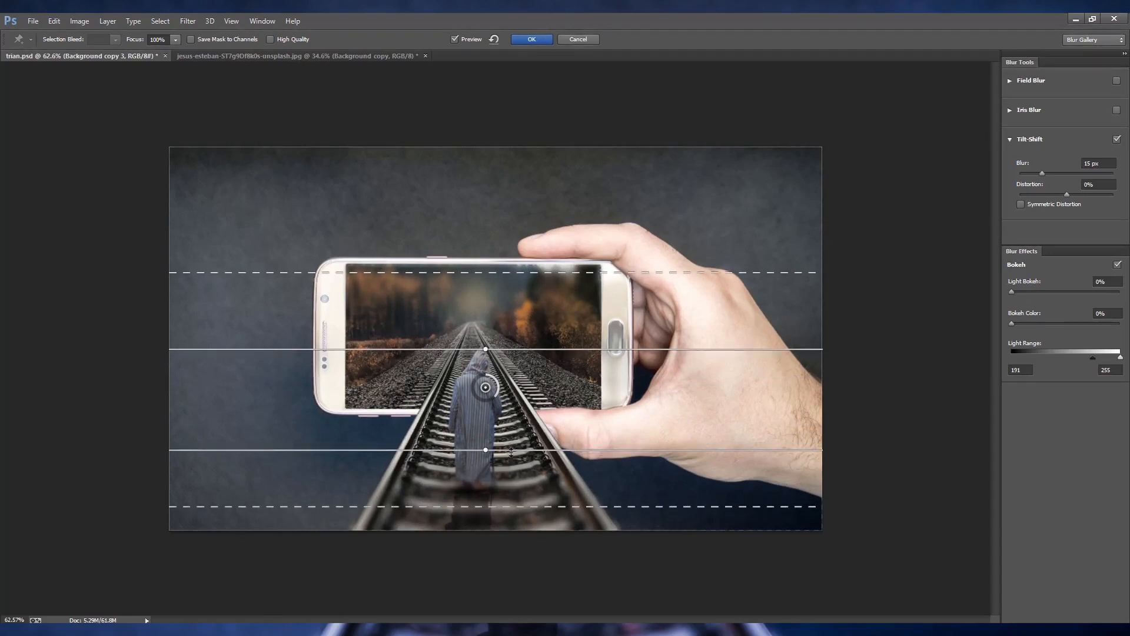
# - Fit the Tilt-Shift sharp zone from the man's hood to his lower legs, widen the fade beyond the phone and tracks, and apply the blur
pyautogui.moveTo(511, 451); pyautogui.dragTo(511, 470)
pyautogui.moveTo(514, 350)
pyautogui.mouseDown()
pyautogui.moveTo(511, 379)
pyautogui.moveTo(511, 358)
pyautogui.mouseUp()
pyautogui.moveTo(517, 281); pyautogui.dragTo(524, 237)
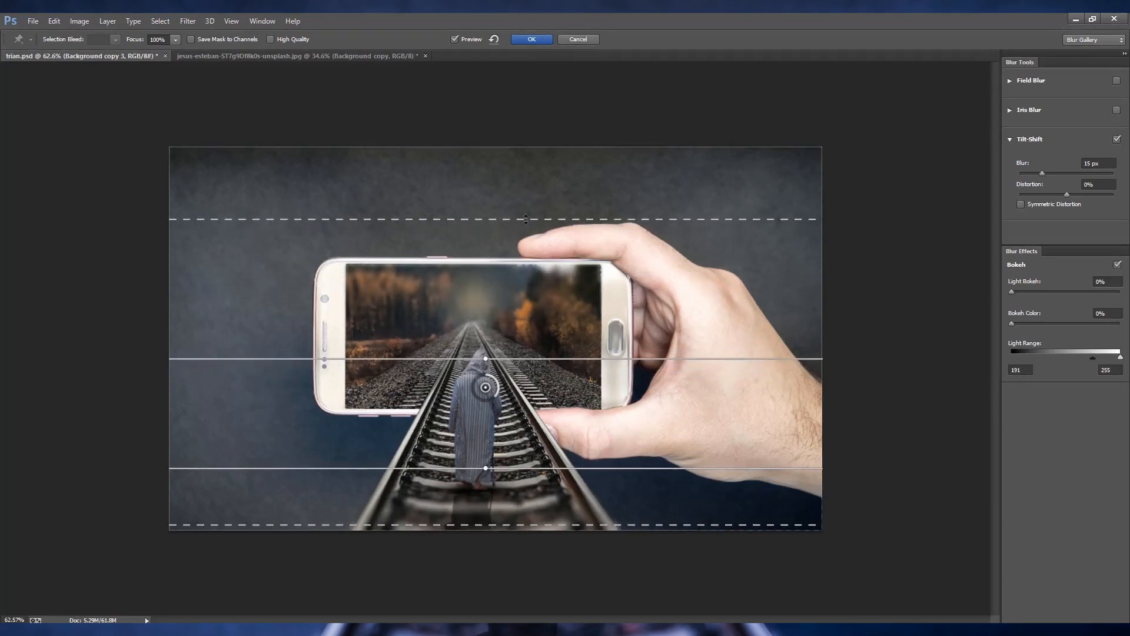
pyautogui.moveTo(493, 549)
pyautogui.mouseDown()
pyautogui.moveTo(495, 570)
pyautogui.moveTo(493, 554)
pyautogui.mouseUp()
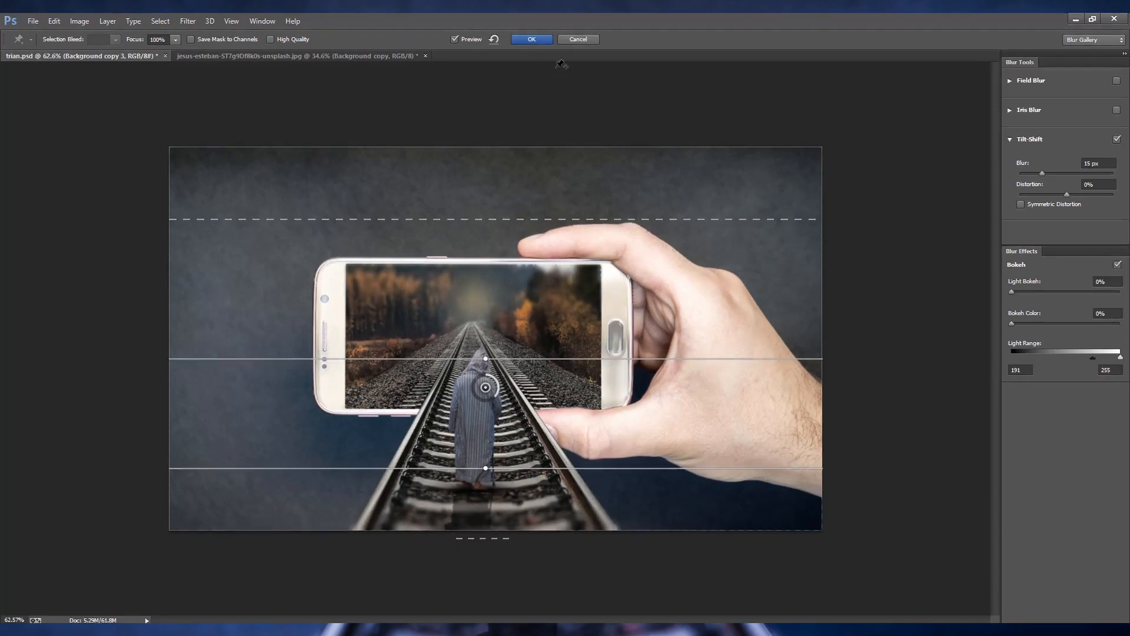
pyautogui.click(533, 40)
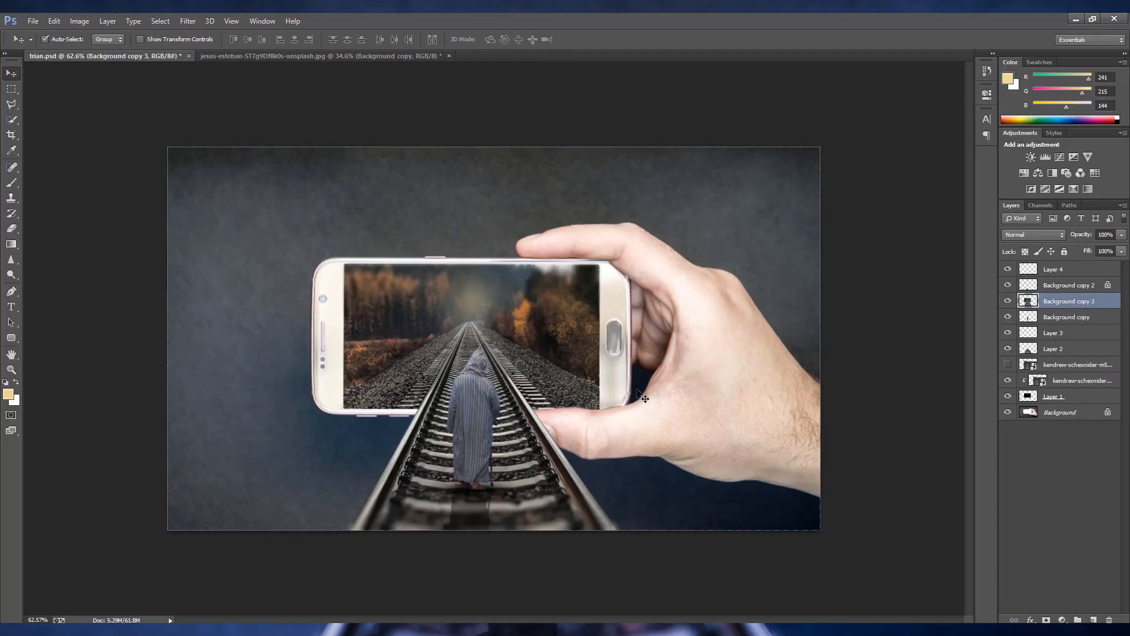
pyautogui.scroll(-2, 647, 408)
pyautogui.scroll(1, 646, 408)
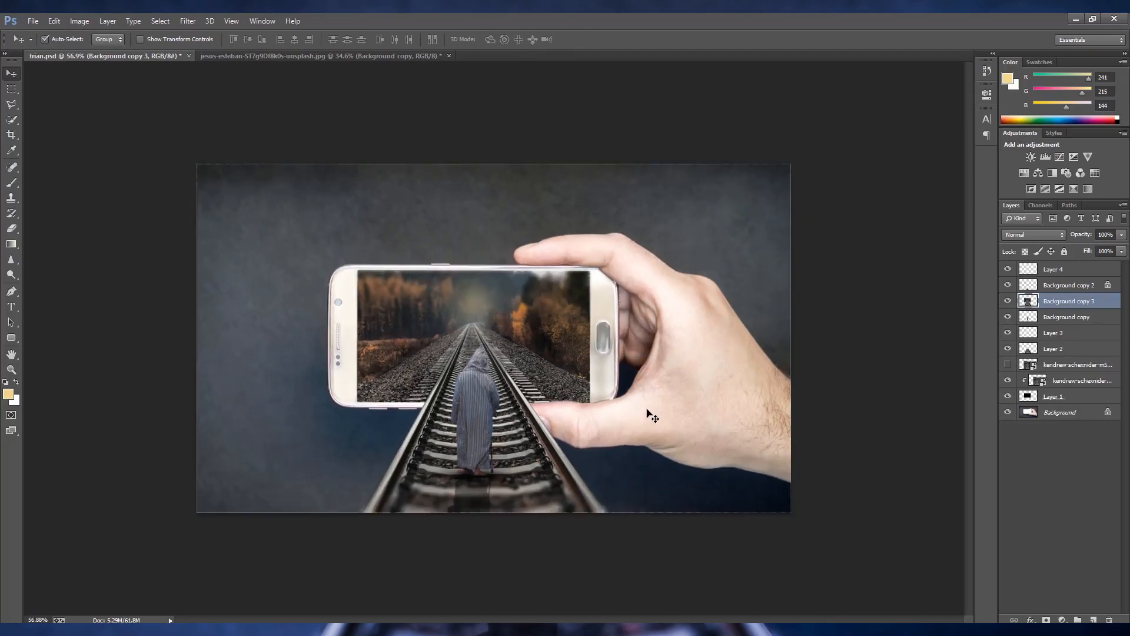
# - Try to duplicate and merge all layers from Layer 4 to Layer 1, leaving out the Background
pyautogui.click(1069, 398)
pyautogui.keyDown('shift'); pyautogui.click(1069, 271); pyautogui.keyUp('shift')
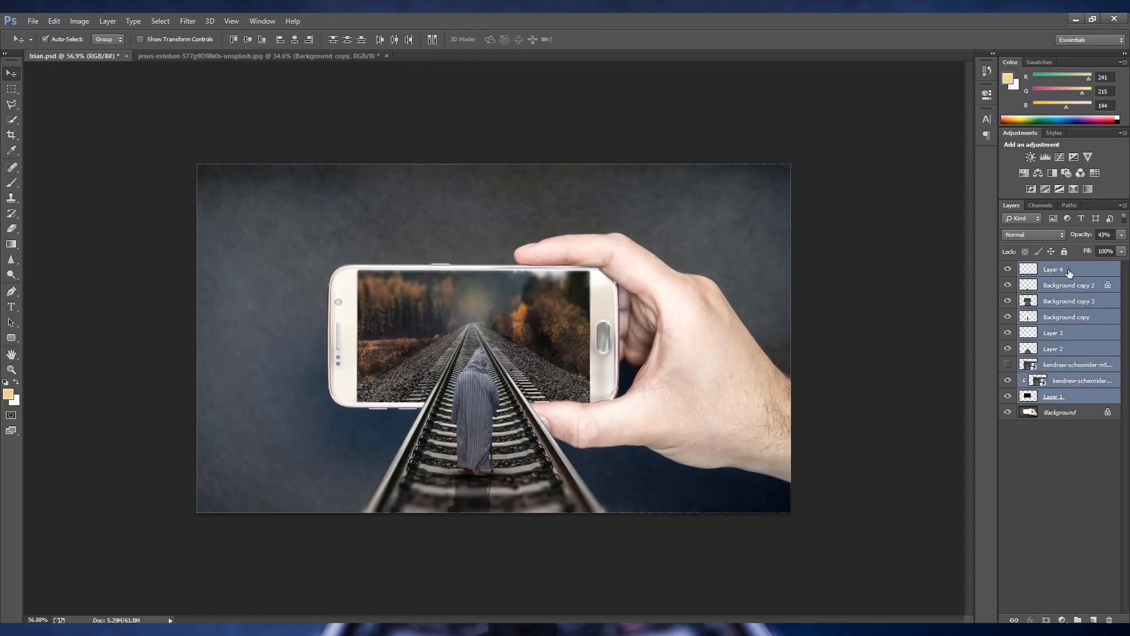
pyautogui.hotkey('ctrl', 'j')
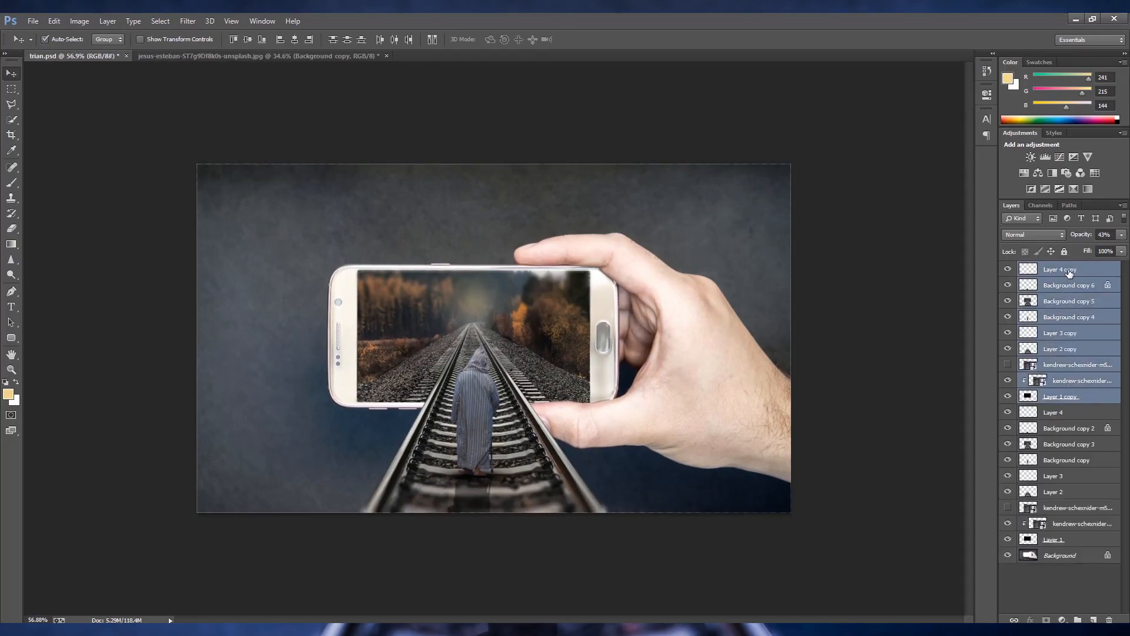
pyautogui.rightClick(1071, 271)
pyautogui.click(960, 439)
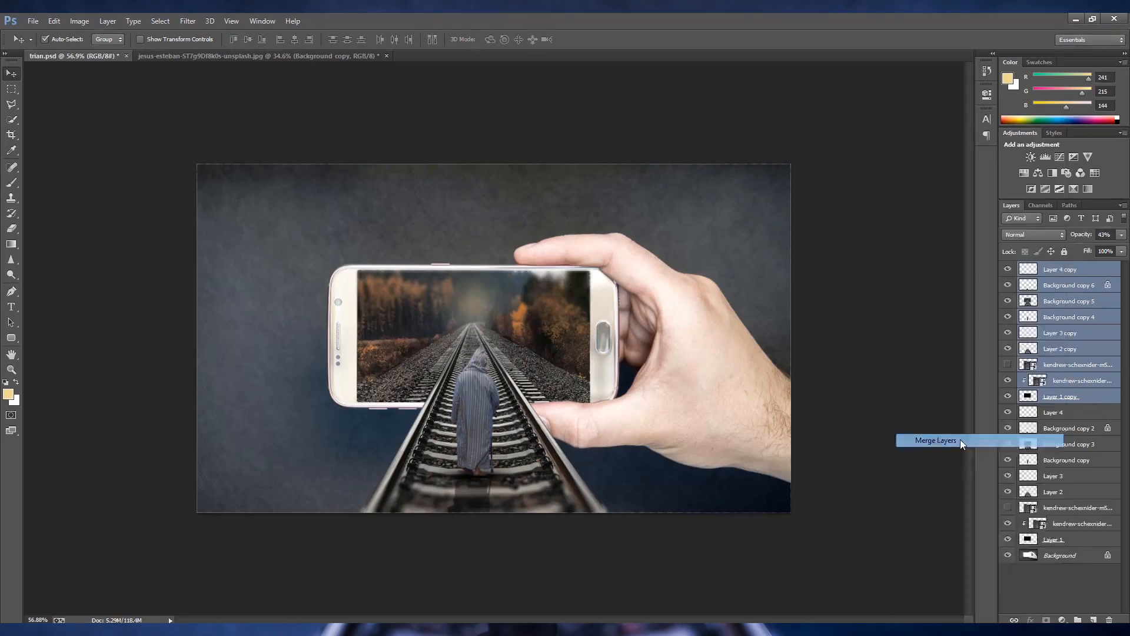
pyautogui.click(1008, 269)
pyautogui.click(1008, 269)
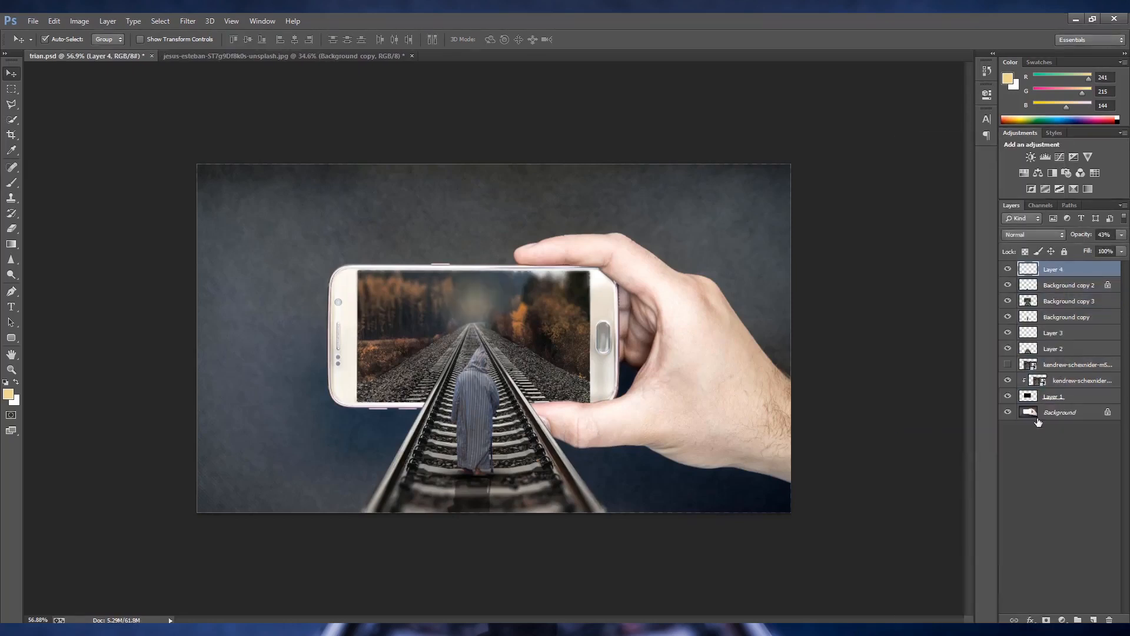
# - Duplicate all layers including the Background and merge the duplicates into one layer at the top of the stack
pyautogui.keyDown('shift'); pyautogui.click(1067, 414); pyautogui.keyUp('shift')
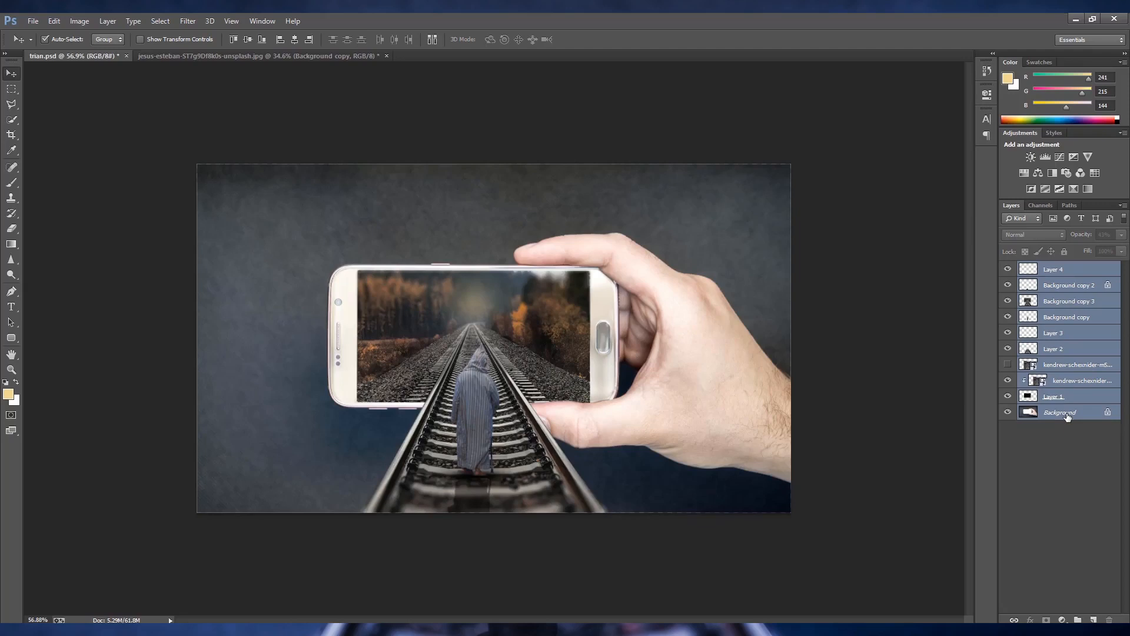
pyautogui.hotkey('ctrl', 'j')
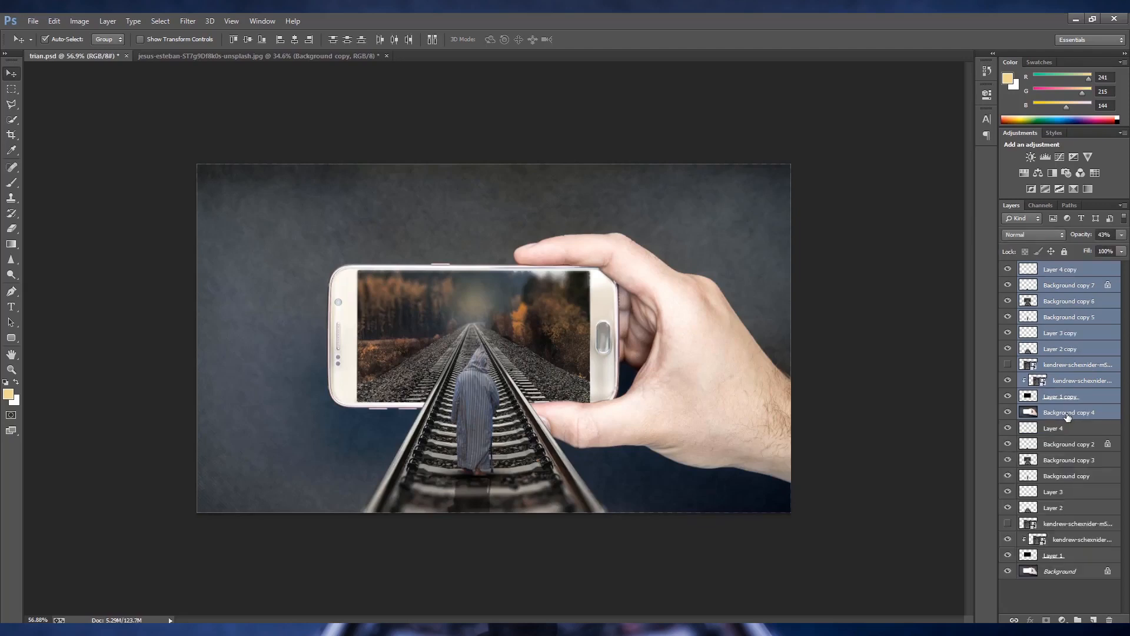
pyautogui.rightClick(1100, 366)
pyautogui.click(990, 449)
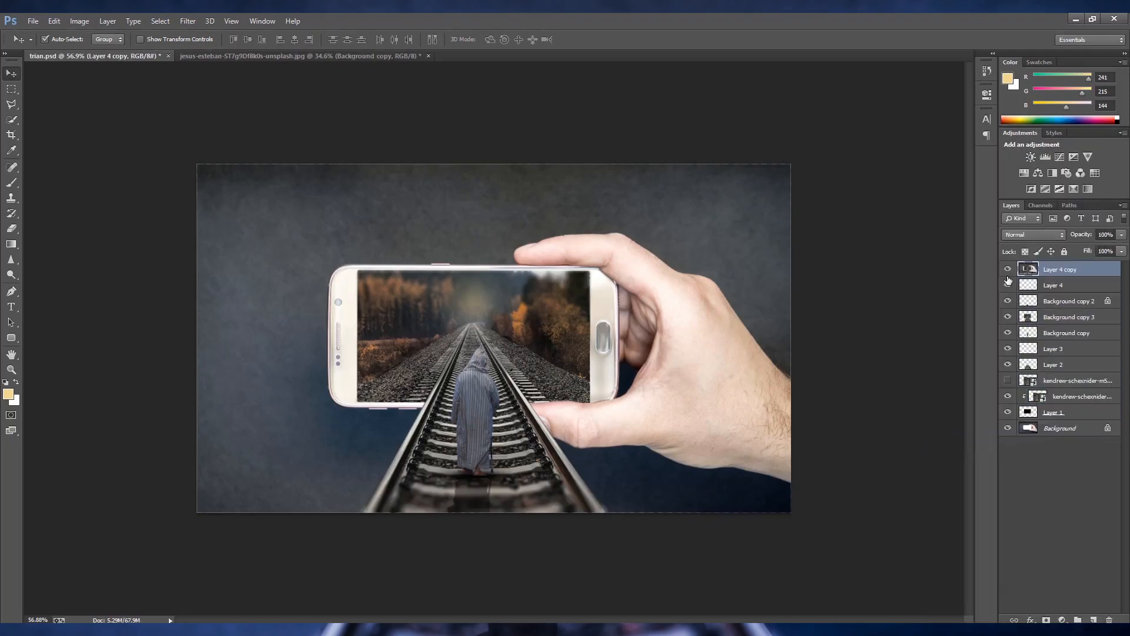
# - In the Camera Raw Filter, set Temperature -22, Tint +23, Exposure +0.25, Contrast +55, Shadows +12, Whites -15, Vibrance +14 and Saturation +2
pyautogui.click(188, 21)
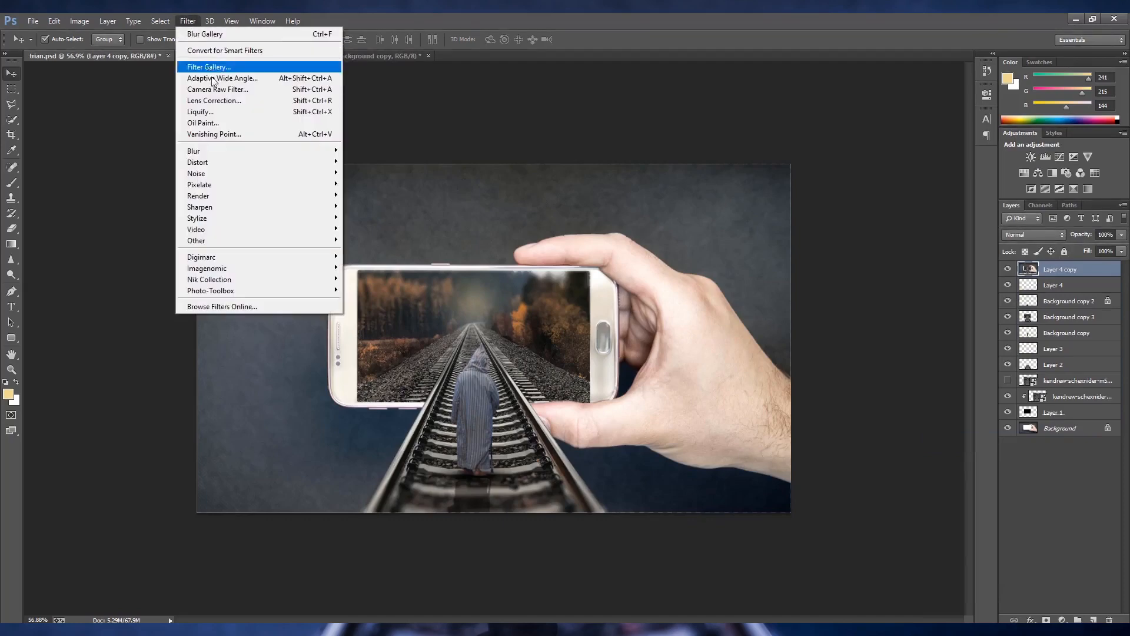
pyautogui.click(203, 96)
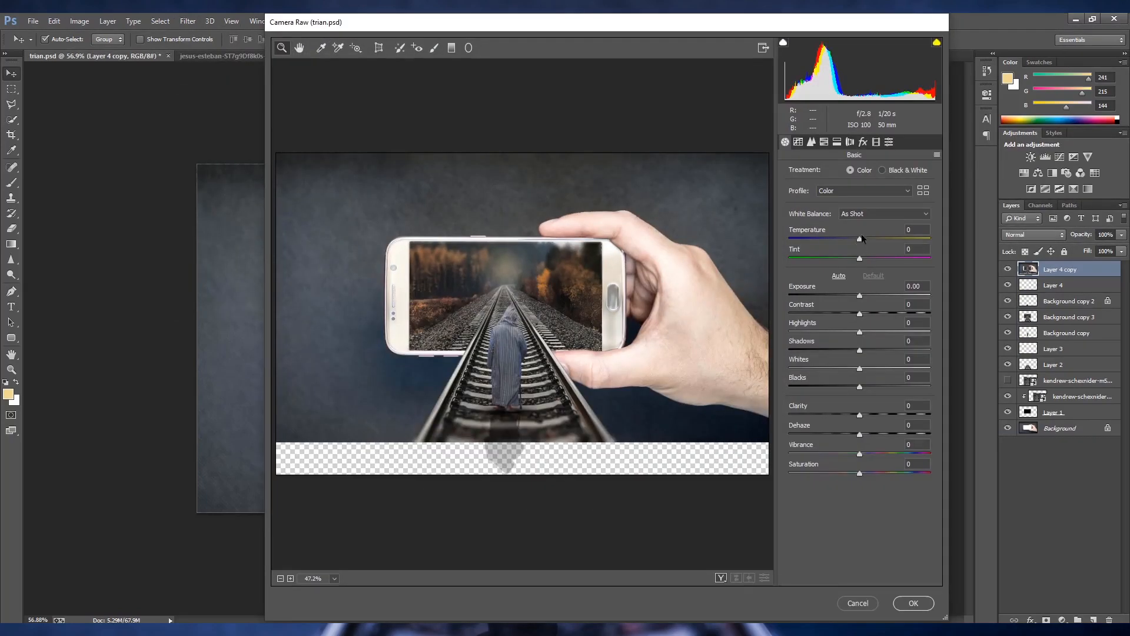
pyautogui.moveTo(861, 258); pyautogui.dragTo(842, 244)
pyautogui.moveTo(847, 251); pyautogui.dragTo(843, 248)
pyautogui.moveTo(859, 296); pyautogui.dragTo(901, 316)
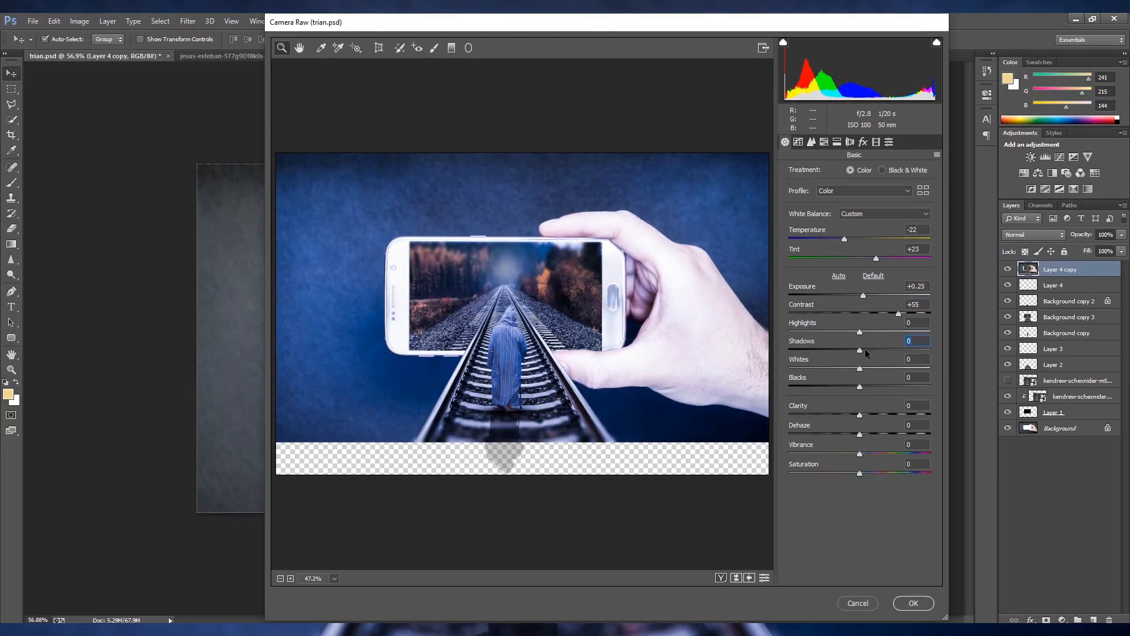
pyautogui.moveTo(863, 349); pyautogui.dragTo(852, 372)
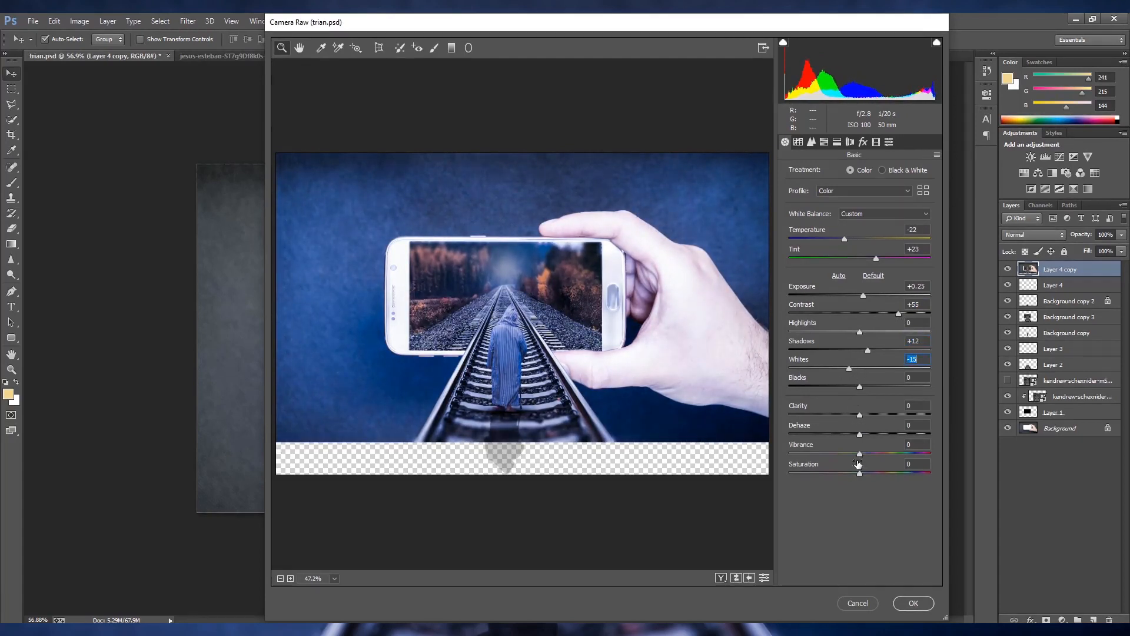
pyautogui.moveTo(860, 454)
pyautogui.mouseDown()
pyautogui.moveTo(895, 454)
pyautogui.moveTo(870, 454)
pyautogui.moveTo(889, 473)
pyautogui.moveTo(861, 473)
pyautogui.mouseUp()
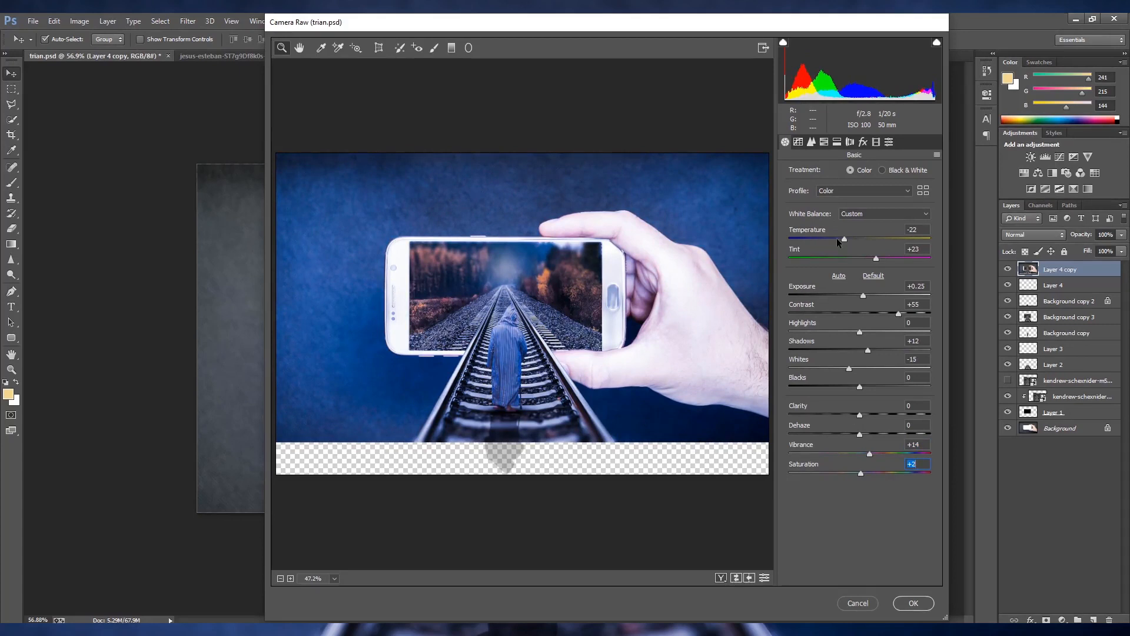
# - In Camera Raw's HSL saturation adjustments, increase the Reds and Magentas and set Blues to -10
pyautogui.click(799, 142)
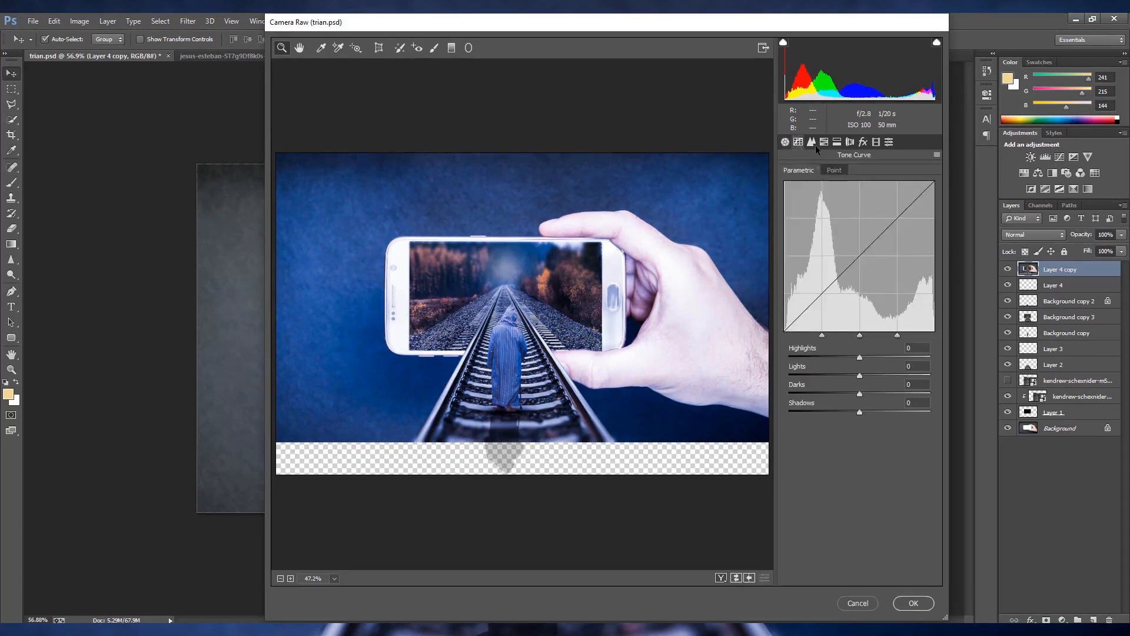
pyautogui.click(811, 144)
pyautogui.click(825, 145)
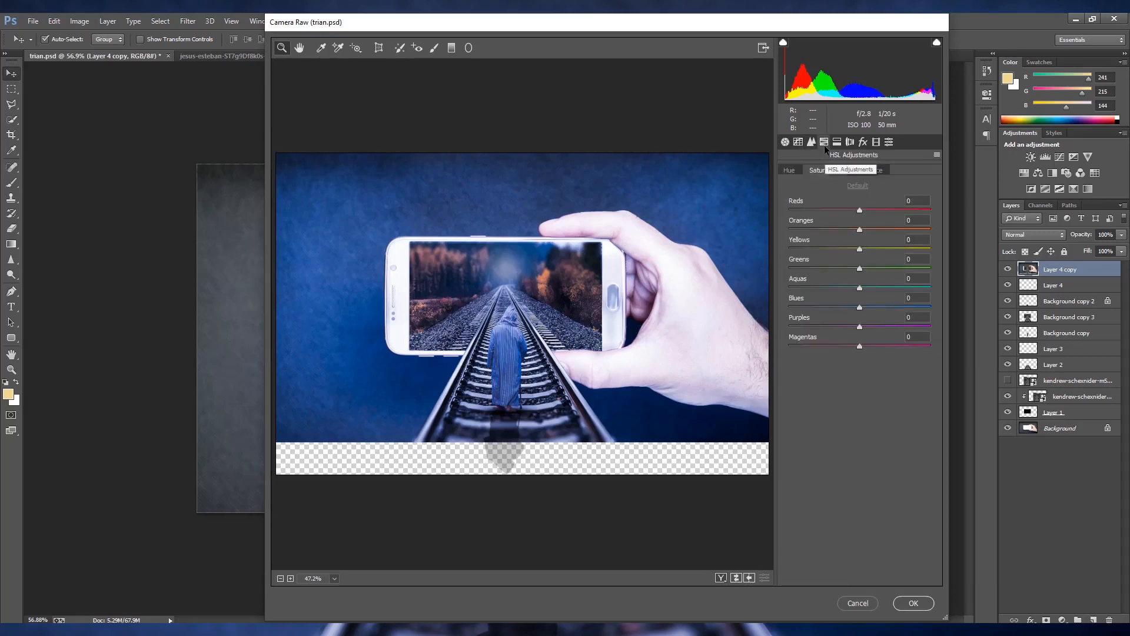
pyautogui.moveTo(860, 210)
pyautogui.mouseDown()
pyautogui.moveTo(884, 210)
pyautogui.moveTo(873, 212)
pyautogui.mouseUp()
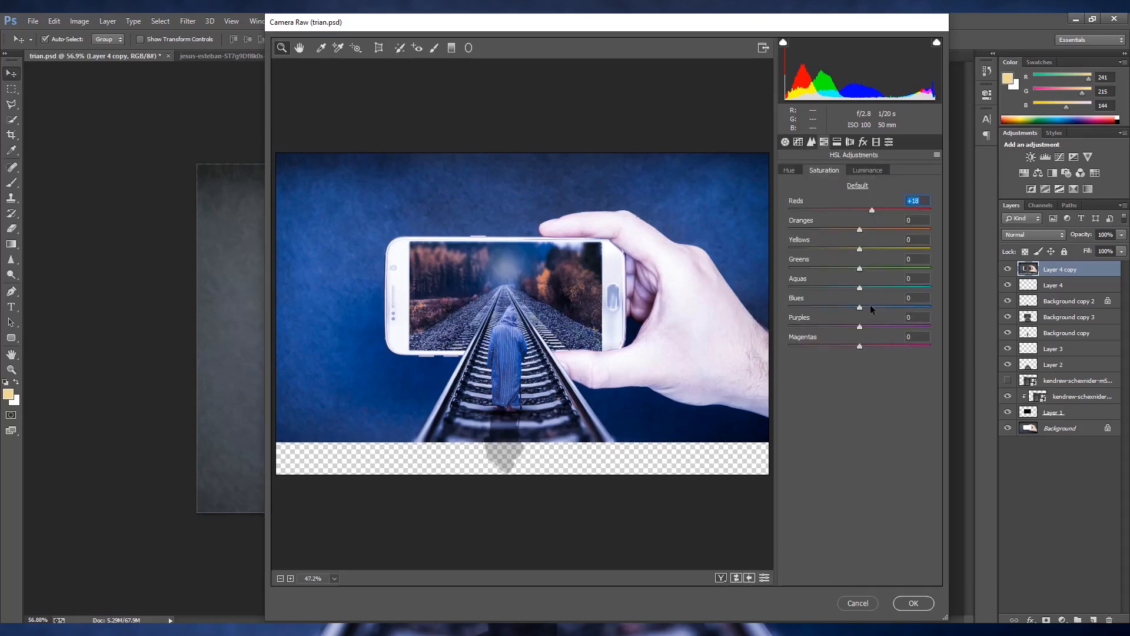
pyautogui.moveTo(859, 308); pyautogui.dragTo(853, 308)
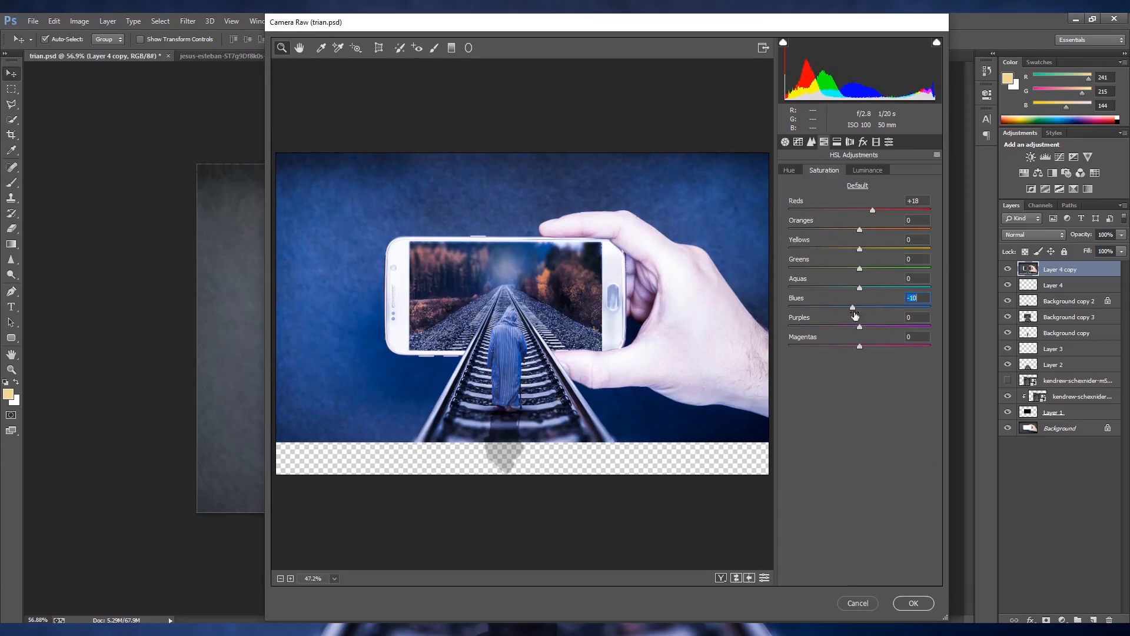
pyautogui.moveTo(873, 211); pyautogui.dragTo(897, 270)
pyautogui.moveTo(860, 346); pyautogui.dragTo(895, 347)
# - Raise the luminance of the Reds and apply the Camera Raw grading to the merged layer
pyautogui.click(869, 171)
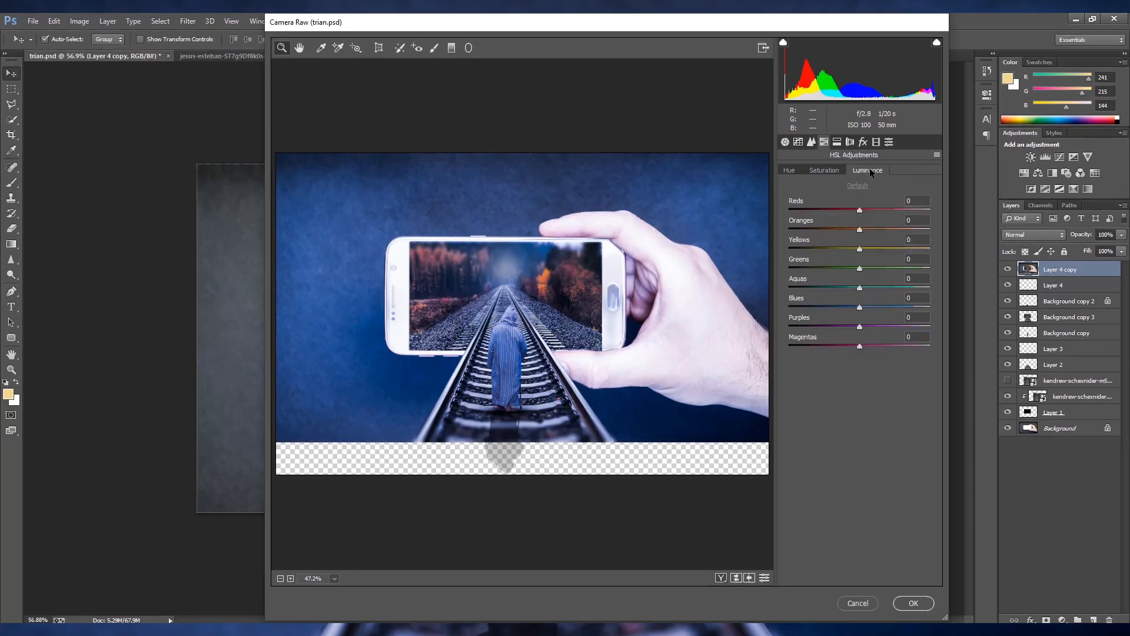
pyautogui.moveTo(860, 210); pyautogui.dragTo(881, 209)
pyautogui.click(913, 603)
pyautogui.hotkey('ctrl', '+')
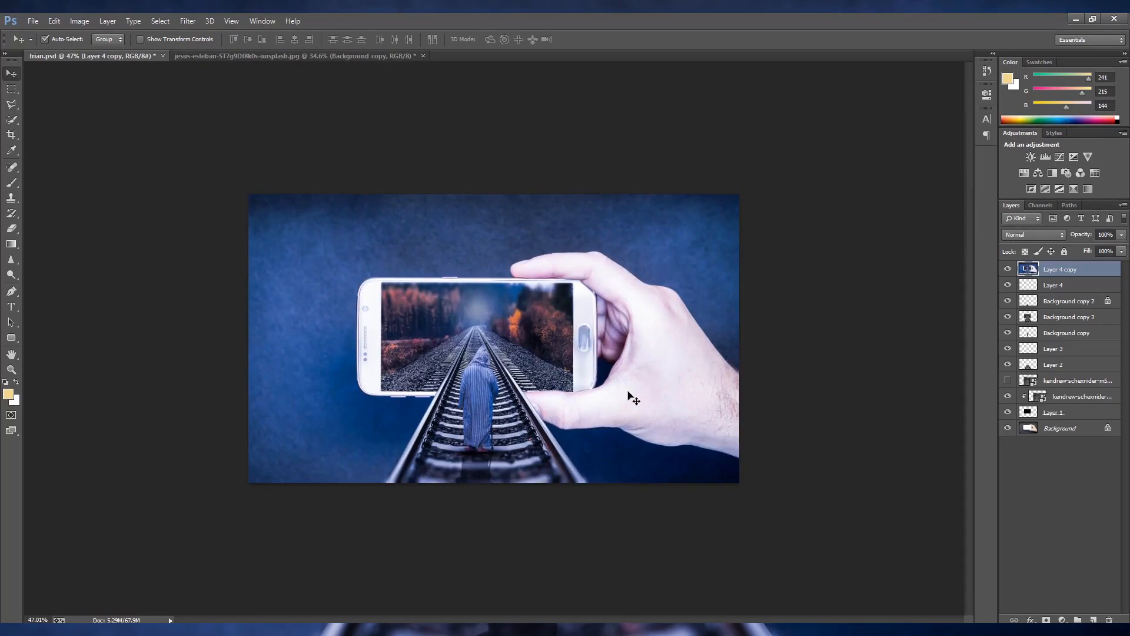
# - Save a JPEG copy of the image as trian in the road-forest folder
pyautogui.hotkey('ctrl', 'shift', 's')
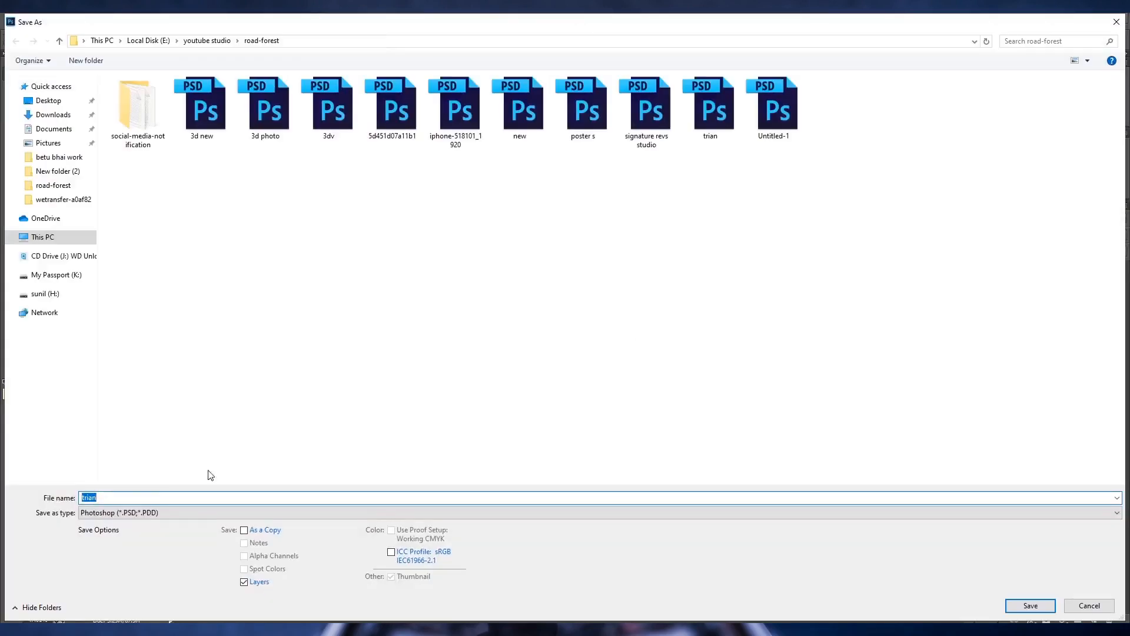
pyautogui.click(138, 514)
pyautogui.click(144, 395)
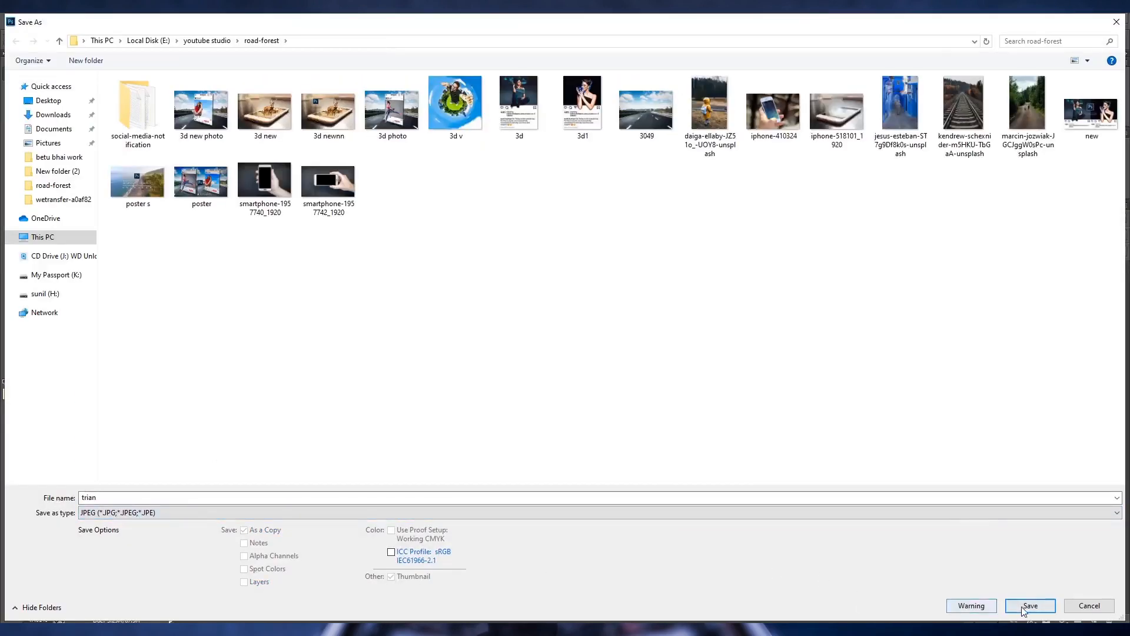
pyautogui.click(1030, 606)
pyautogui.press('Return')
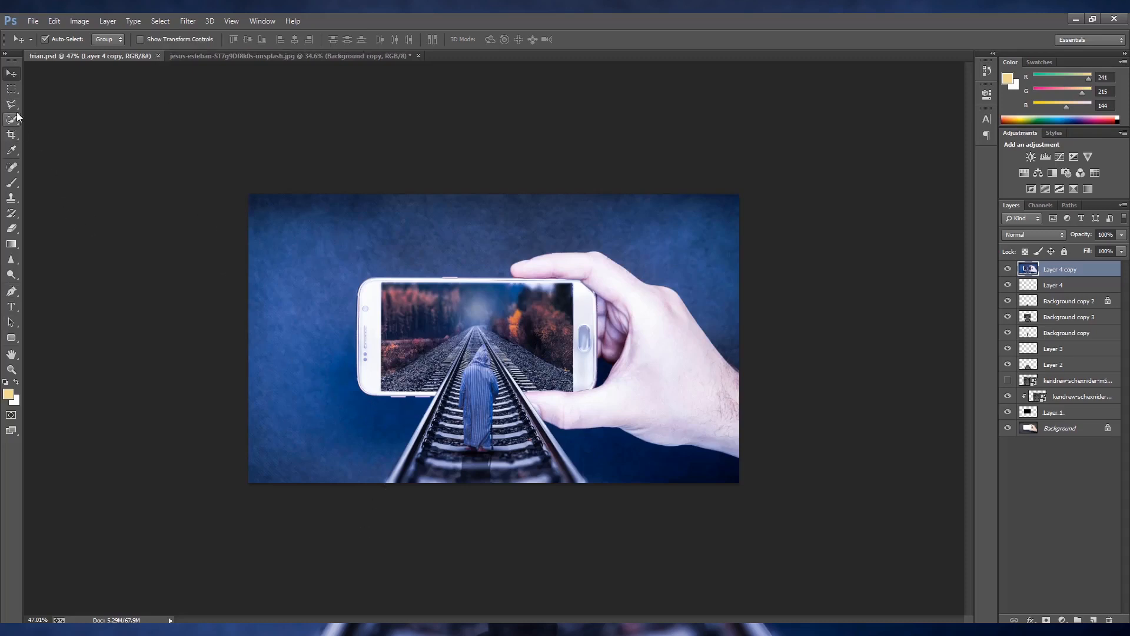
# - Outline the railway tracks, phone and hand with the Polygonal Lasso, closing the selection beyond the canvas edges
pyautogui.press('l')
pyautogui.click(383, 484)
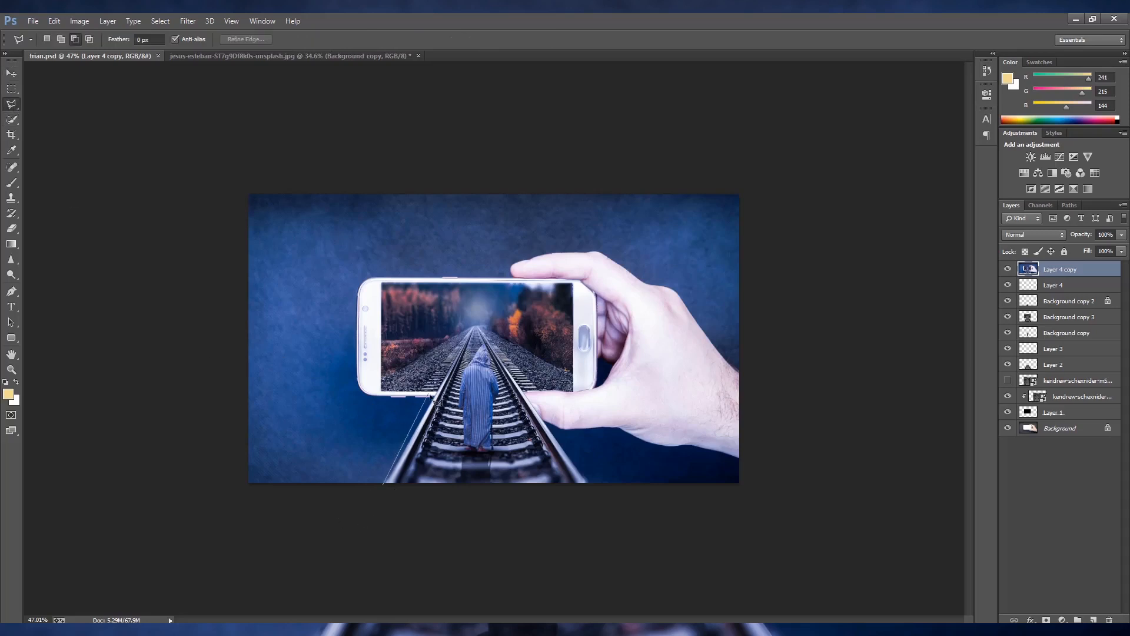
pyautogui.click(440, 402)
pyautogui.click(359, 389)
pyautogui.click(357, 299)
pyautogui.click(358, 290)
pyautogui.click(363, 283)
pyautogui.click(372, 279)
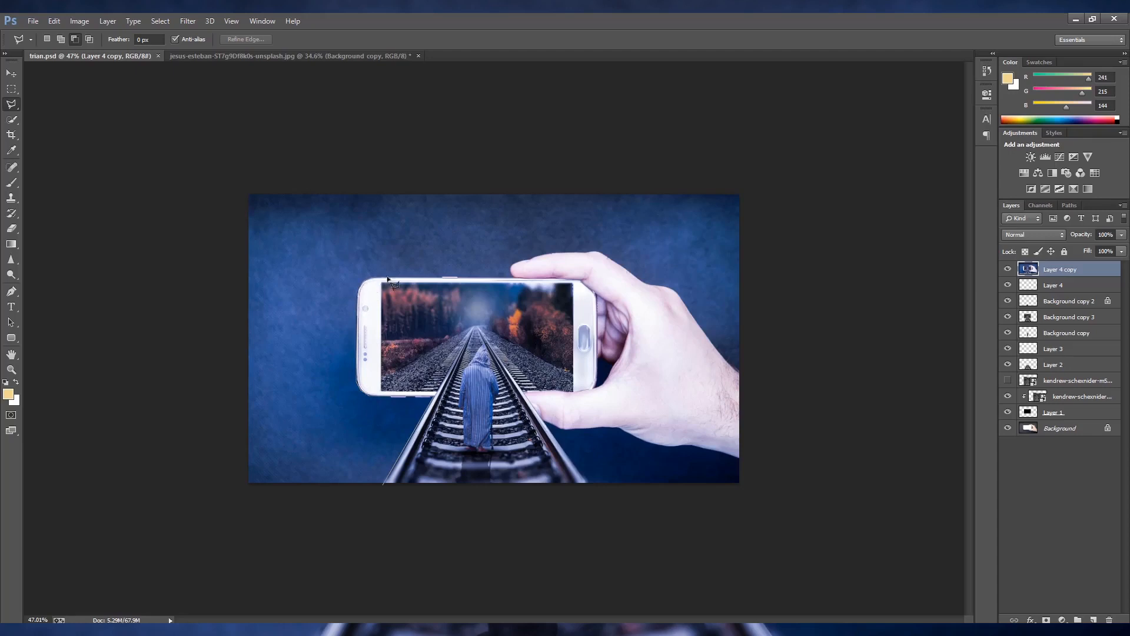
pyautogui.click(513, 277)
pyautogui.click(511, 265)
pyautogui.click(546, 253)
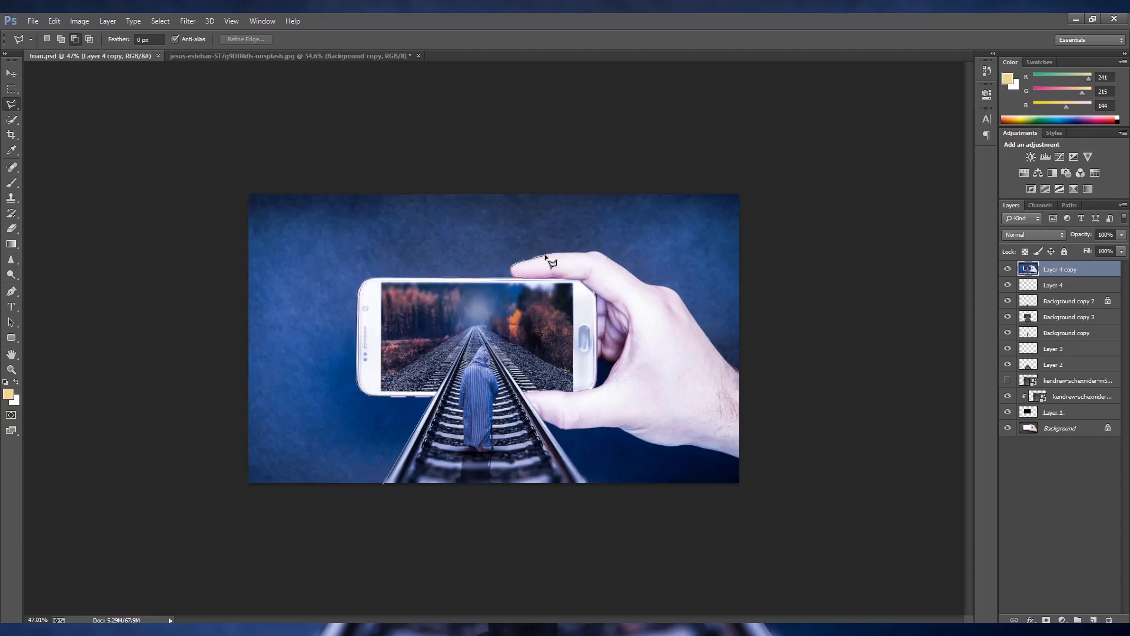
pyautogui.click(598, 252)
pyautogui.click(644, 285)
pyautogui.click(684, 298)
pyautogui.click(716, 350)
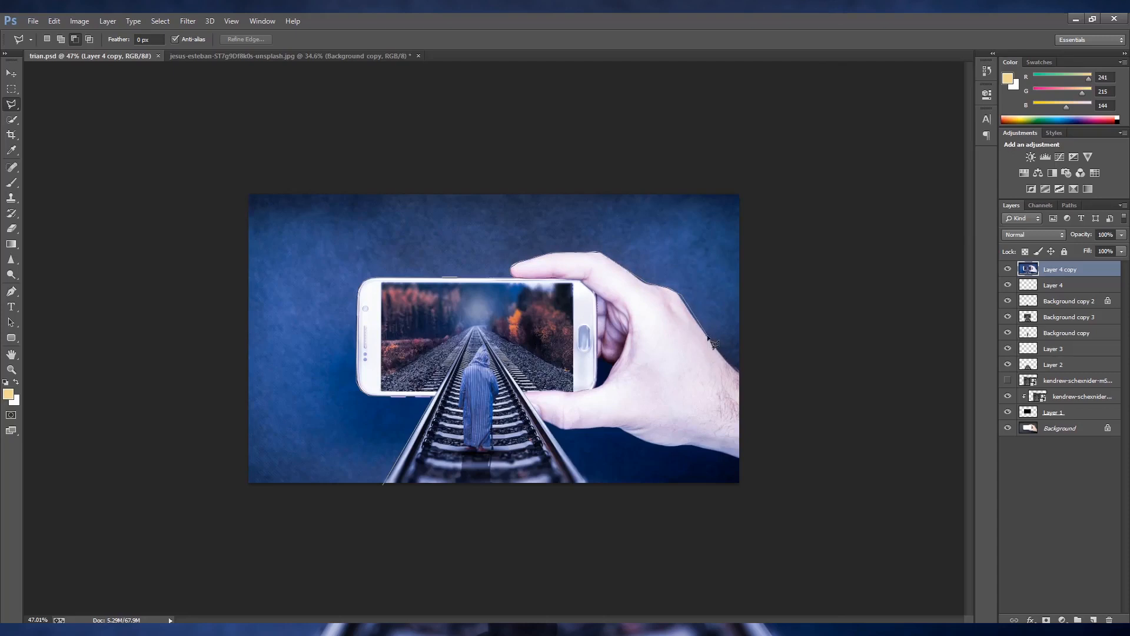
pyautogui.click(768, 491)
pyautogui.click(740, 458)
pyautogui.click(666, 446)
pyautogui.click(618, 428)
pyautogui.click(545, 424)
pyautogui.click(601, 499)
pyautogui.click(384, 506)
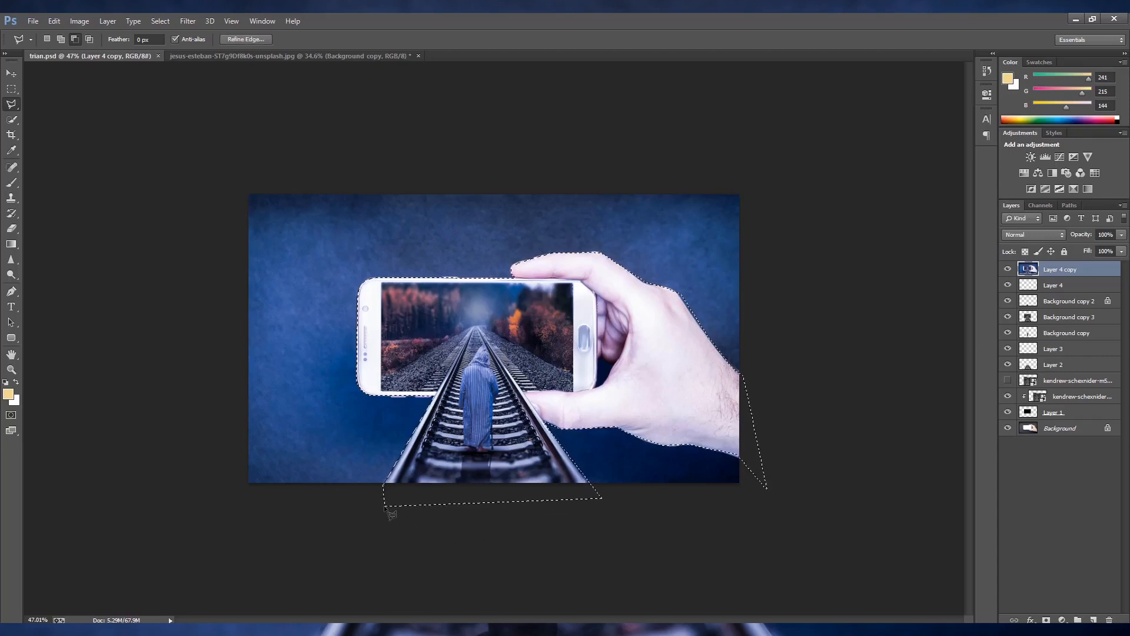
# - Invert the selection to the backdrop, soften it with a Gaussian Blur of reduced radius, and deselect
pyautogui.hotkey('ctrl', 'shift', 'i')
pyautogui.click(183, 21)
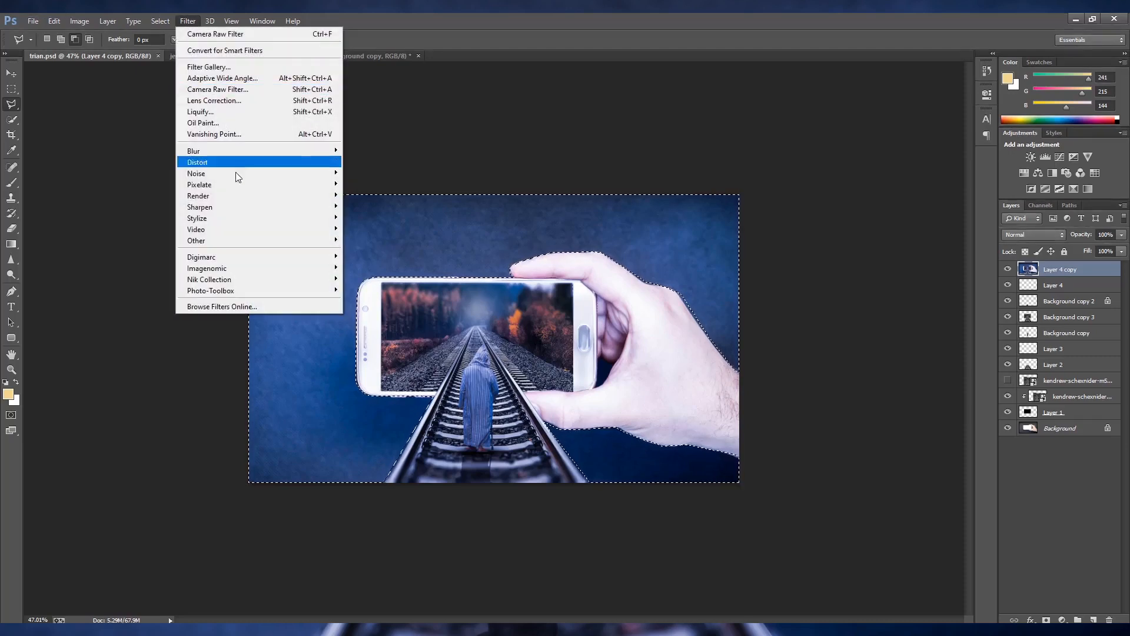
pyautogui.moveTo(241, 152)
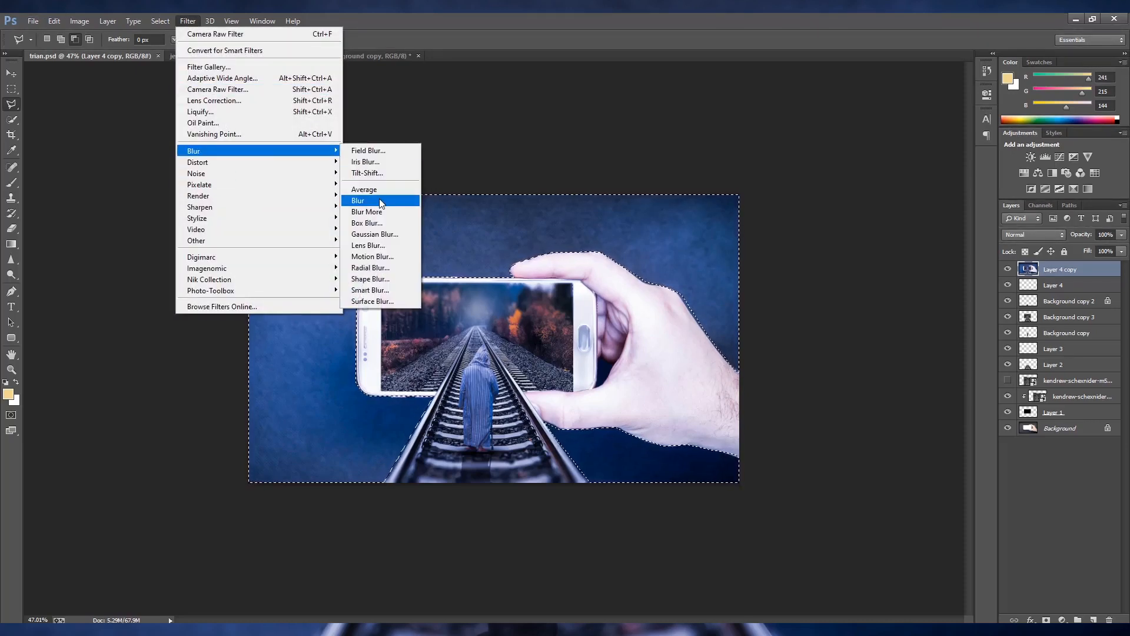
pyautogui.click(385, 233)
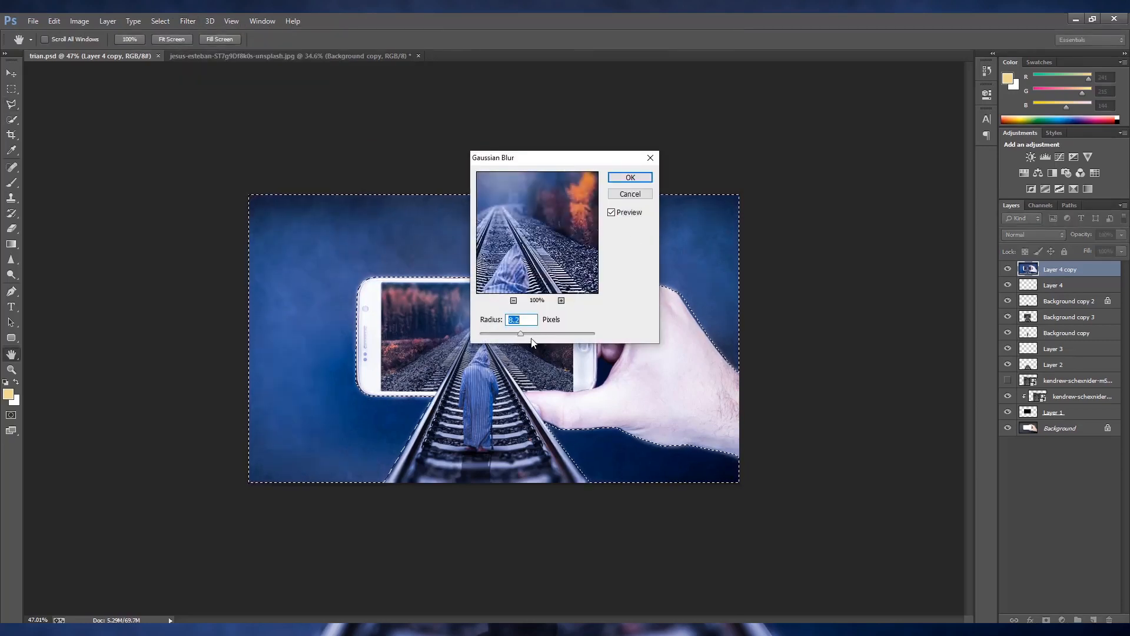
pyautogui.moveTo(532, 342)
pyautogui.mouseDown()
pyautogui.moveTo(546, 340)
pyautogui.moveTo(513, 335)
pyautogui.mouseUp()
pyautogui.click(643, 179)
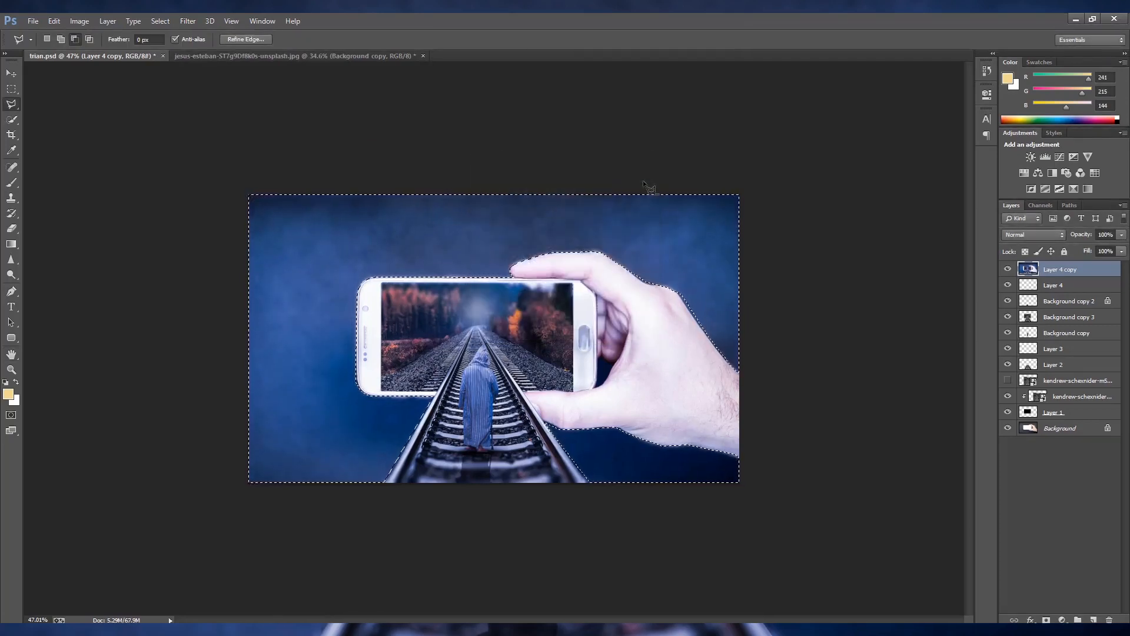
pyautogui.hotkey('ctrl', 'd')
# - Save the Photoshop document and save it again as a JPEG copy over the existing trian image
pyautogui.scroll(-2, 656, 410)
pyautogui.scroll(2, 660, 416)
pyautogui.scroll(-1, 660, 415)
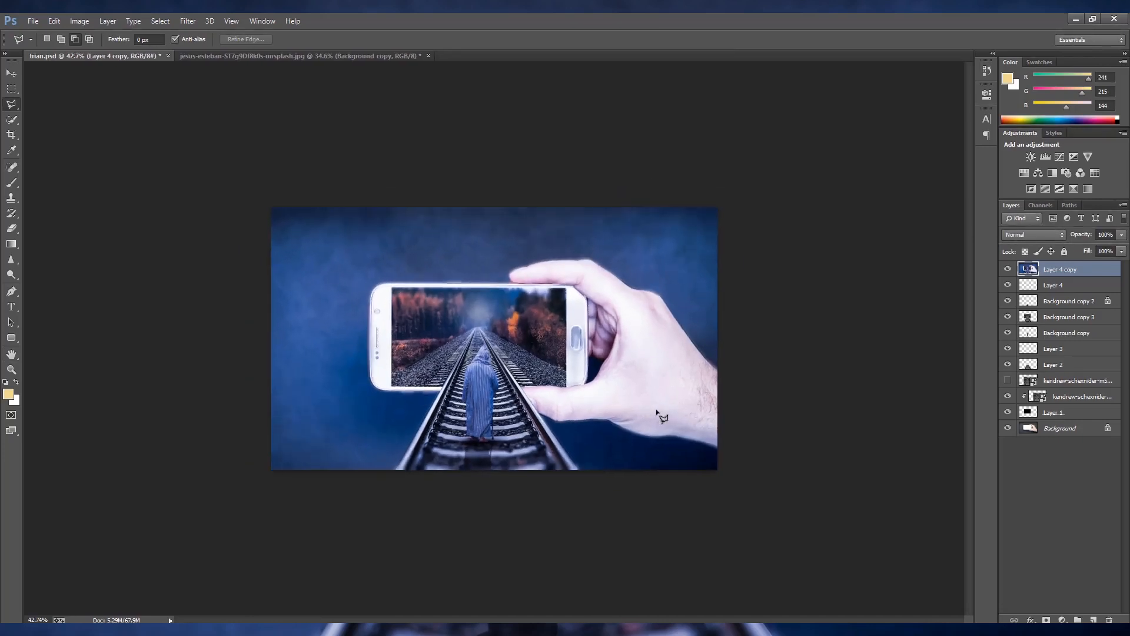
pyautogui.hotkey('ctrl', 's')
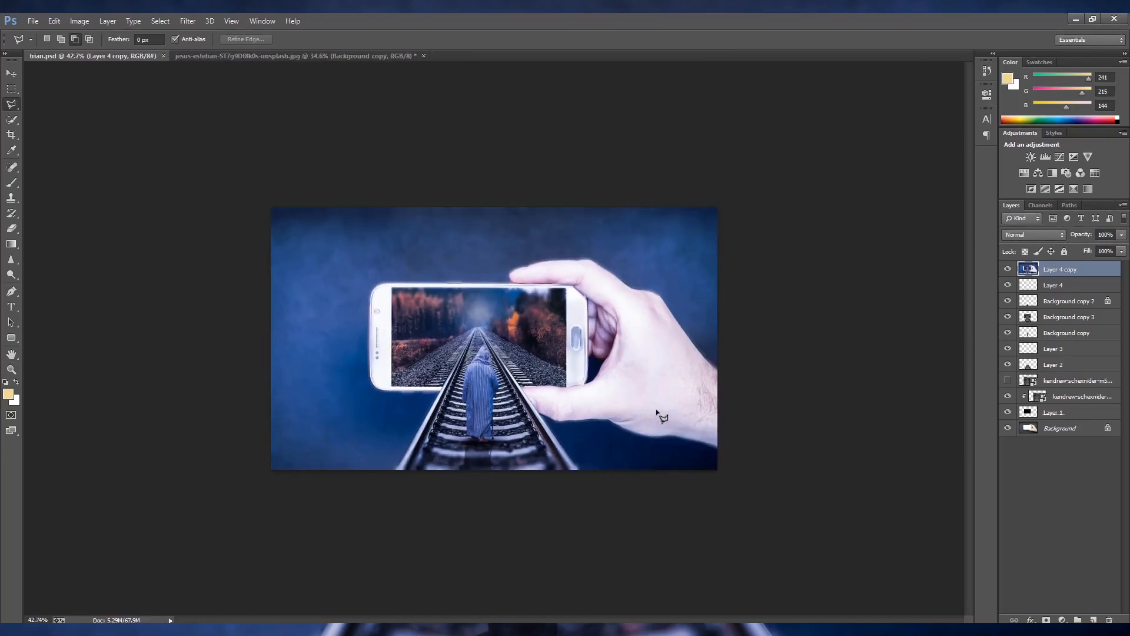
pyautogui.hotkey('ctrl', 'shift', 's')
pyautogui.click(178, 511)
pyautogui.click(118, 389)
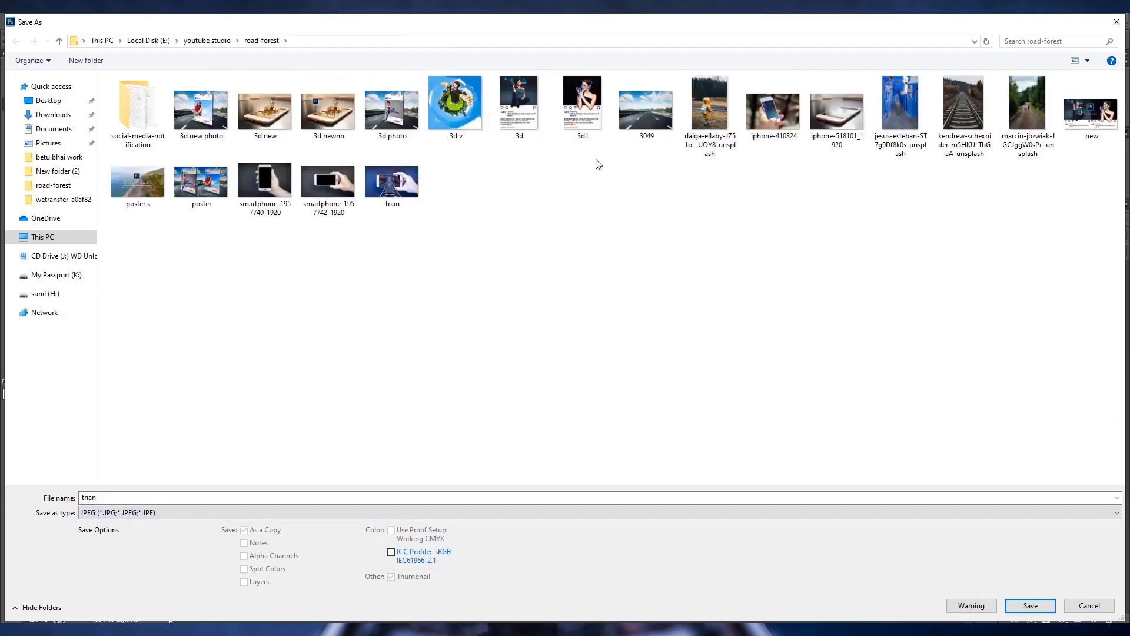
pyautogui.click(400, 199)
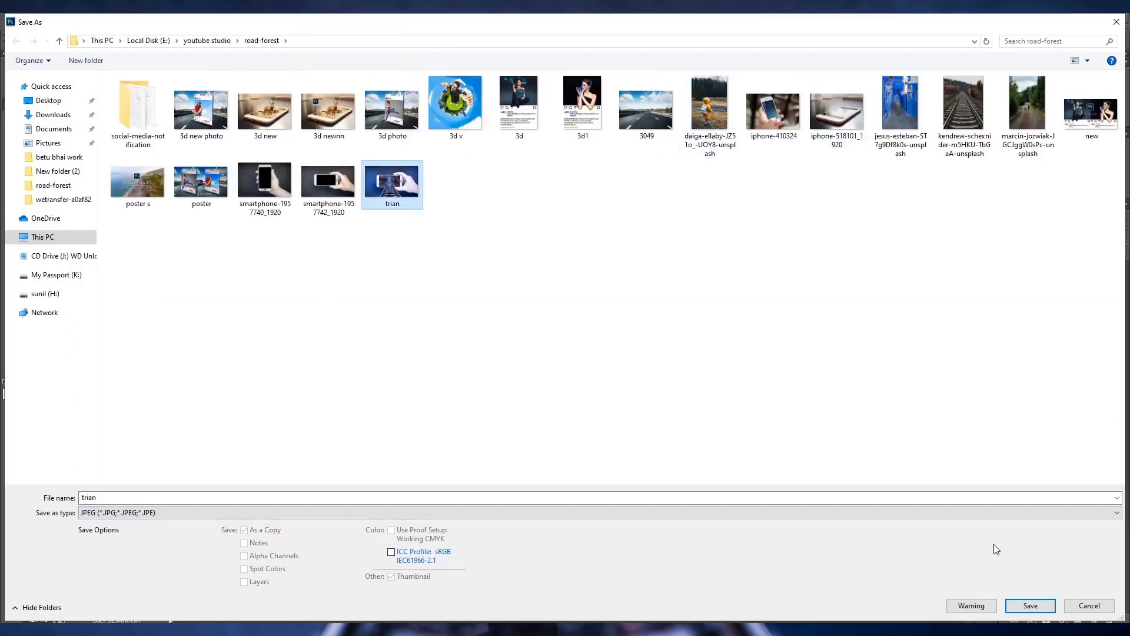
pyautogui.click(1051, 611)
pyautogui.click(601, 329)
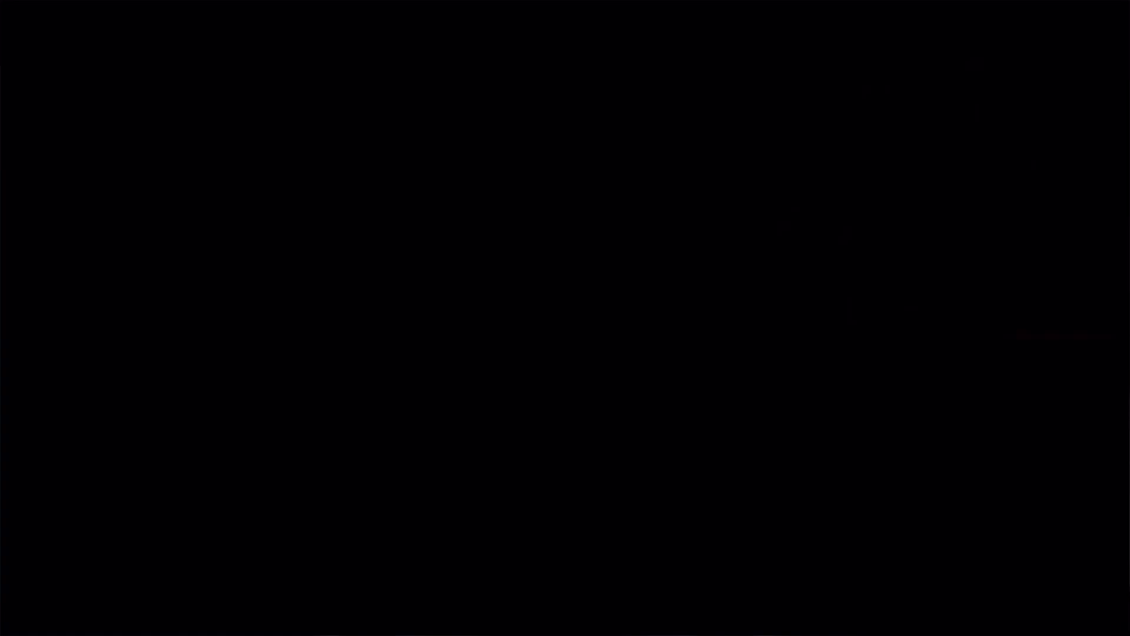